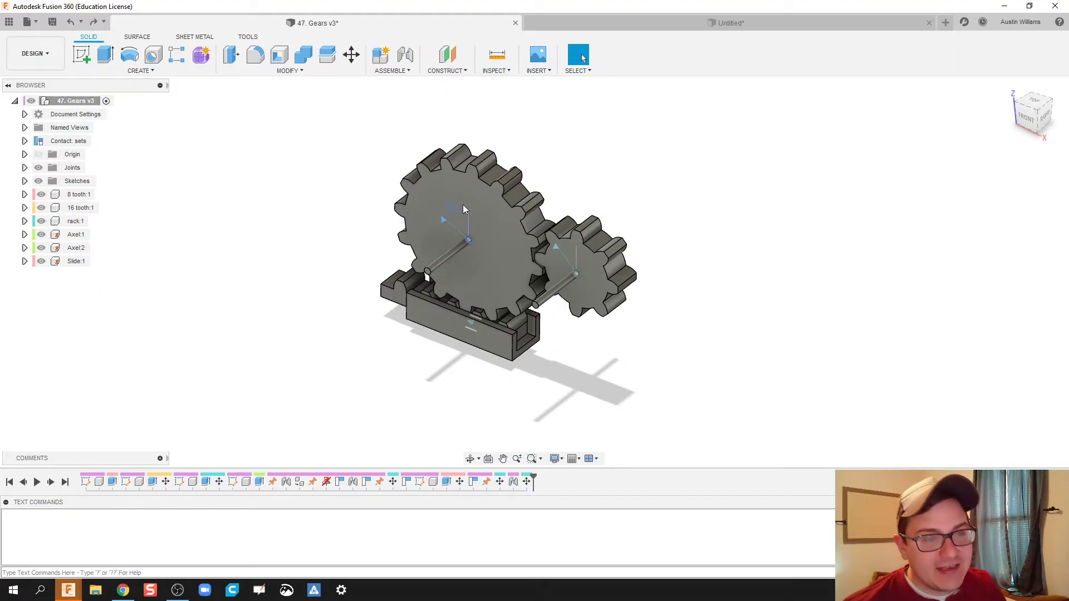
Animate the 47. Gears v3 model from the large gear's joint so the gears turn and the rack slides.
right_click(443, 221)
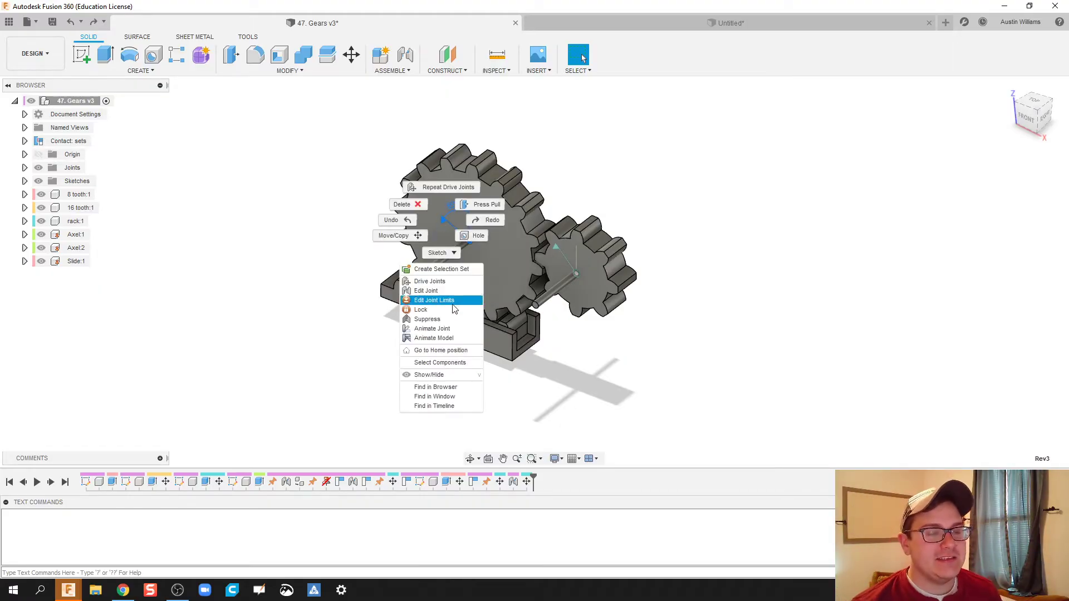
click(434, 339)
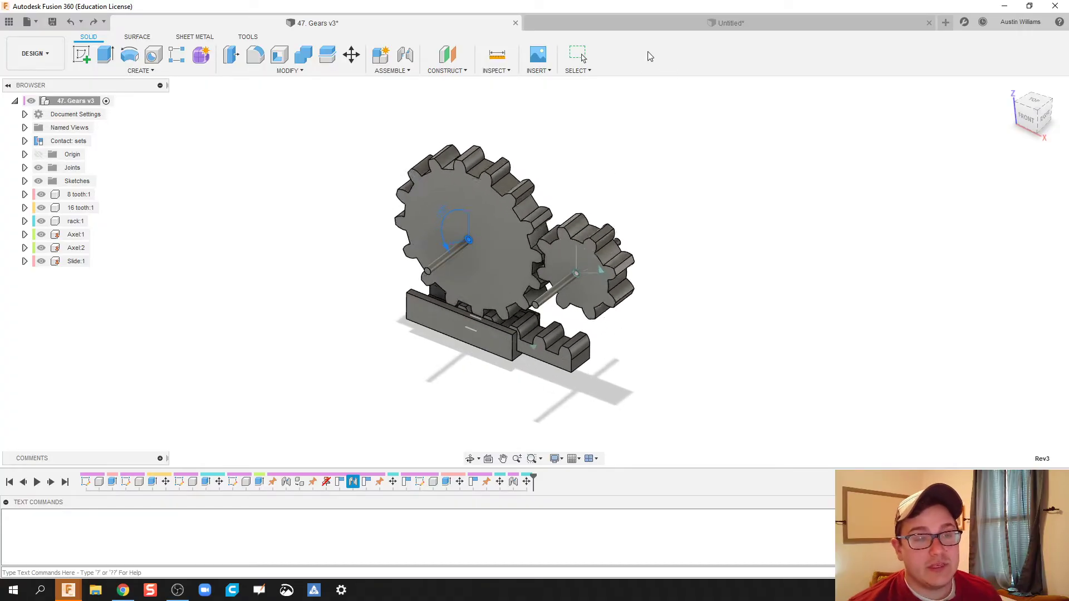
Switch to the Untitled two-gear design and clear the stray gear face selection.
click(669, 25)
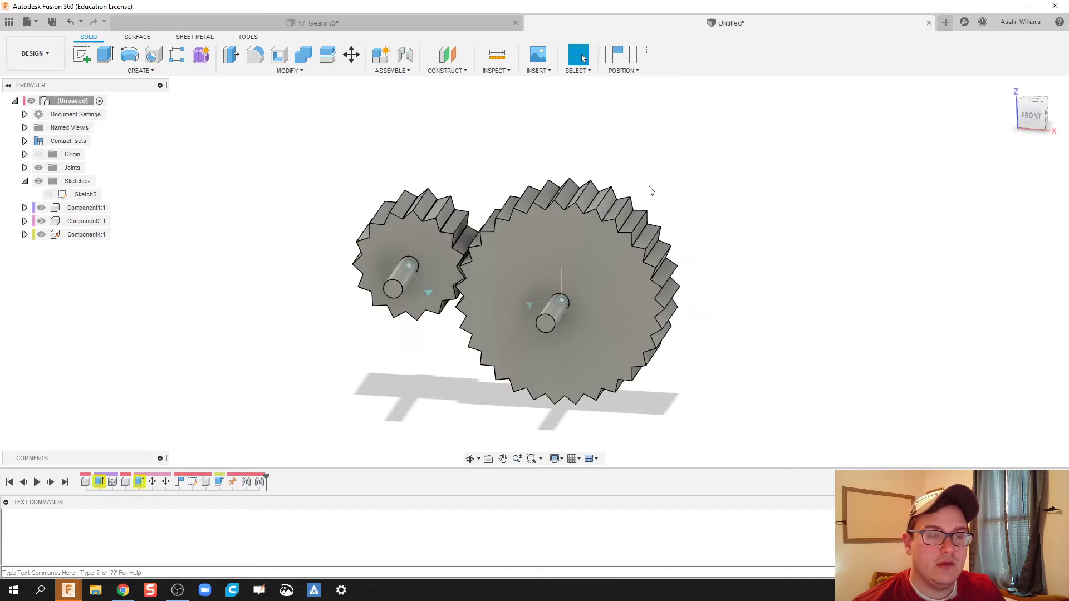
right_click(486, 288)
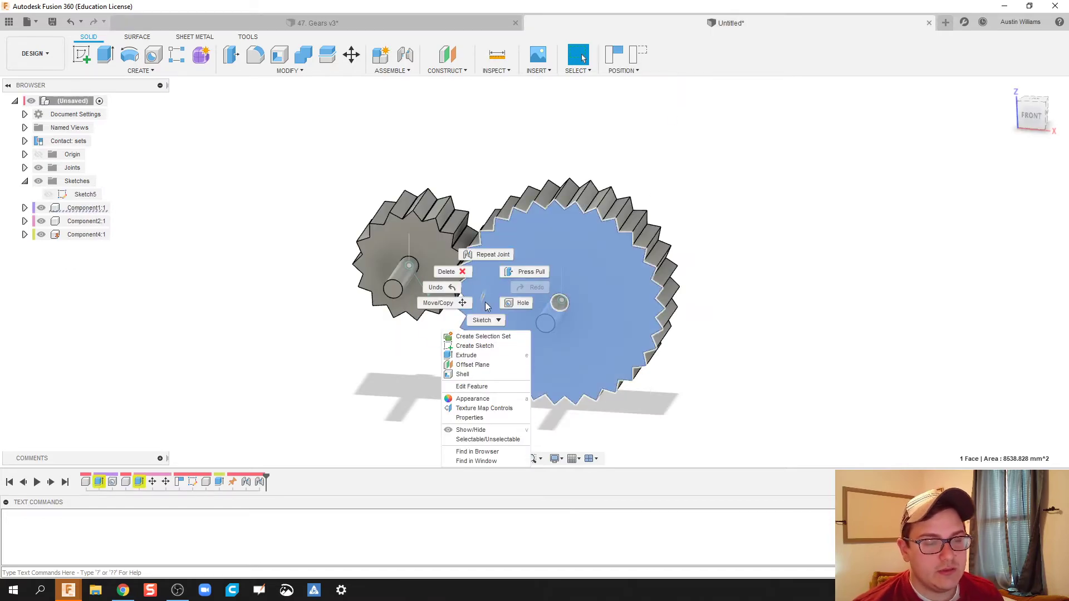
click(534, 328)
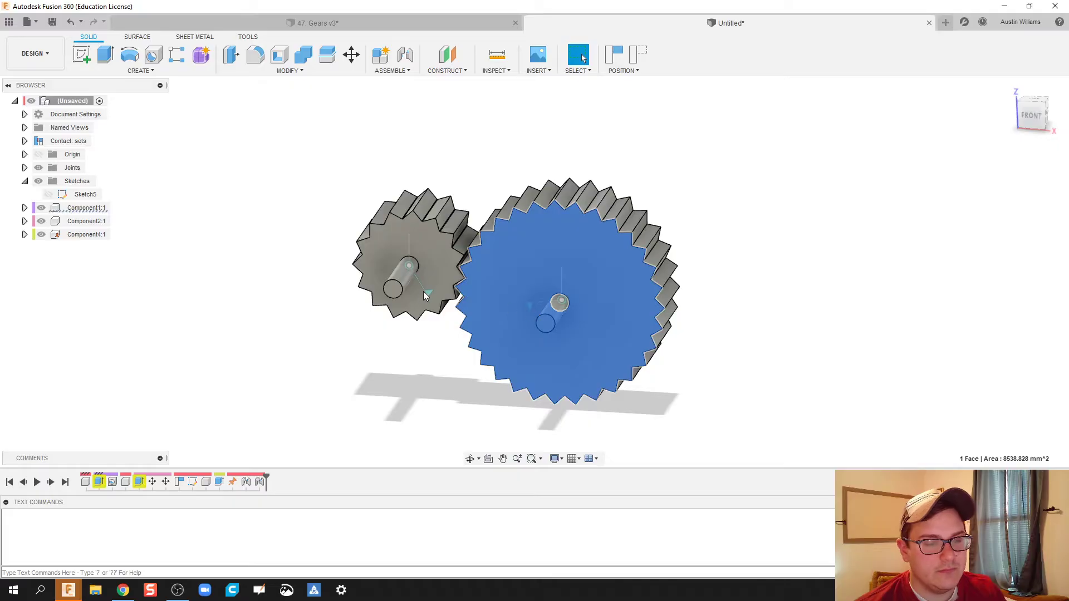
key(Escape)
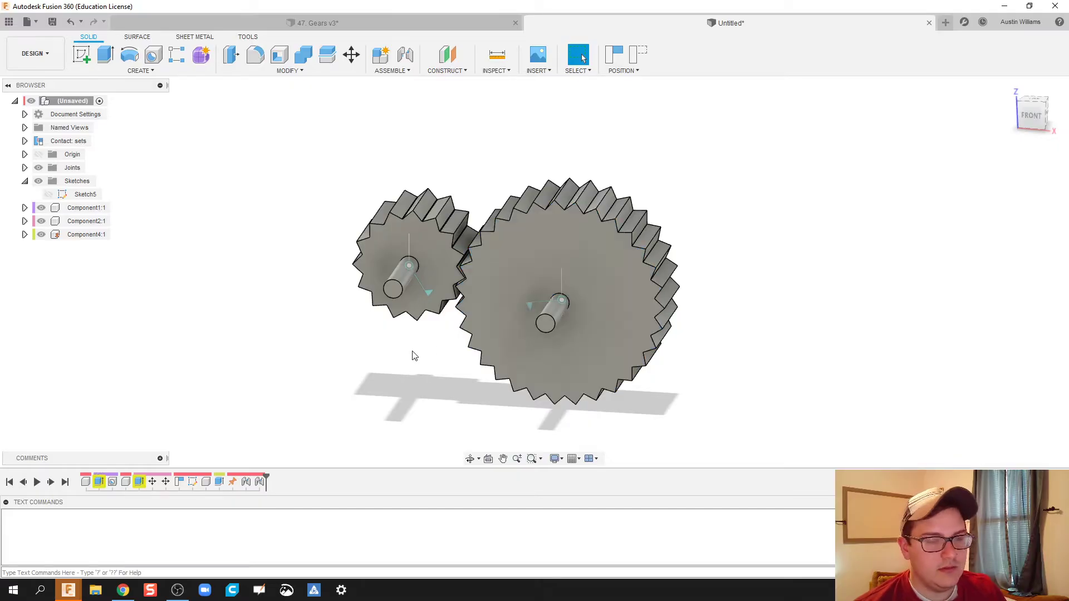
Animate the two meshing gears from the small gear's joint and tilt the view slightly.
right_click(426, 292)
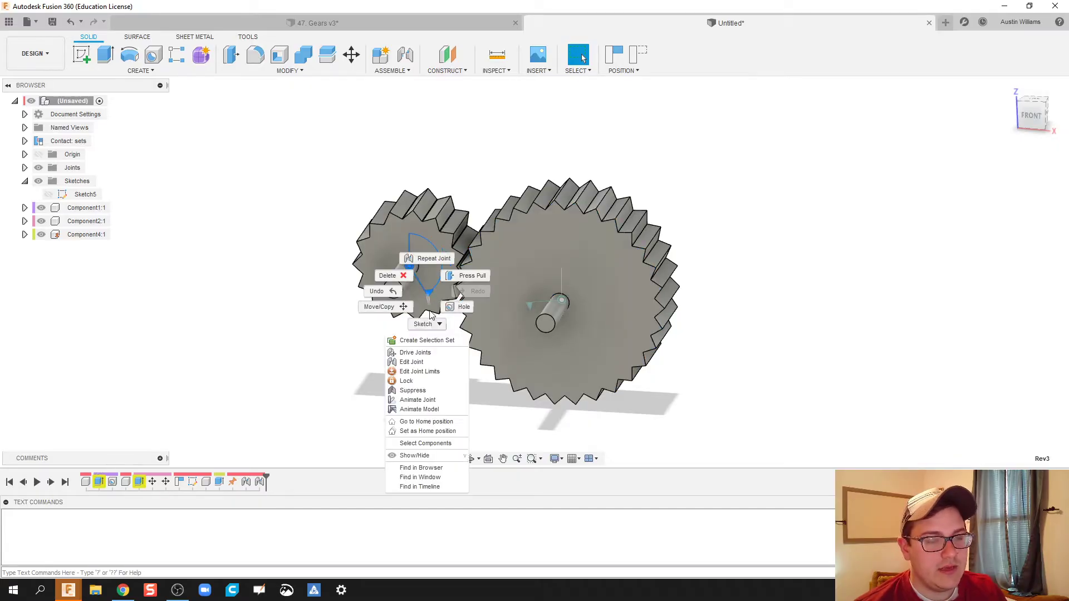
click(437, 412)
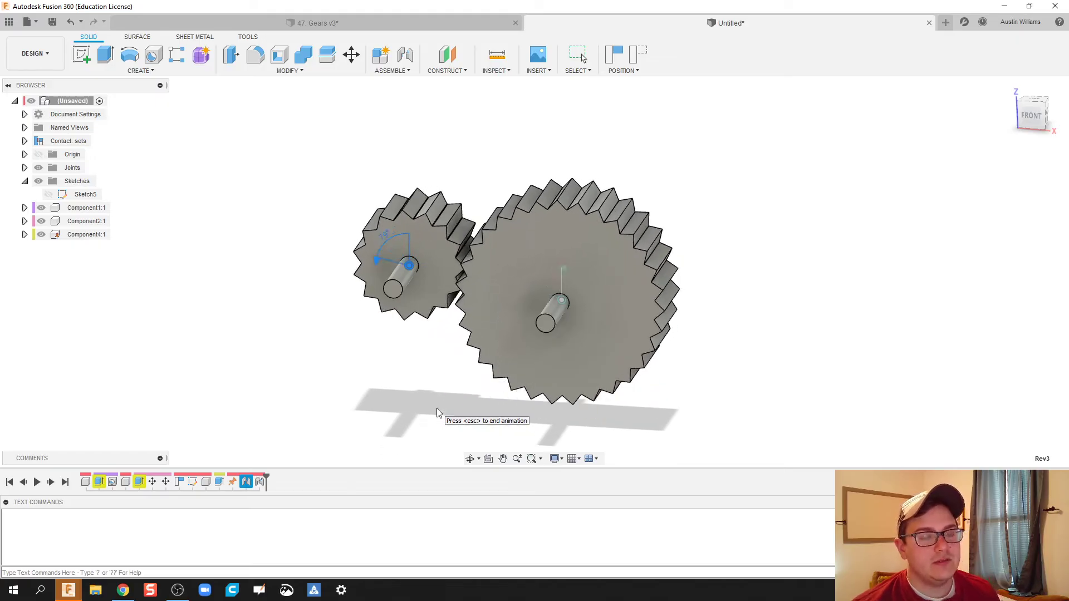
shift+middle_drag(435, 410, 442, 377)
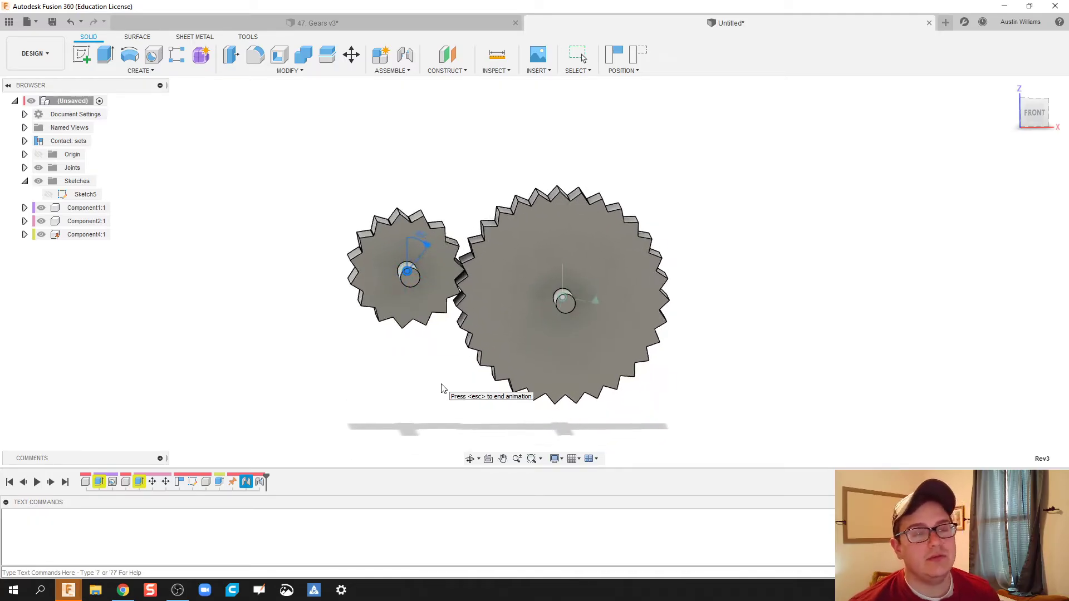
Go back to 47. Gears v3 and orbit and zoom to a near-front view of it.
click(446, 23)
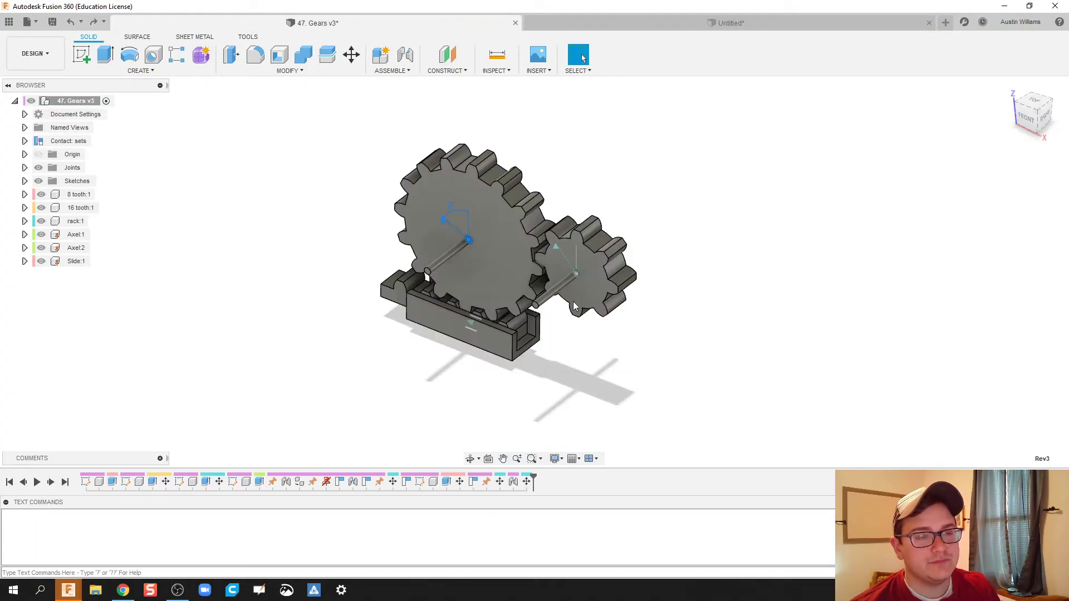
shift+middle_drag(565, 314, 614, 201)
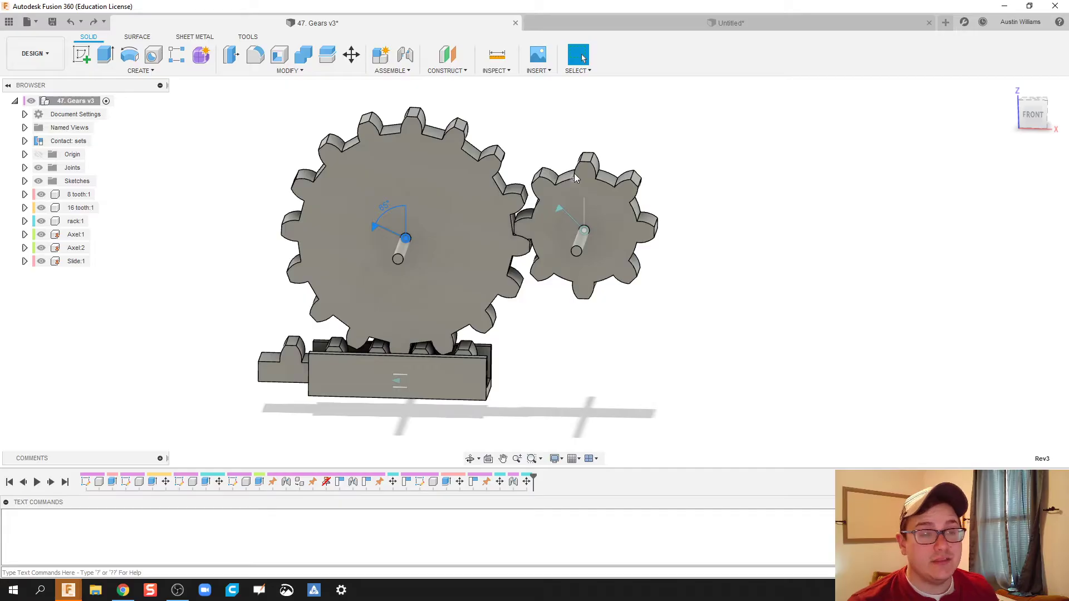
scroll(517, 240, up, 8)
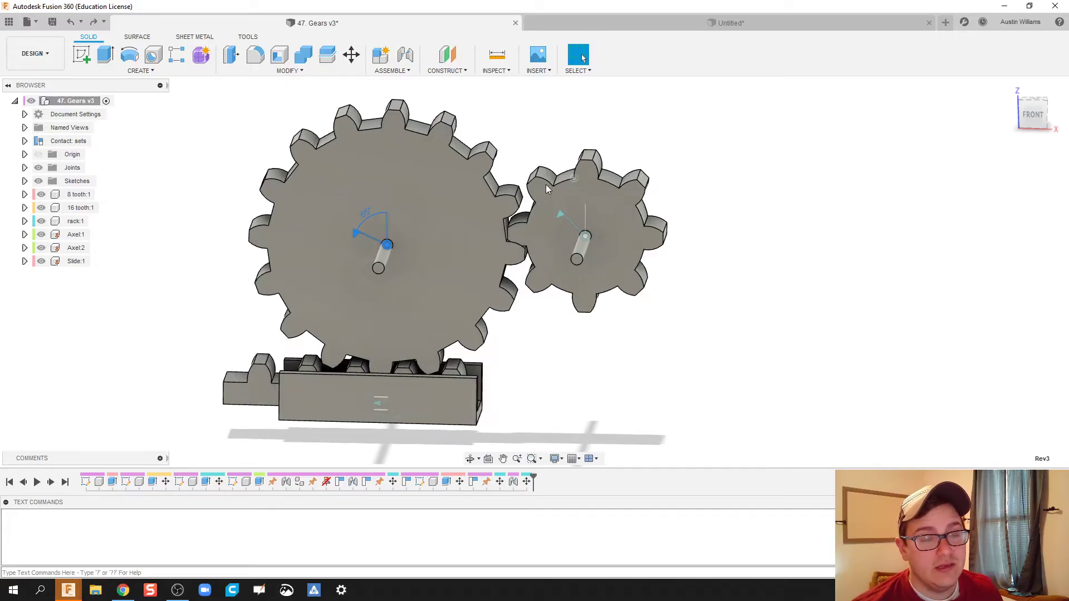
scroll(516, 243, down, 8)
scroll(520, 364, down, 2)
Create a new design with a sketch on the XZ front plane.
click(945, 23)
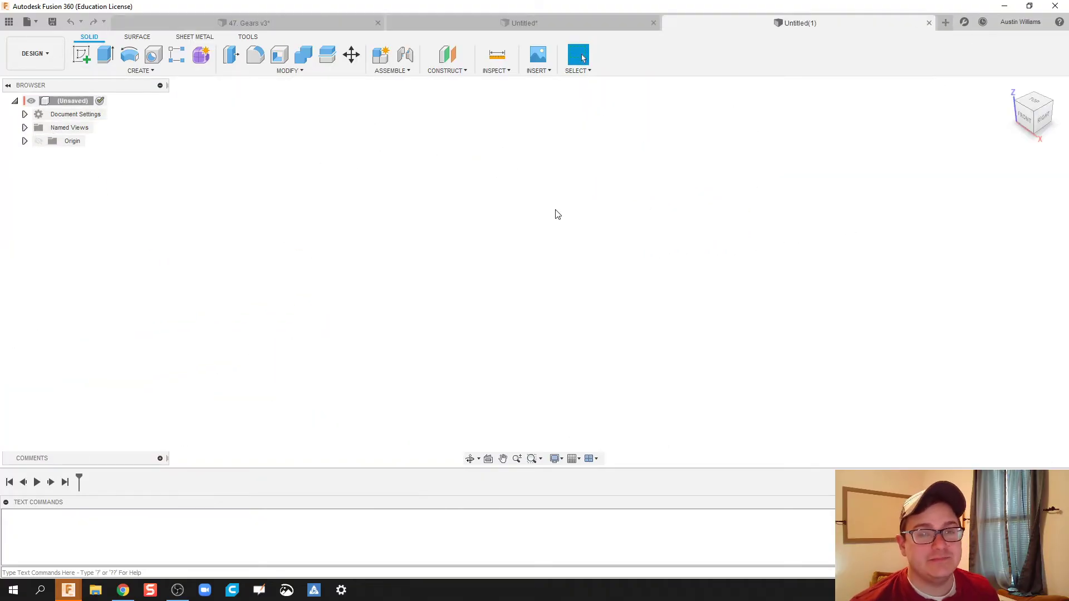
click(81, 54)
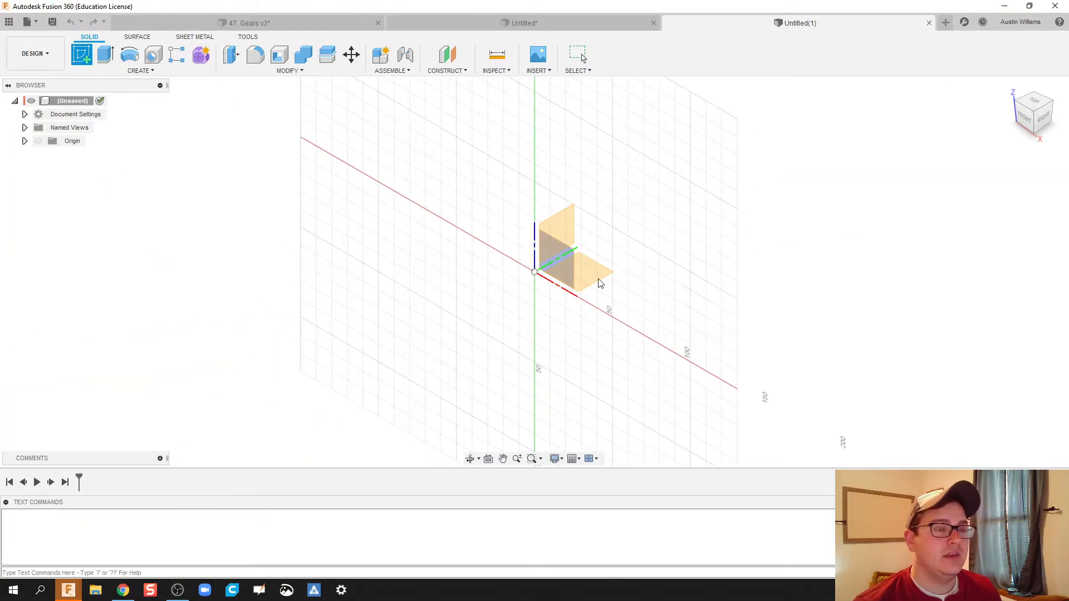
click(539, 271)
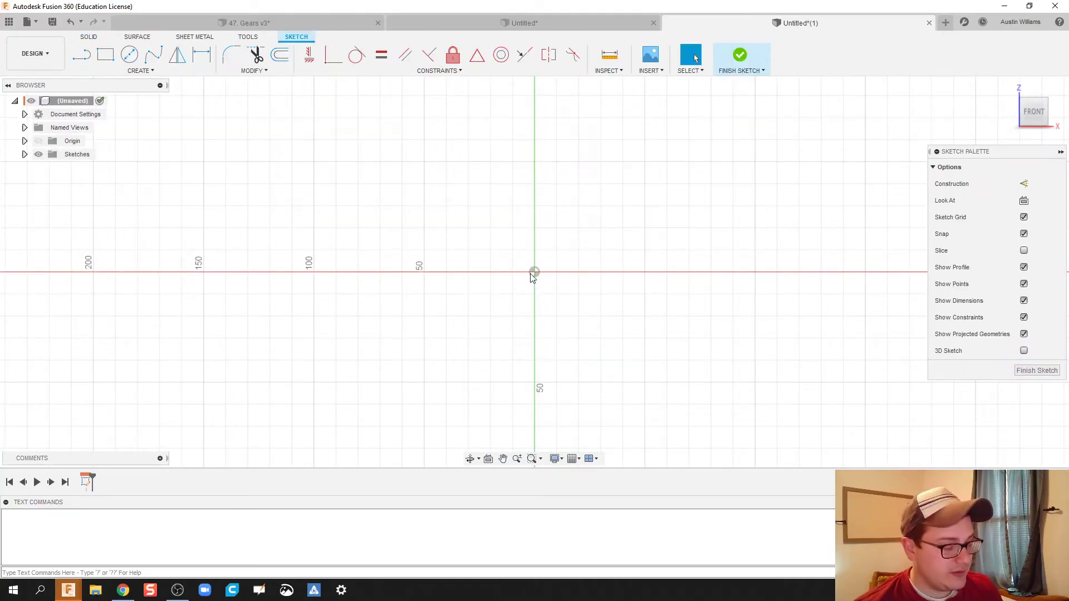
Draw a 50 mm diameter circle centred on the origin and zoom to its top.
key(c)
click(534, 272)
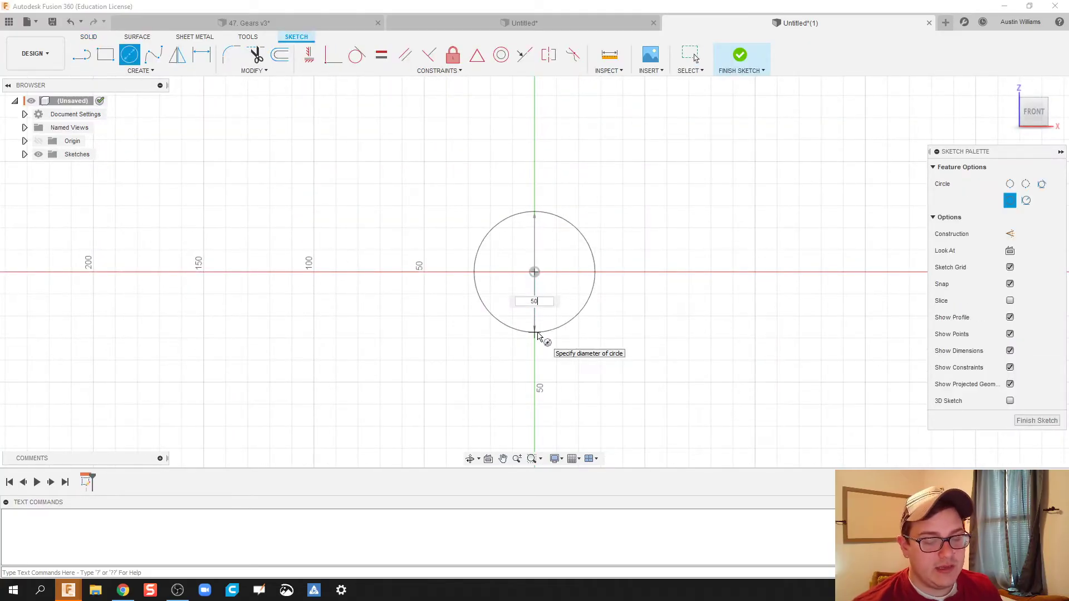
key(Return)
key(Escape)
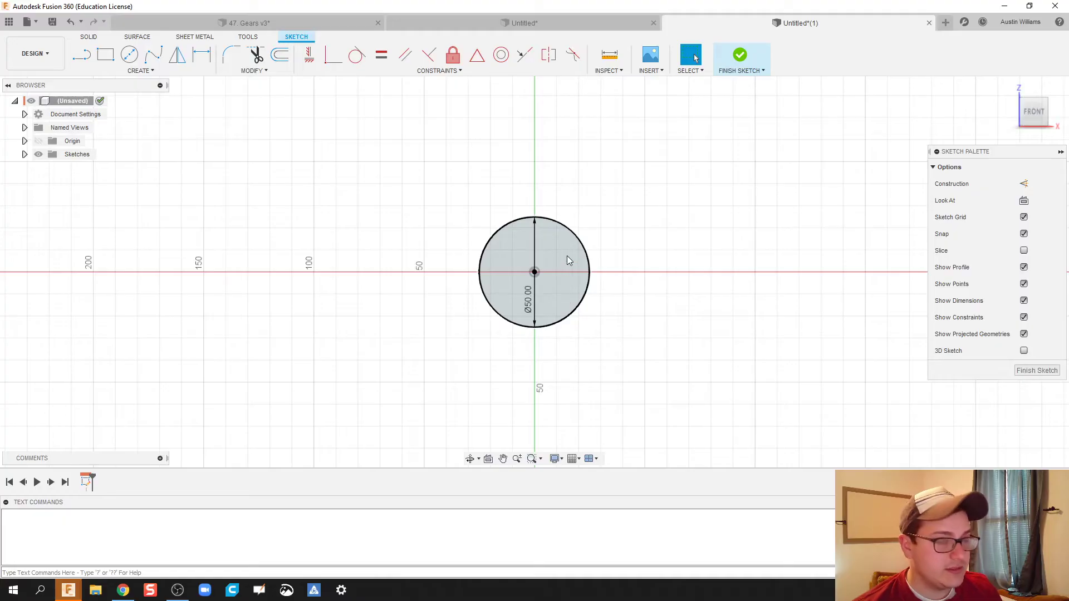
scroll(567, 252, up, 6)
middle_drag(501, 221, 506, 255)
scroll(509, 214, up, 2)
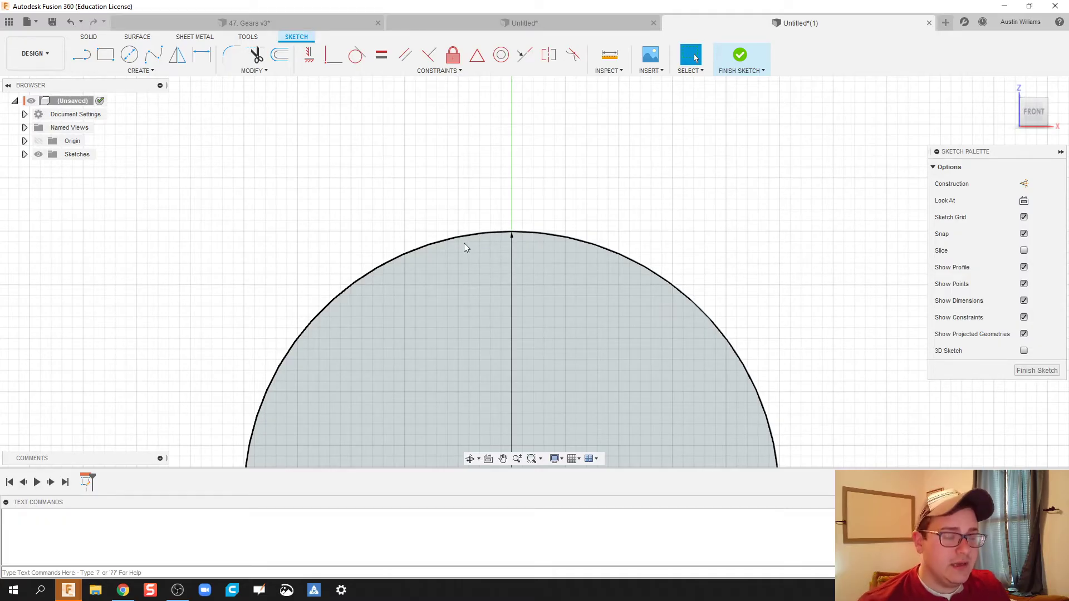
Draw two lines from the circle edge up to a peak on the vertical axis and back down.
key(l)
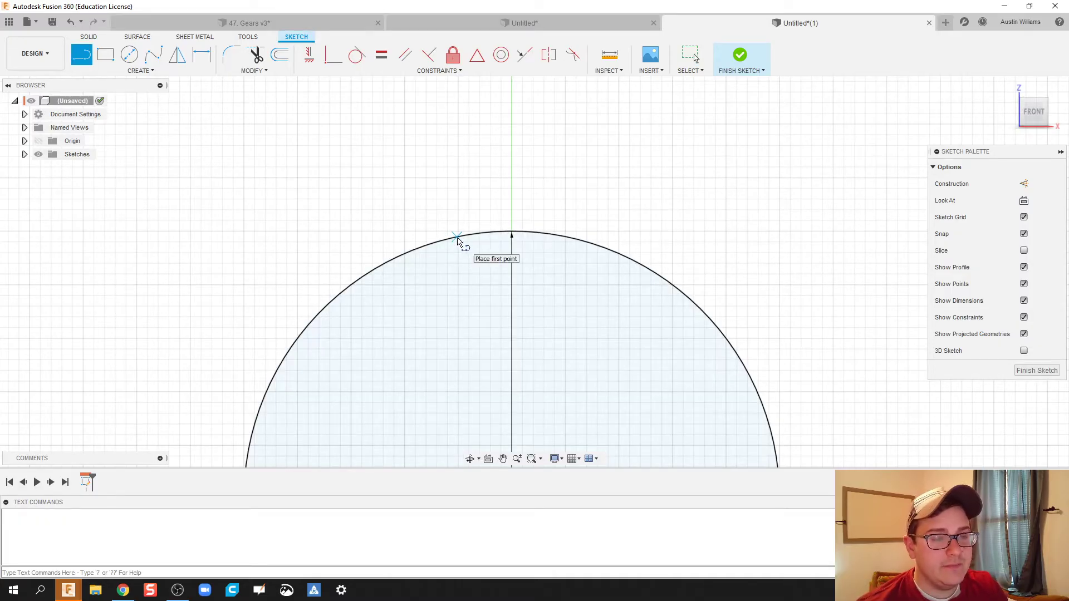
click(457, 237)
click(511, 178)
double_click(565, 238)
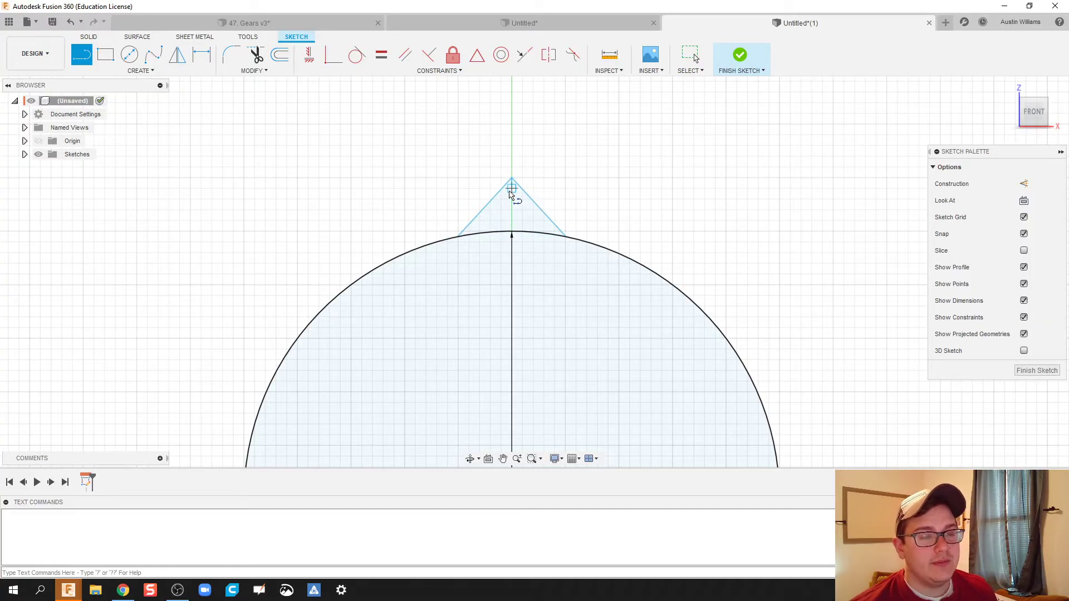
key(Escape)
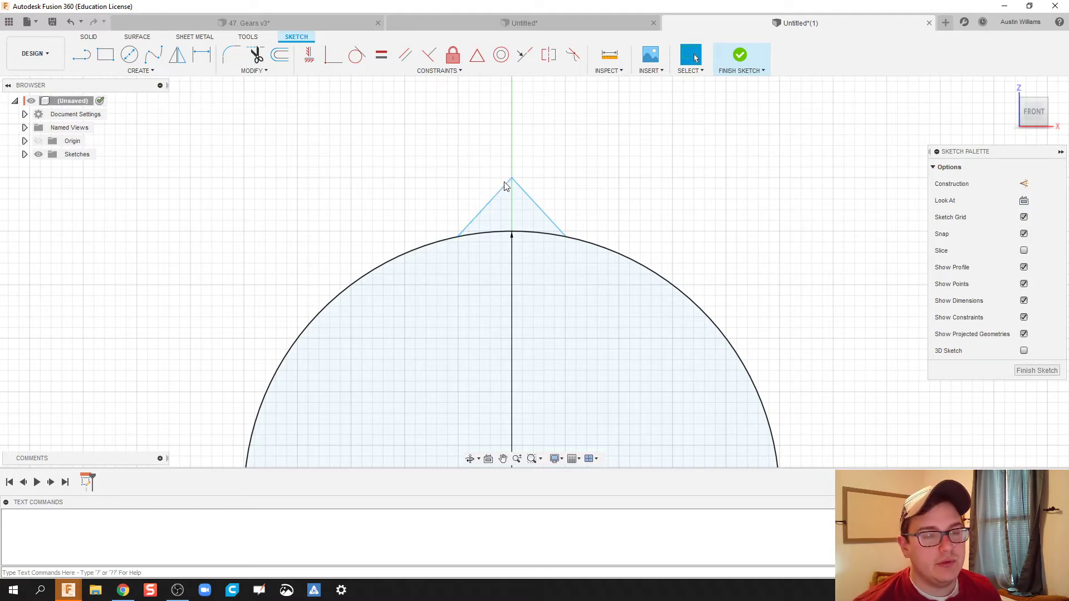
Measure the distance between the tooth's two base points on the circle: 10.131 mm.
click(610, 55)
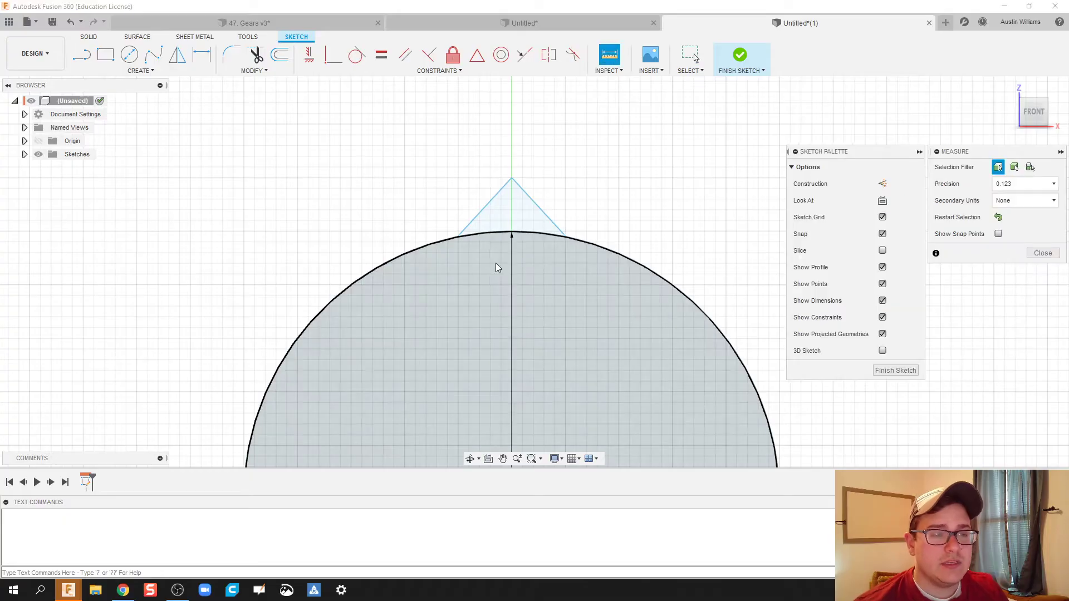
click(457, 236)
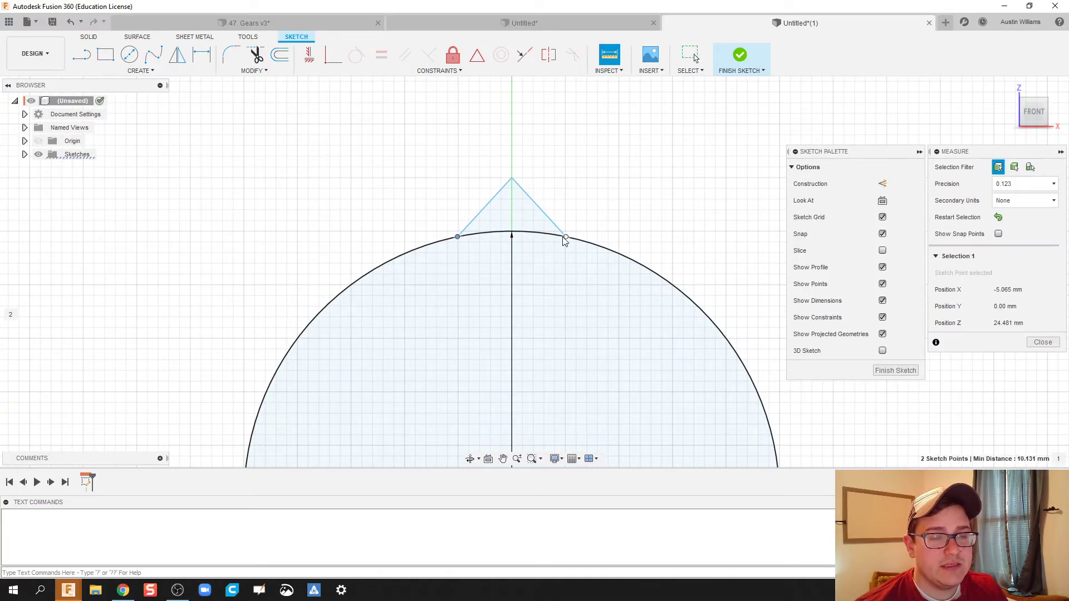
click(565, 237)
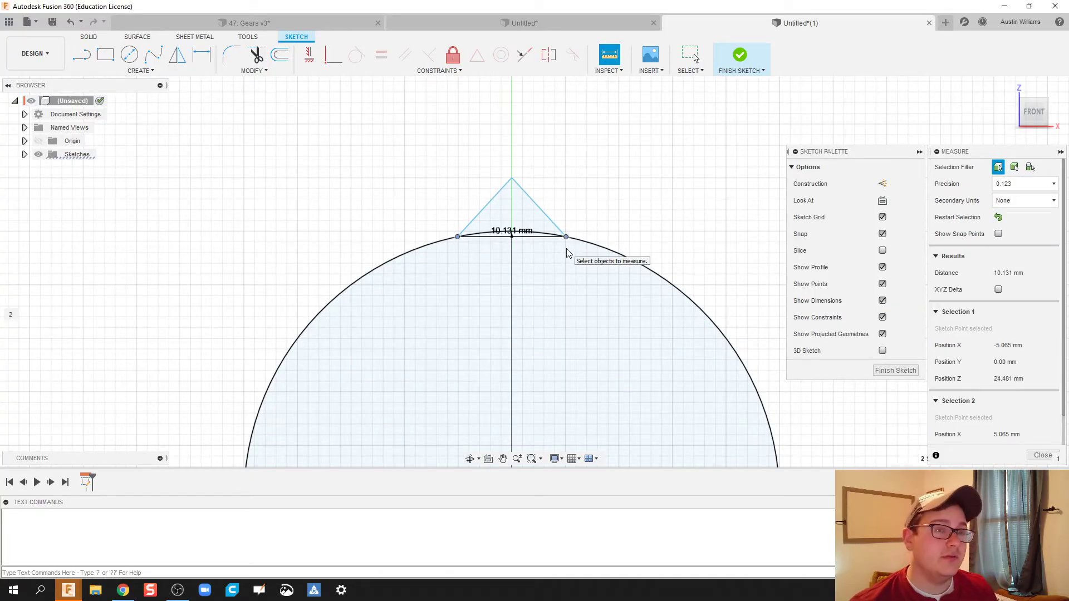
click(1045, 456)
middle_drag(608, 215, 567, 181)
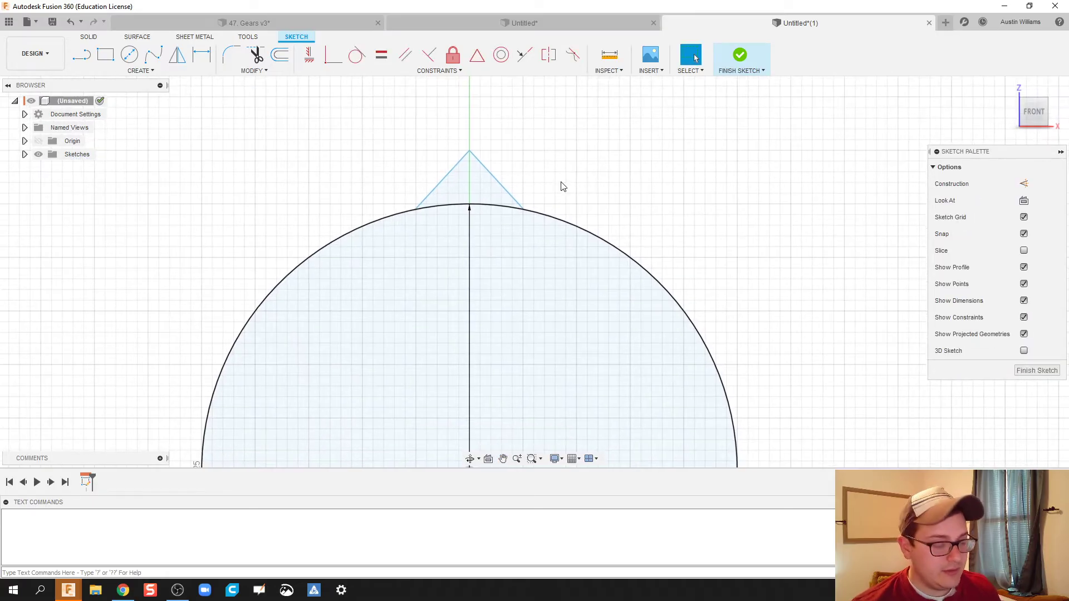
key(l)
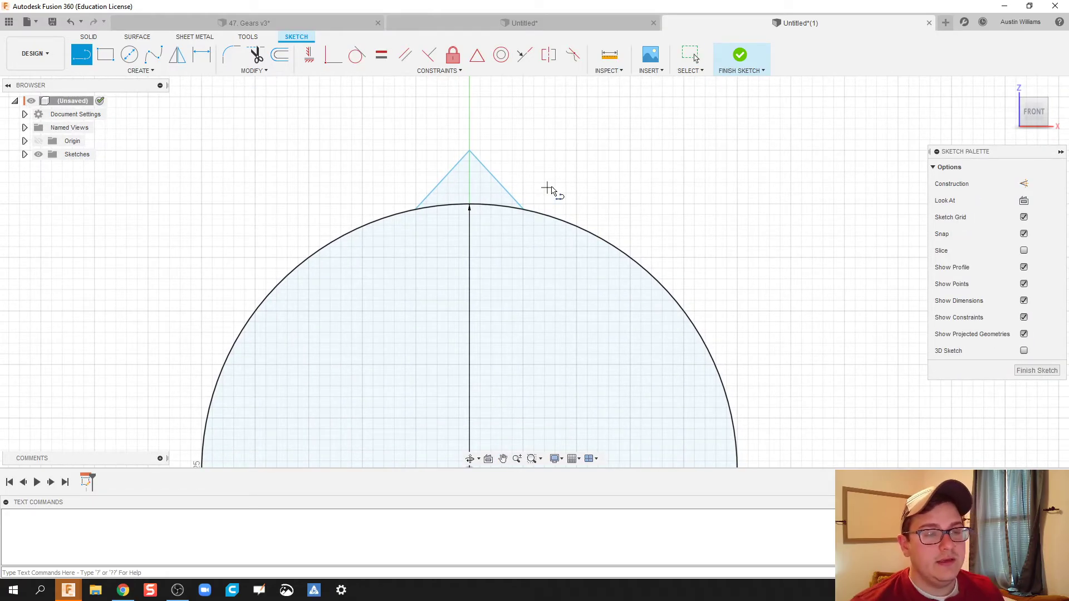
key(Escape)
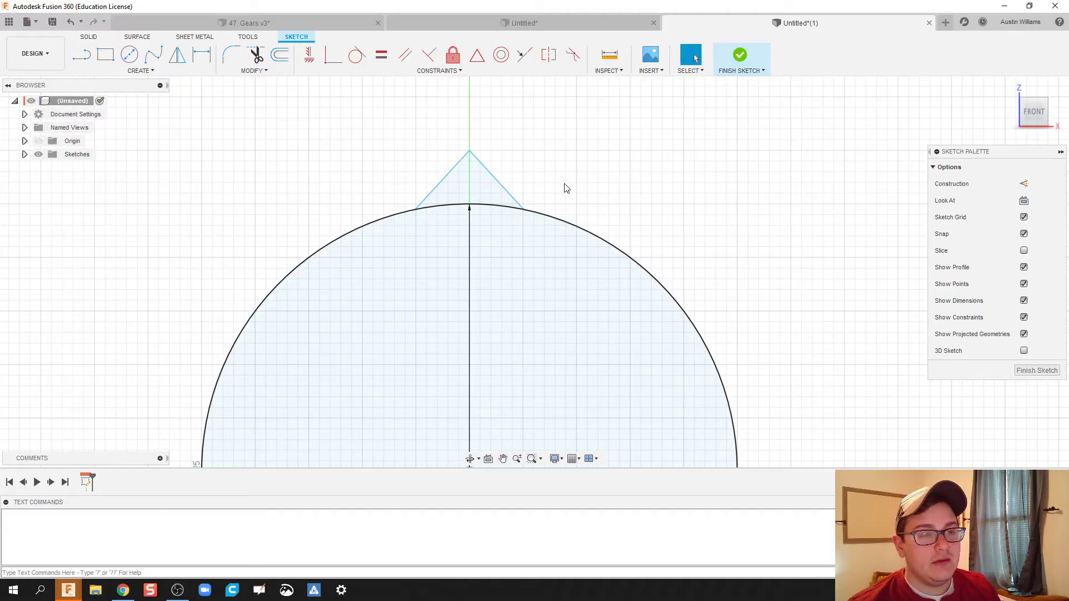
Set up a circular pattern of both tooth lines around the circle's centre point.
click(159, 71)
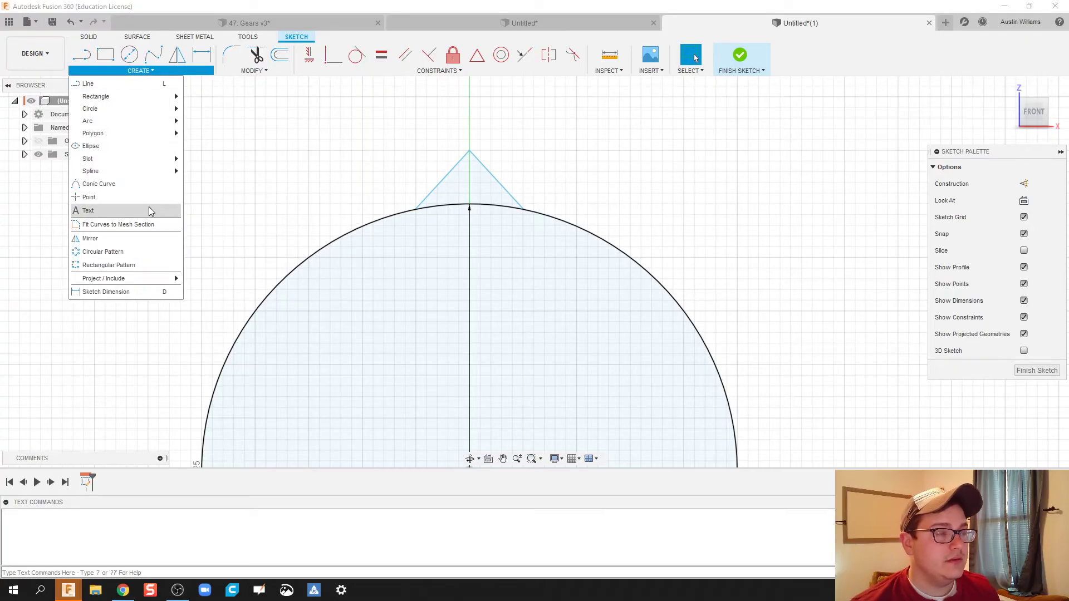
click(139, 248)
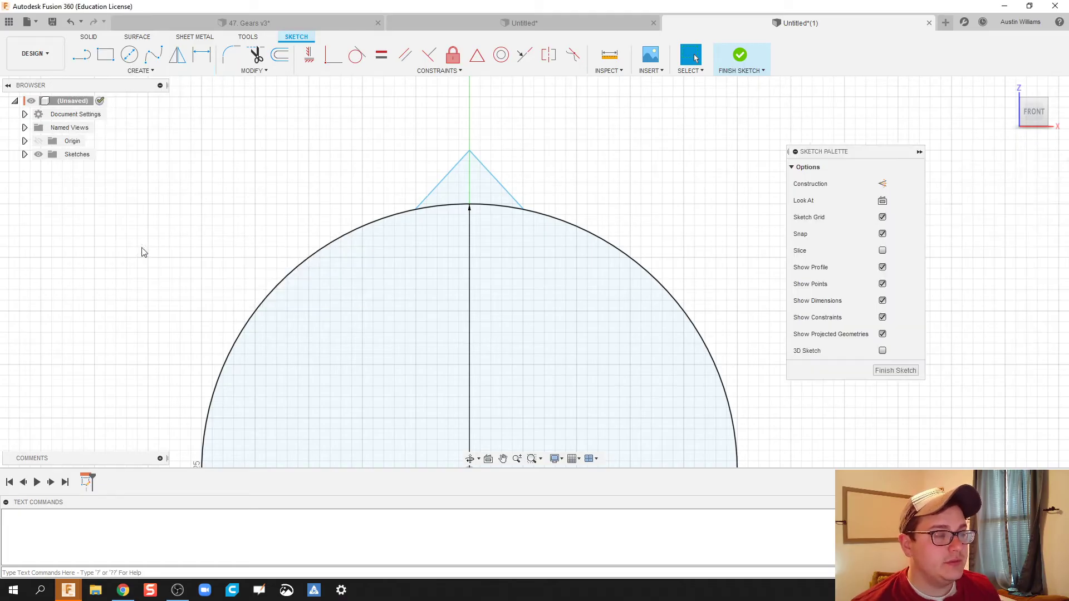
click(434, 191)
click(502, 187)
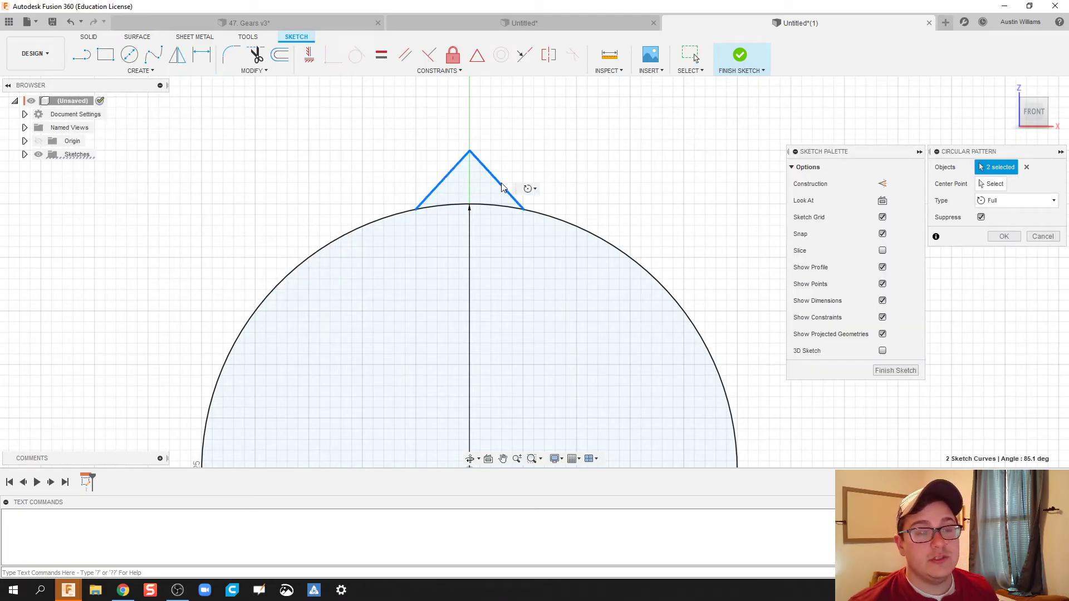
click(992, 183)
middle_drag(630, 237, 629, 162)
click(476, 358)
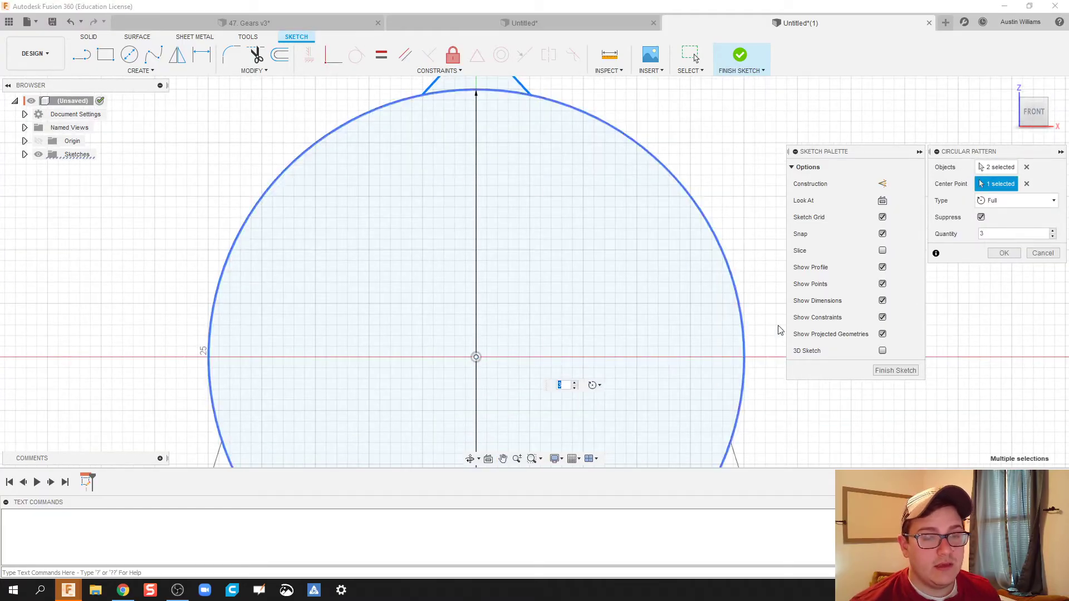
Set the pattern quantity to 15 and confirm it.
click(984, 234)
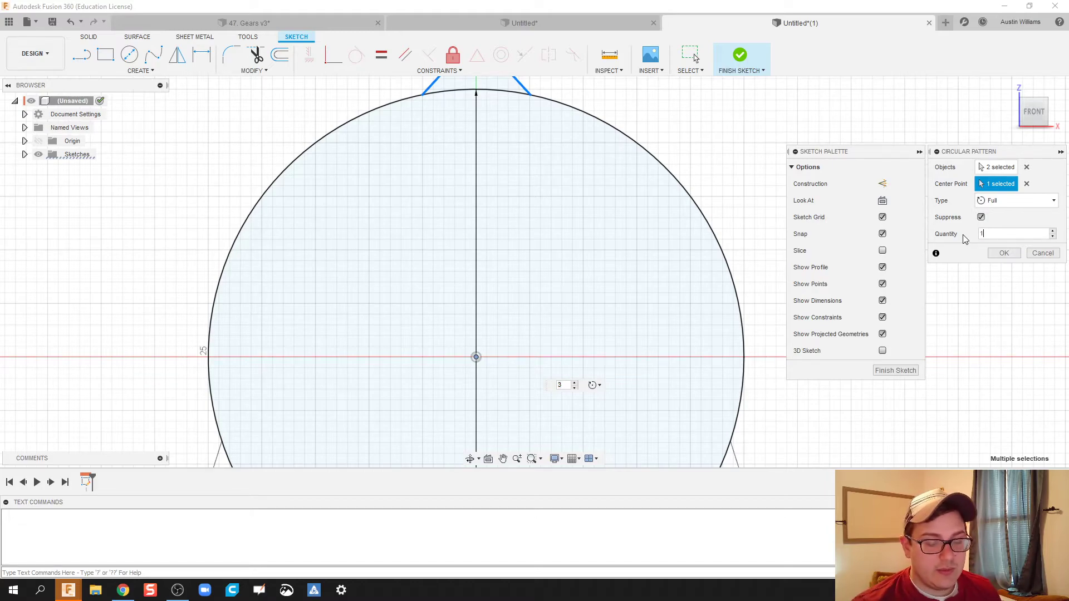
scroll(426, 251, up, 8)
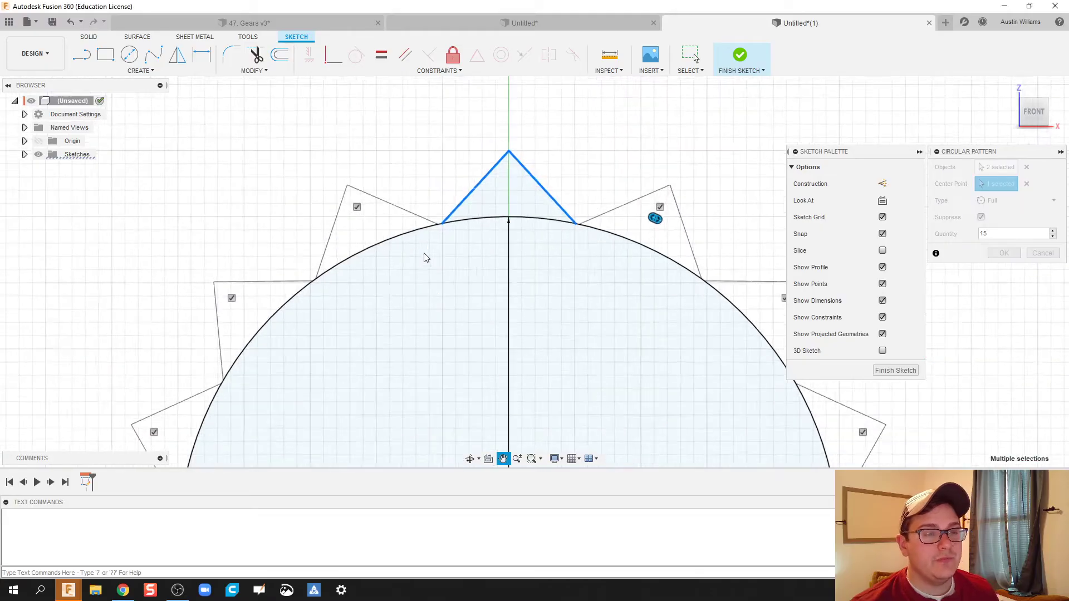
middle_drag(439, 239, 461, 243)
scroll(467, 256, up, 3)
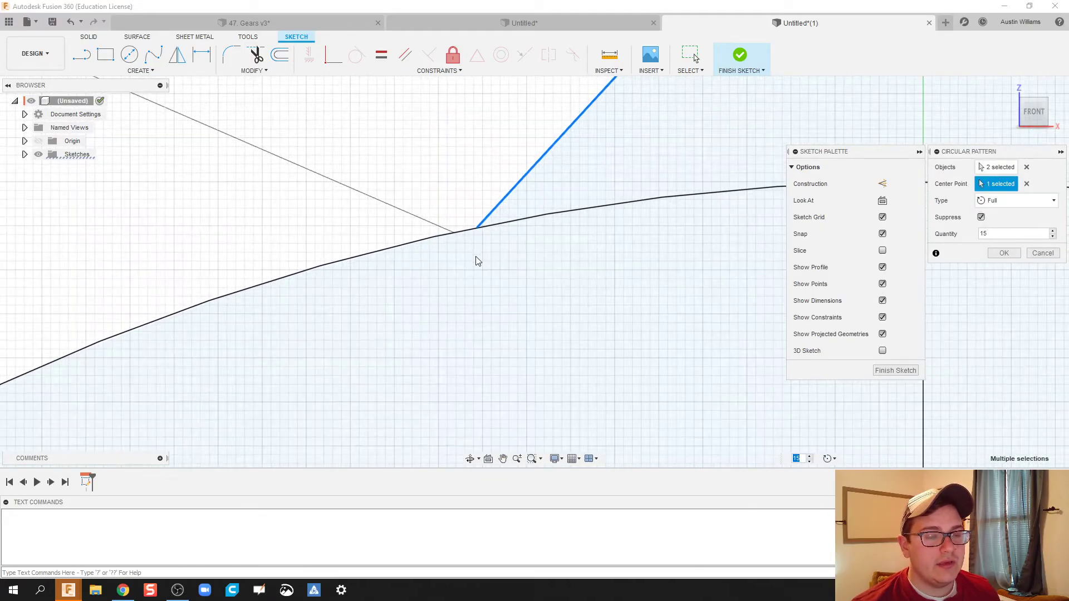
scroll(468, 290, up, 3)
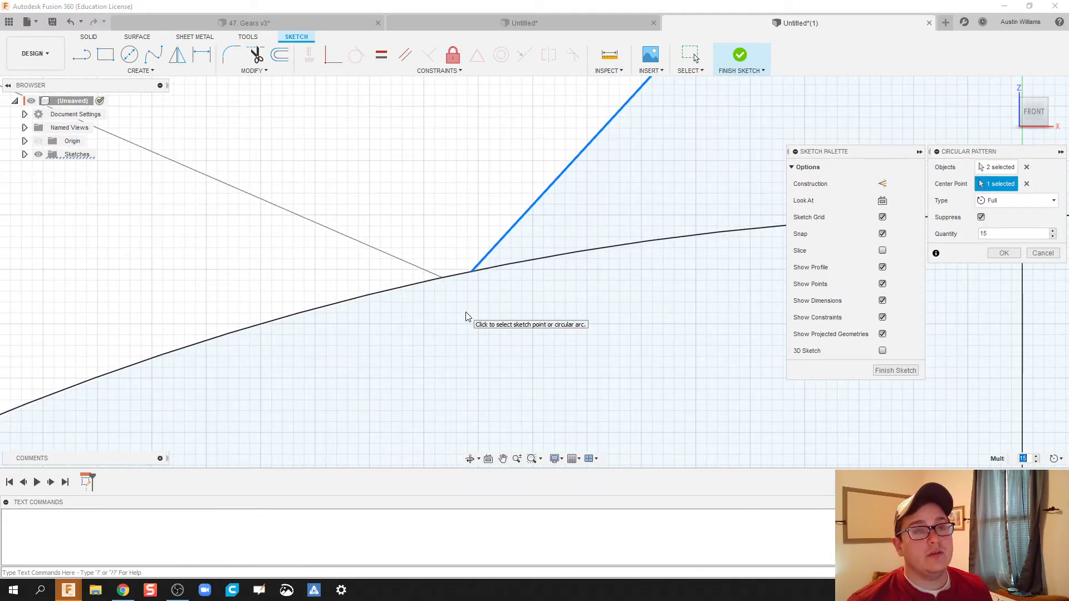
click(1053, 231)
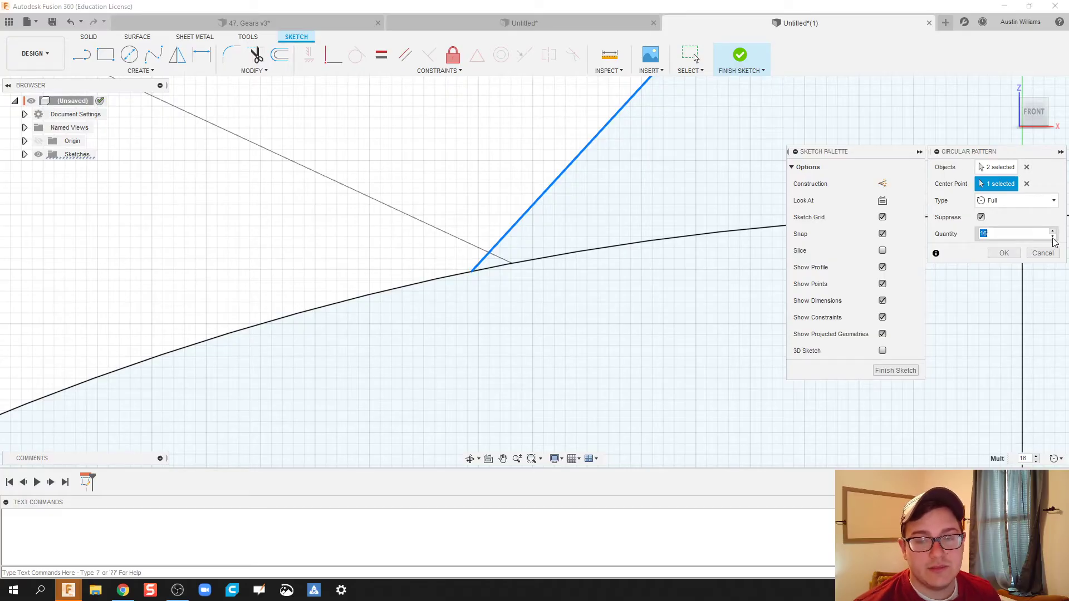
click(1052, 237)
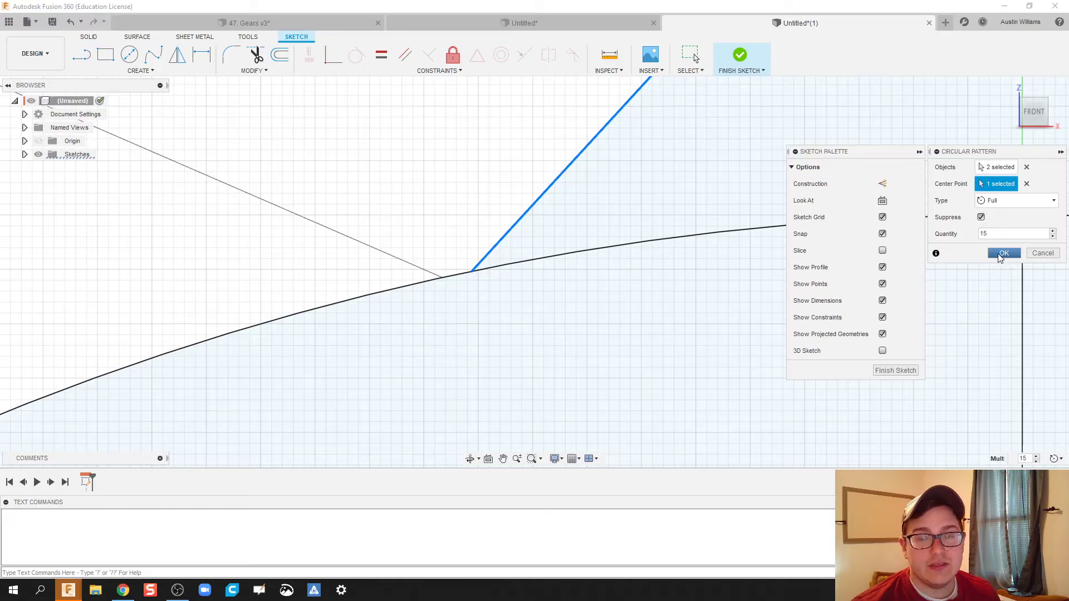
click(1001, 253)
scroll(673, 346, down, 6)
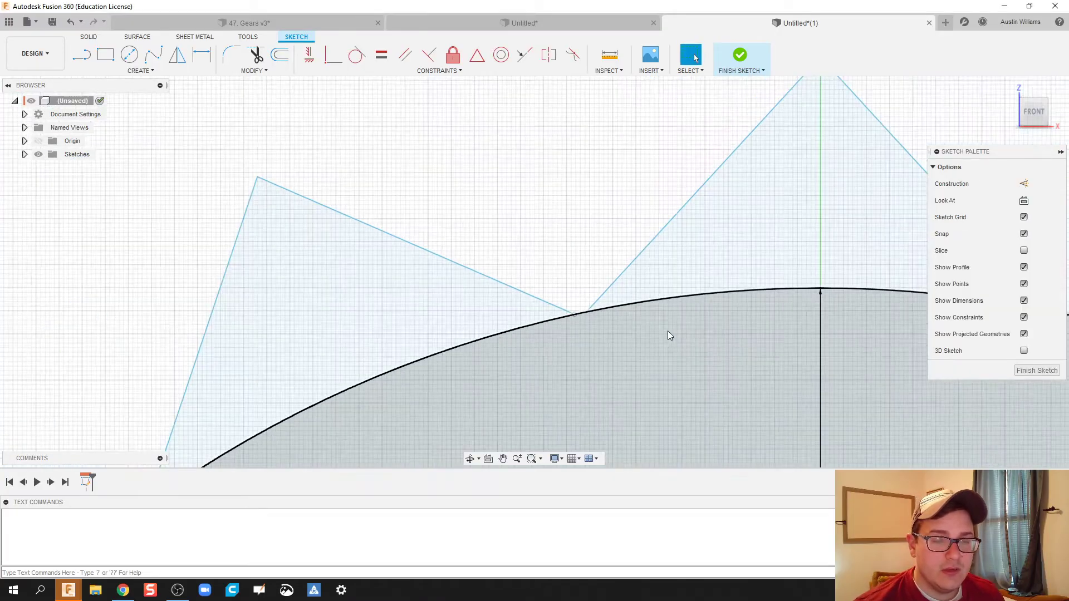
scroll(526, 261, down, 5)
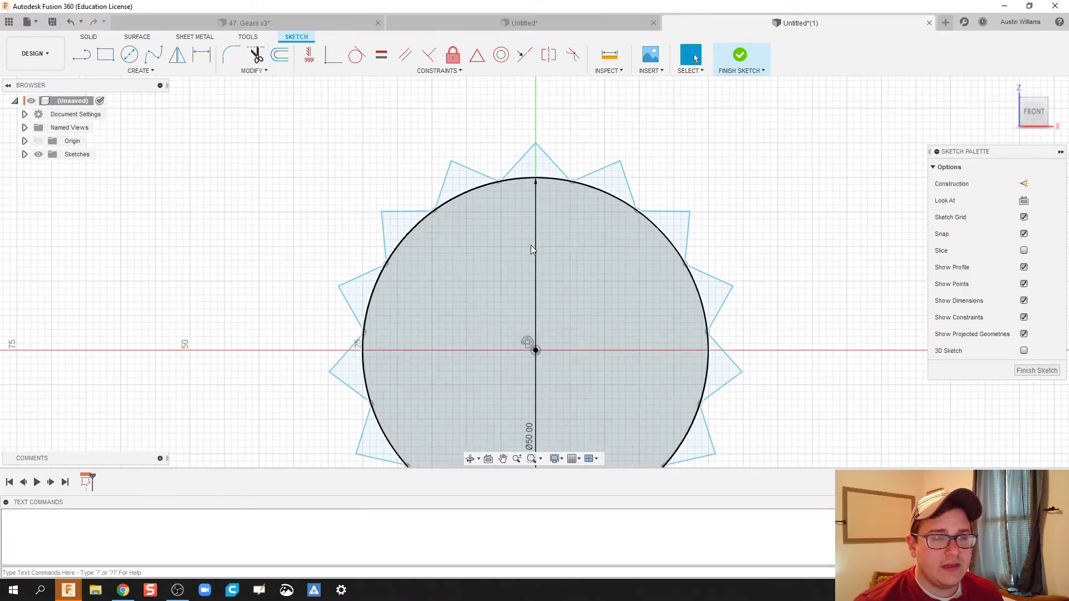
Draw a 10 mm diameter circle at the origin and finish the gear sketch.
key(c)
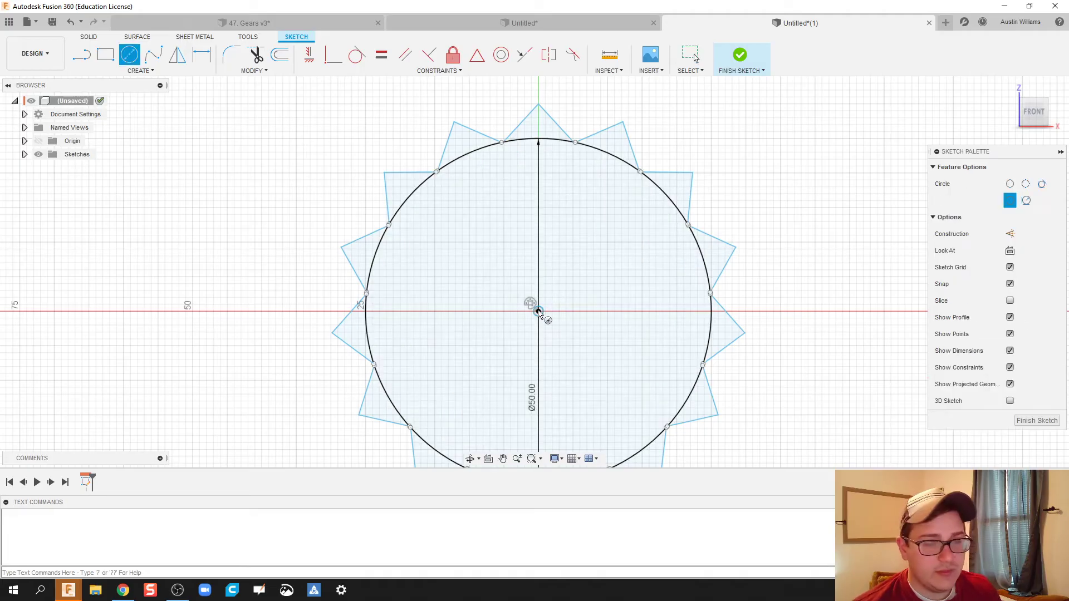
click(538, 311)
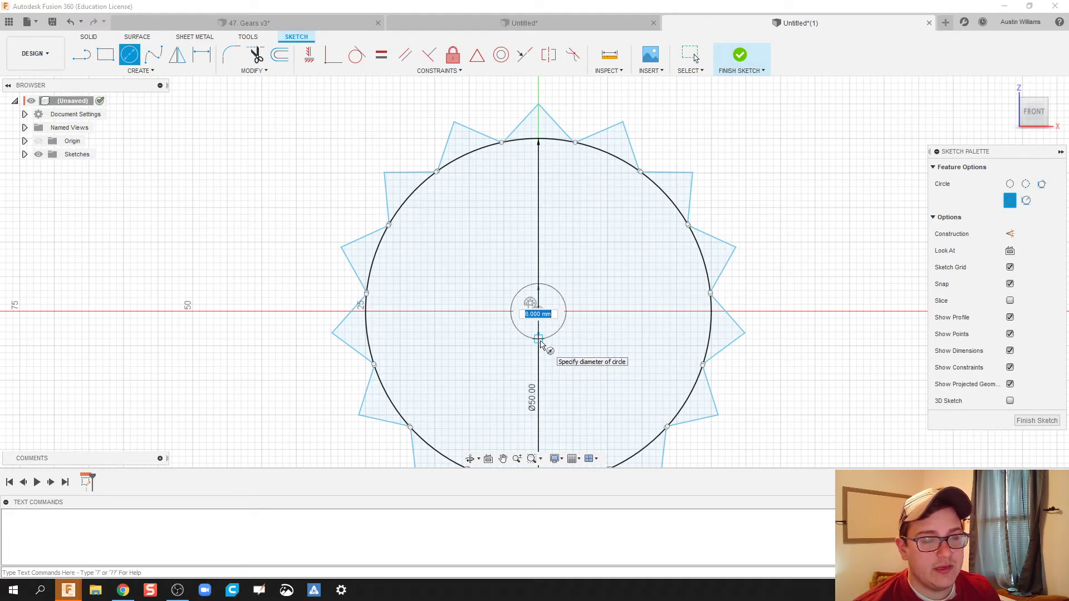
text(10)
key(Return)
key(Escape)
click(741, 59)
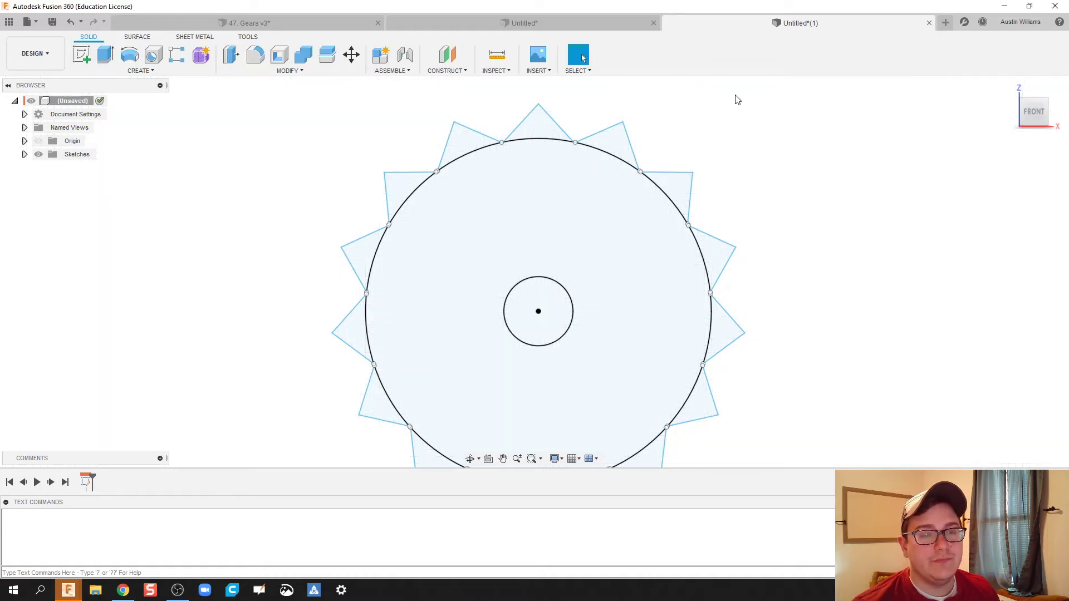
scroll(712, 177, down, 3)
shift+middle_drag(754, 144, 734, 157)
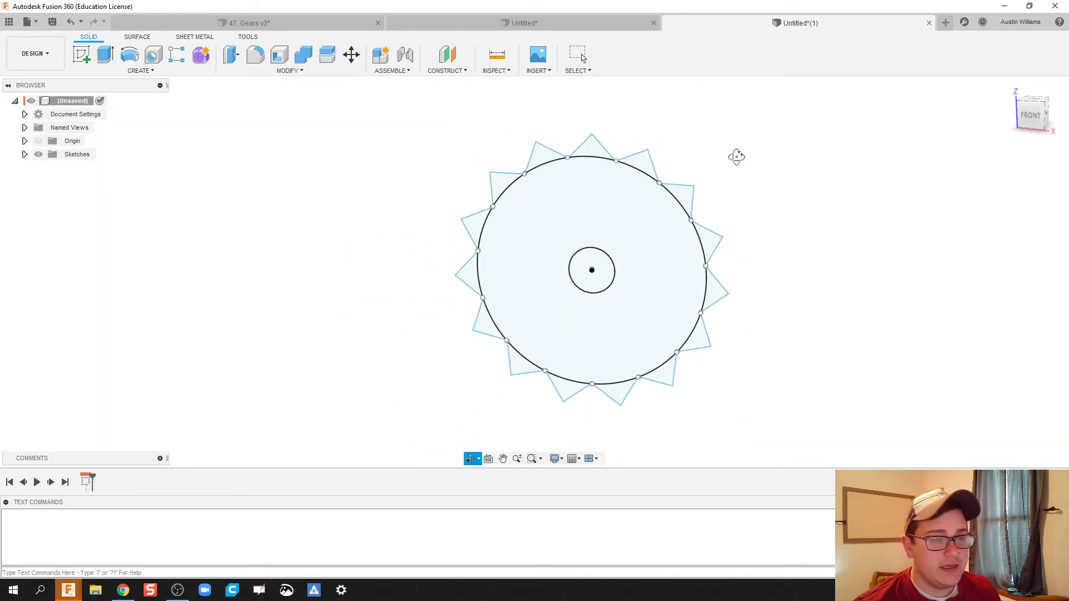
Extrude every gear profile except the centre hole 40 mm as a new component.
click(105, 54)
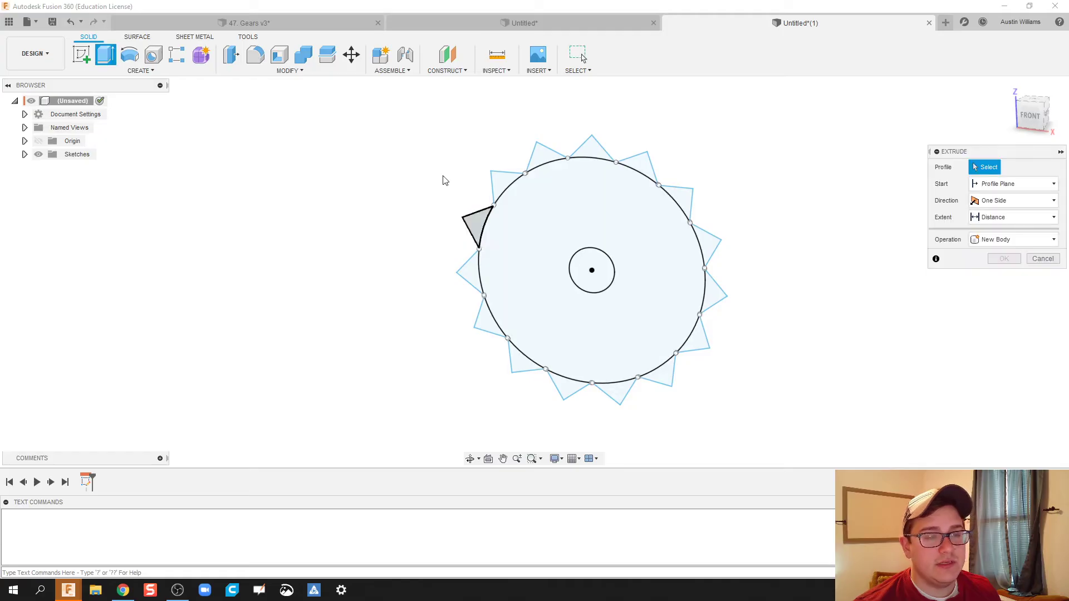
drag(410, 105, 806, 453)
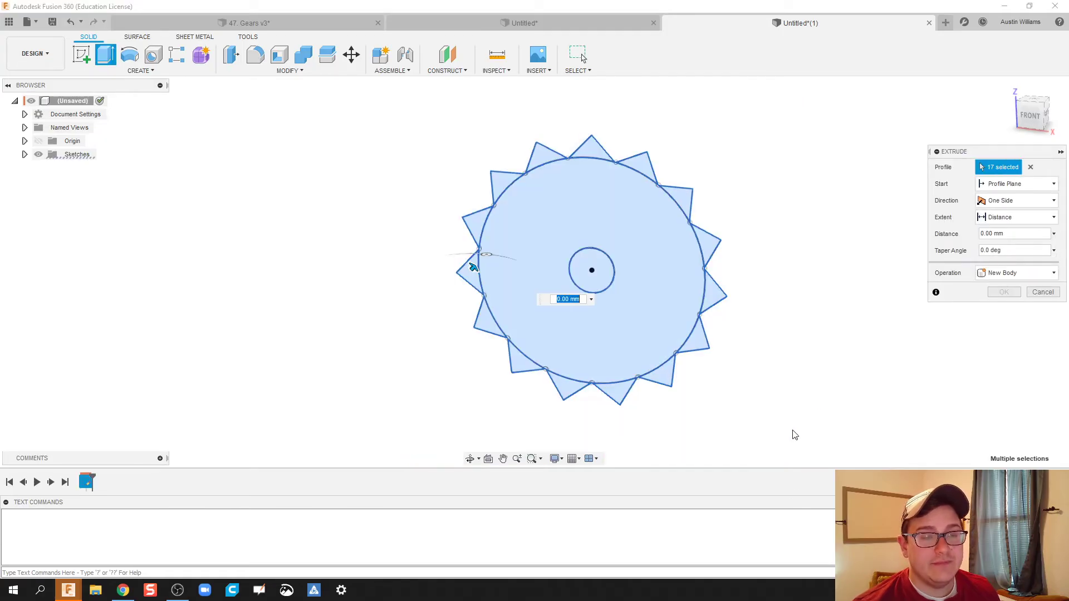
shift+middle_drag(808, 360, 795, 376)
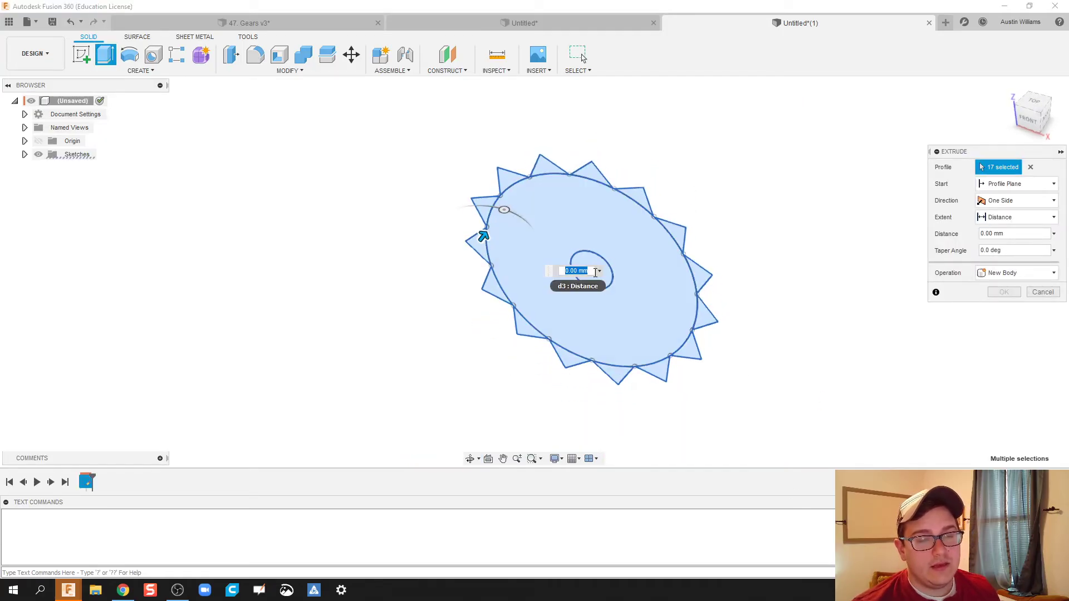
click(607, 277)
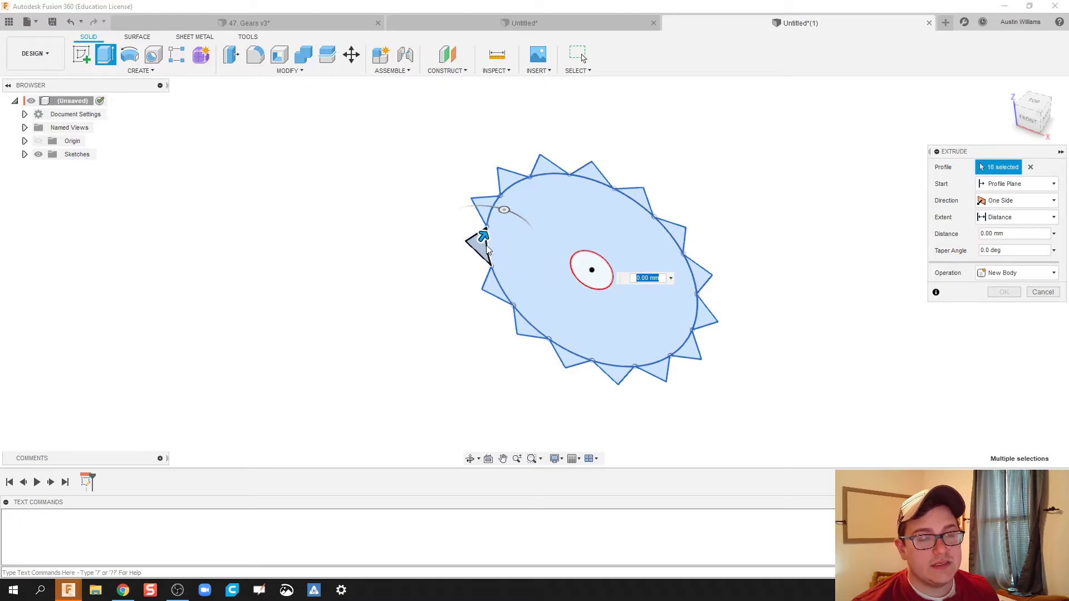
drag(483, 237, 613, 152)
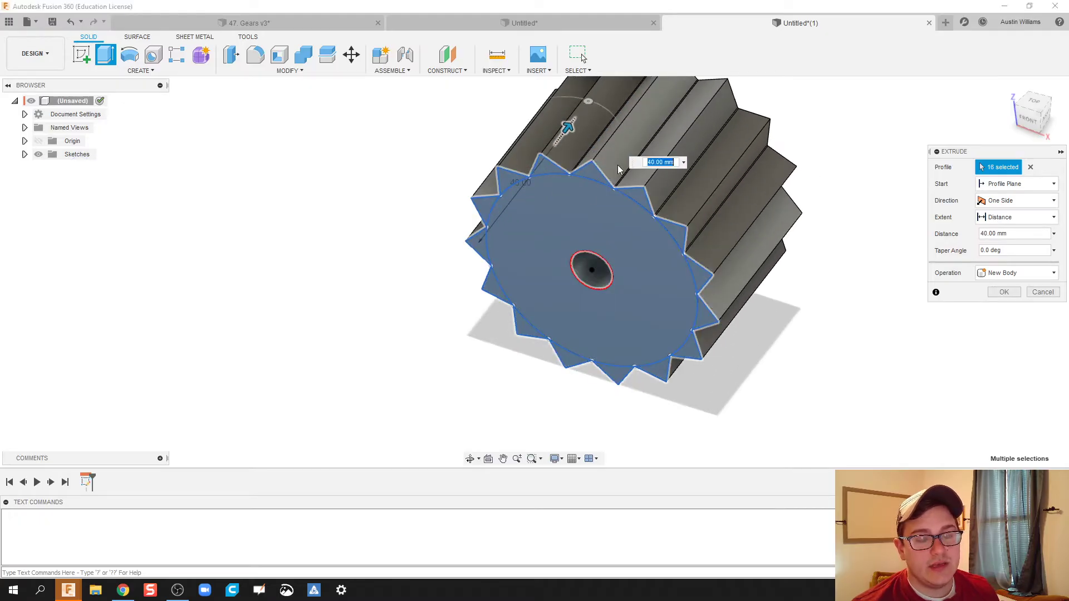
middle_drag(862, 336, 776, 362)
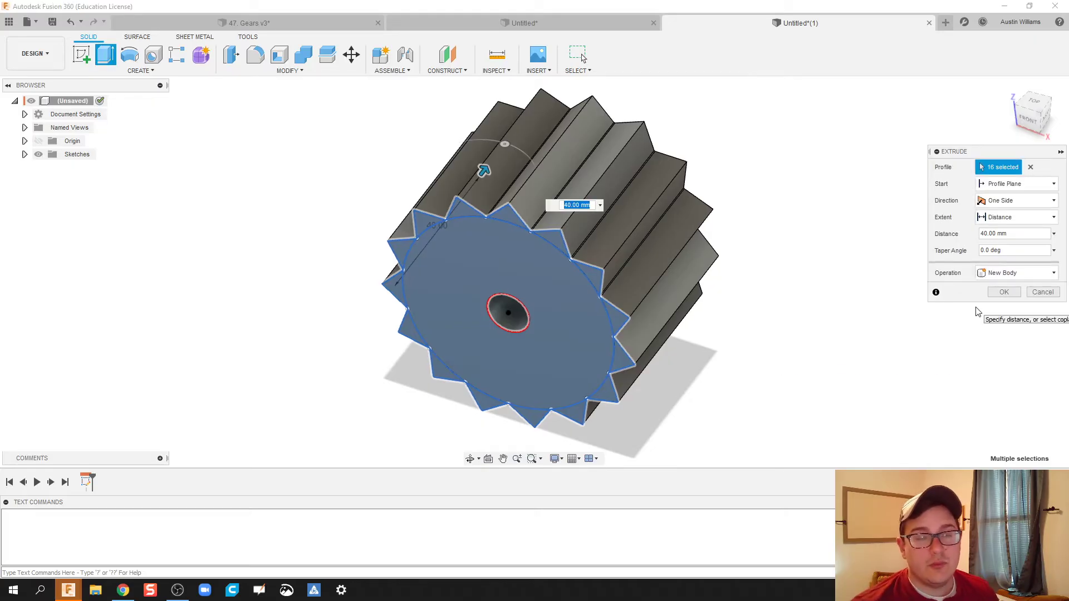
click(1002, 274)
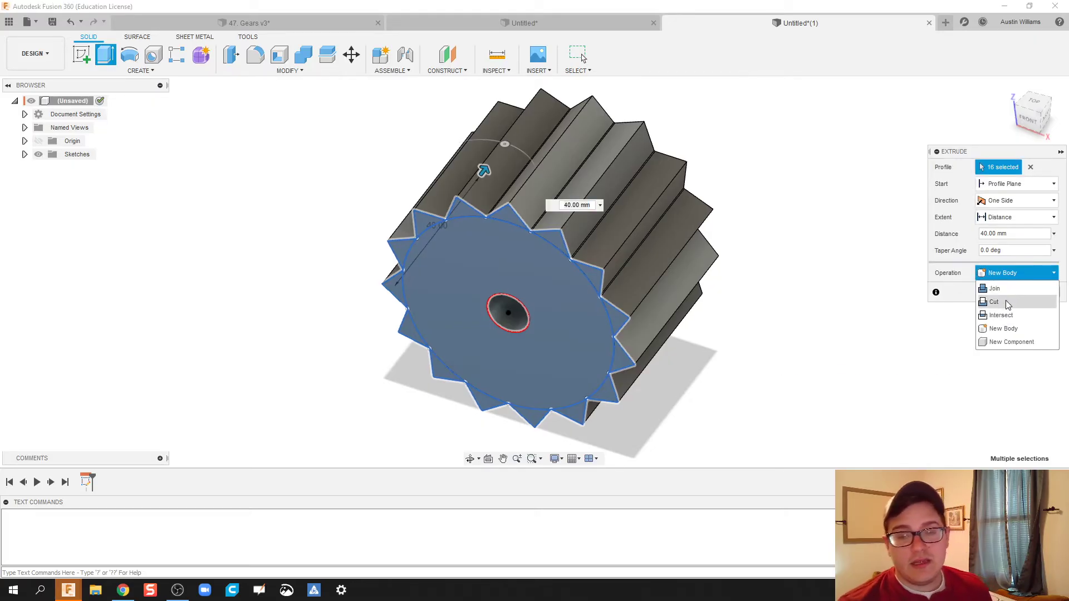
click(1011, 342)
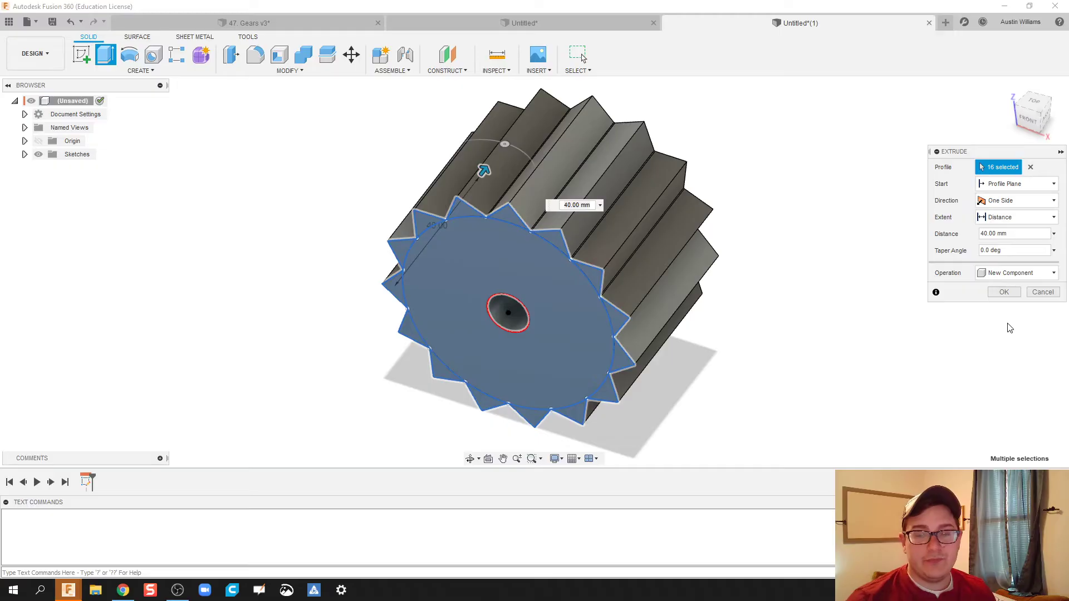
click(1004, 293)
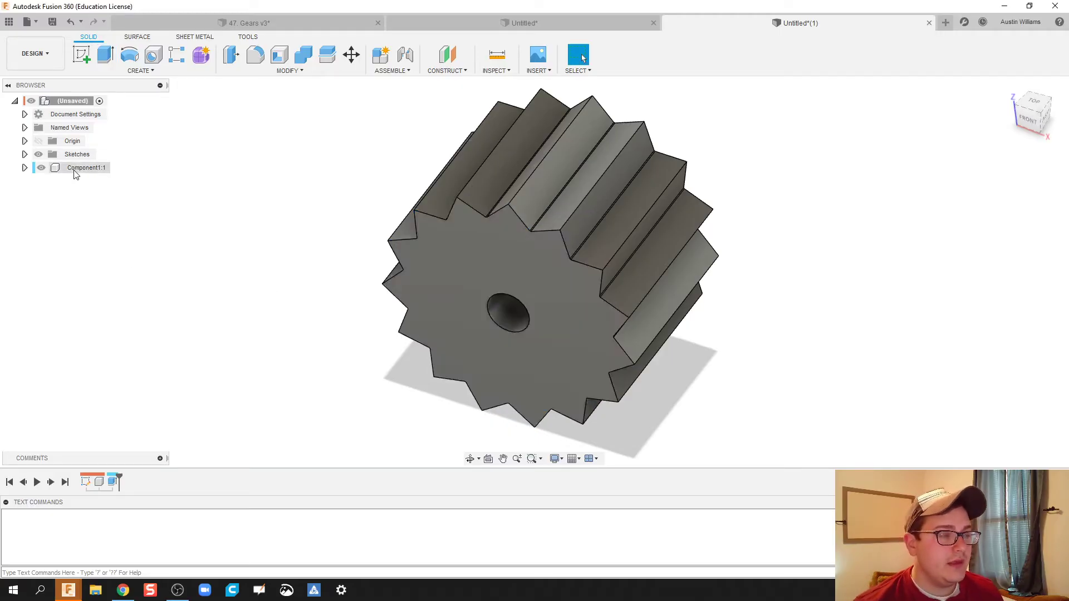
Rename Component1:1 in the Browser to '15 Tooth' and turn the view to face the gear.
click(75, 172)
double_click(75, 169)
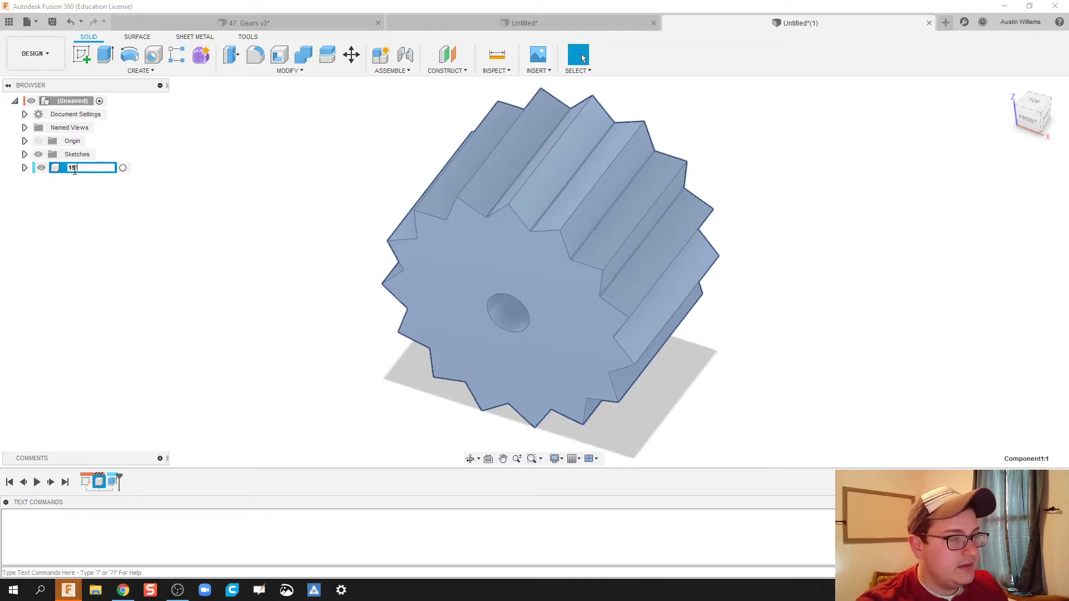
text(15 Tooth)
key(Return)
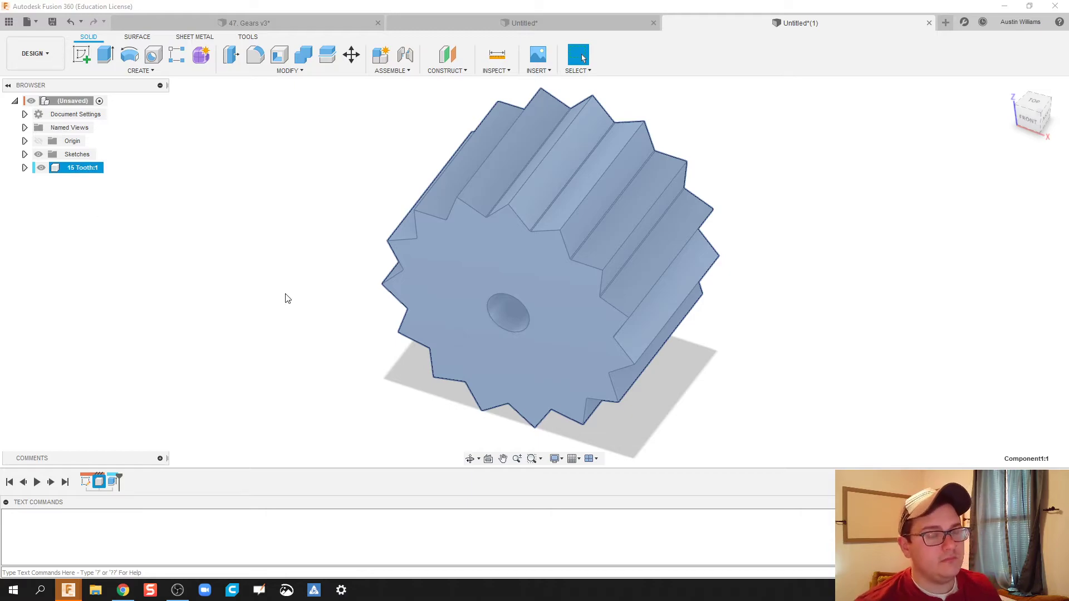
click(288, 296)
shift+middle_drag(288, 297, 323, 251)
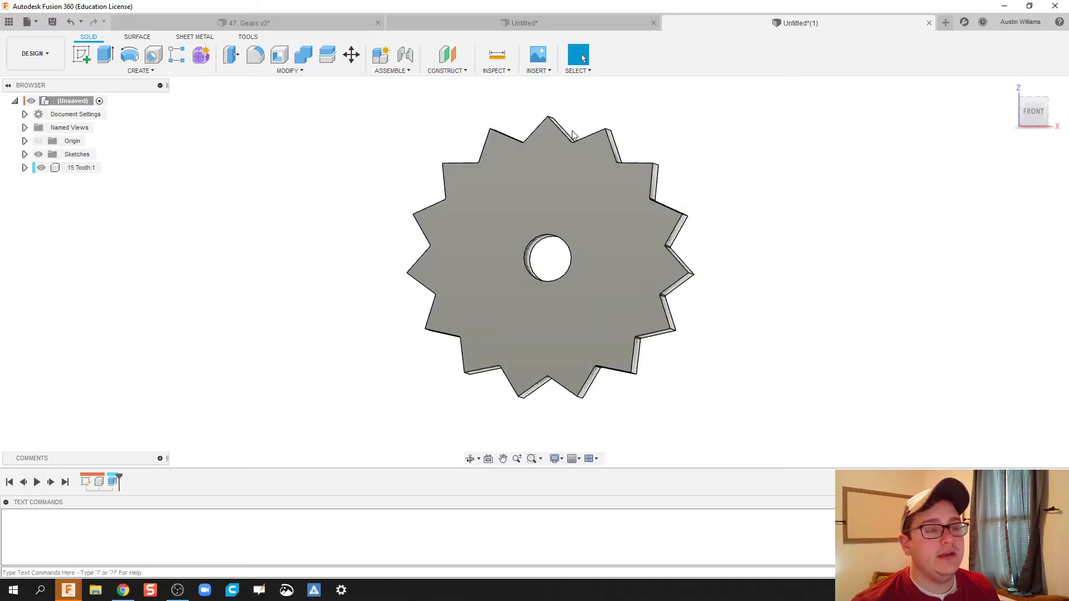
Sketch on the gear face and project the top tooth's two edges with Projection Link.
click(81, 55)
click(563, 177)
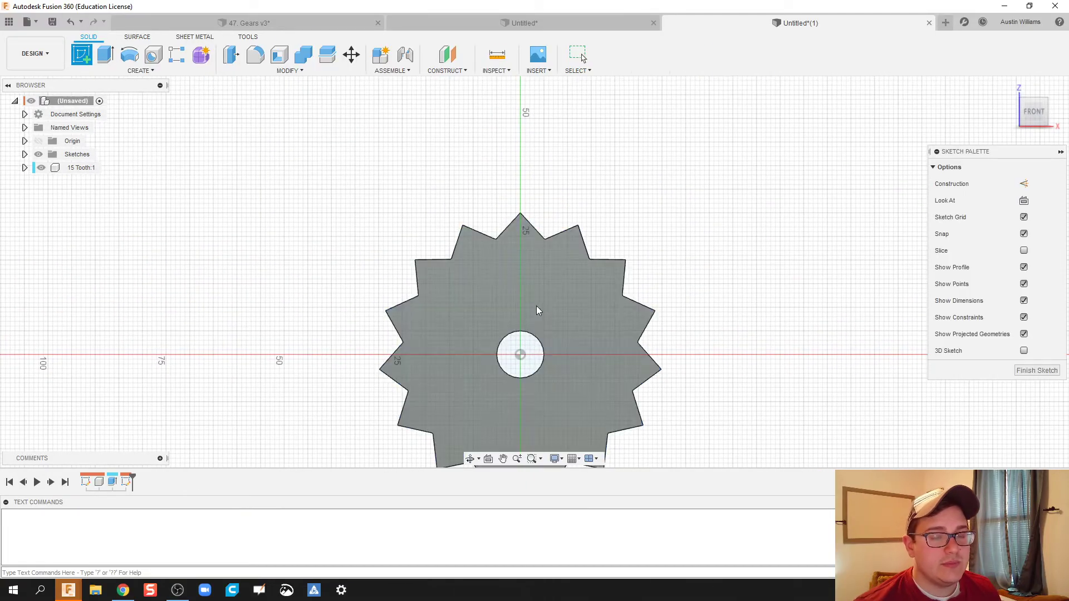
key(p)
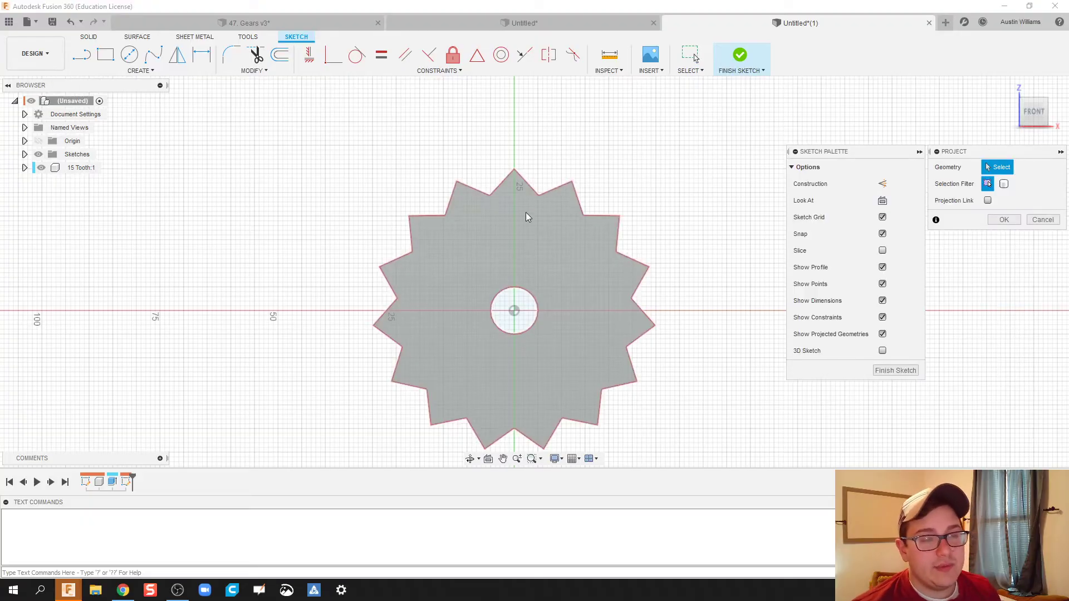
click(501, 183)
click(523, 180)
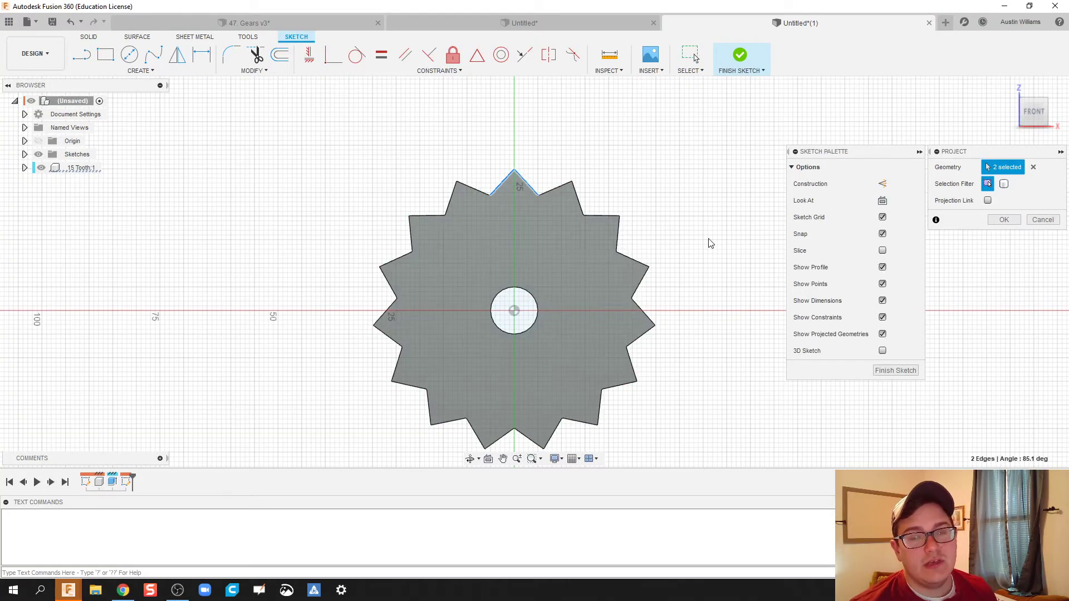
click(988, 201)
click(1000, 220)
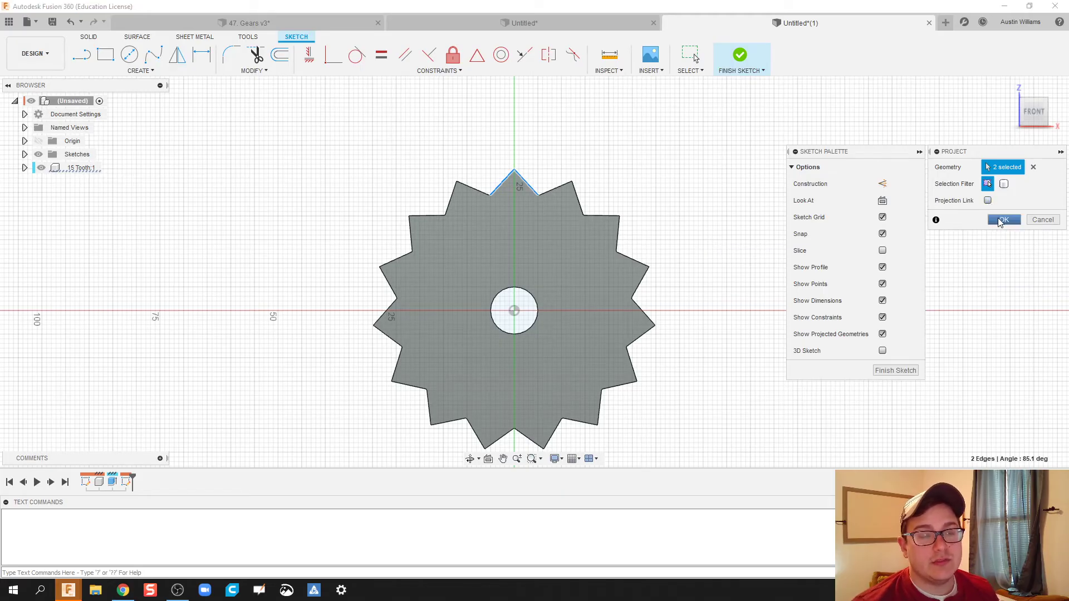
Hide the 15 Tooth:1 gear in the browser.
click(1001, 221)
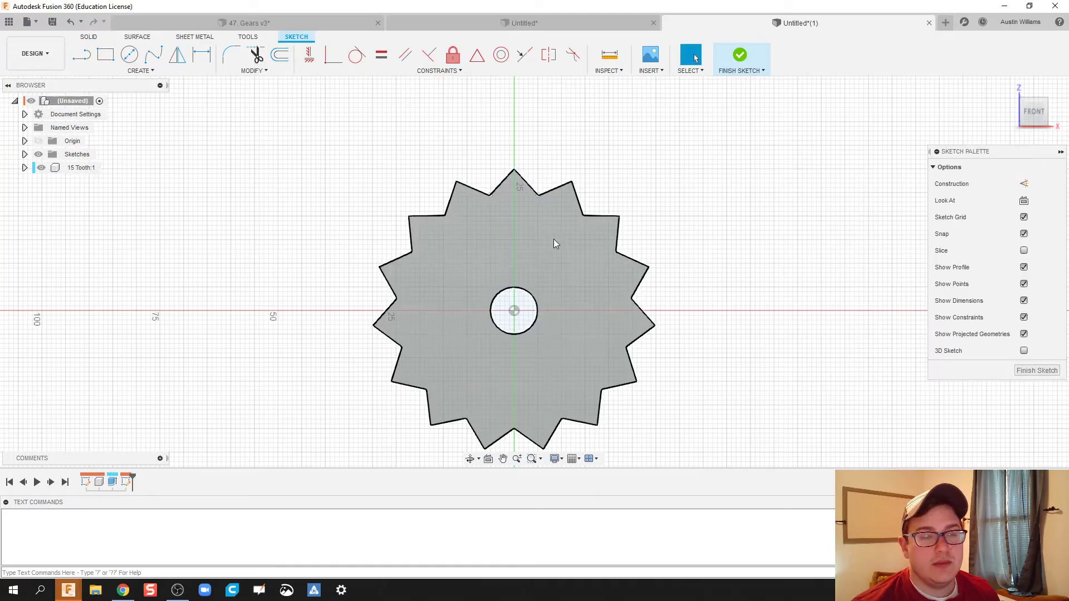
click(466, 287)
click(41, 168)
Draw a 10 mm diameter circle centred on the sketch origin.
scroll(670, 195, up, 3)
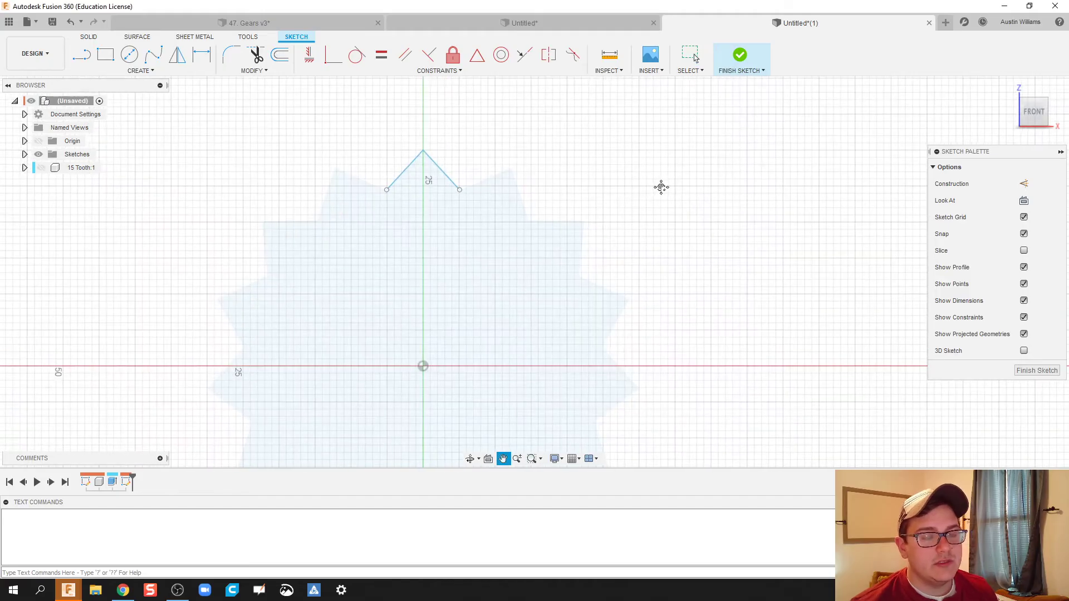
scroll(664, 182, down, 3)
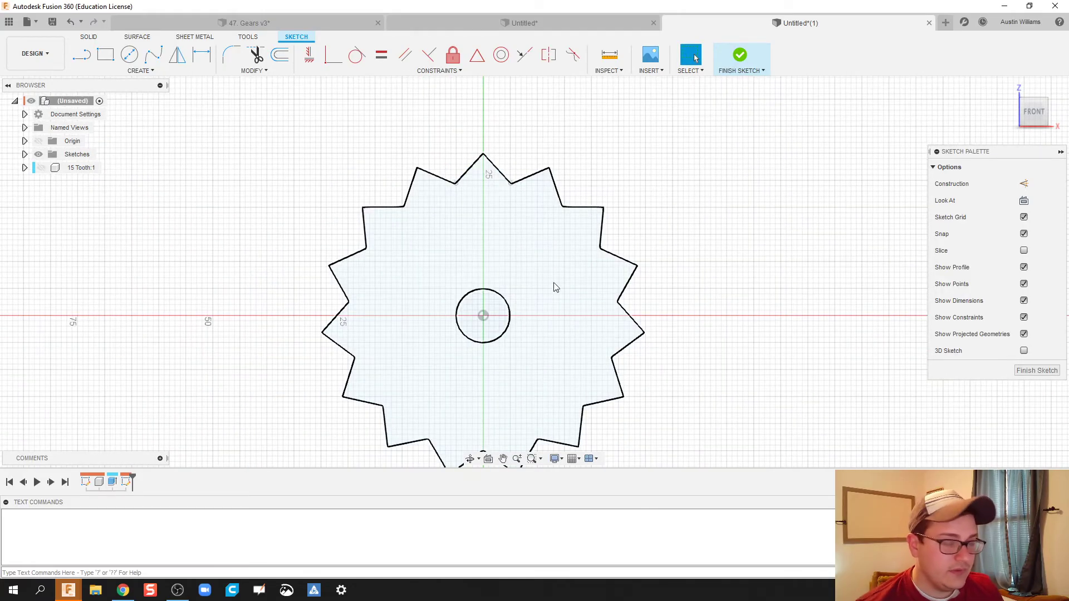
key(c)
click(483, 316)
middle_drag(680, 351, 656, 317)
text(10)
key(Return)
key(Escape)
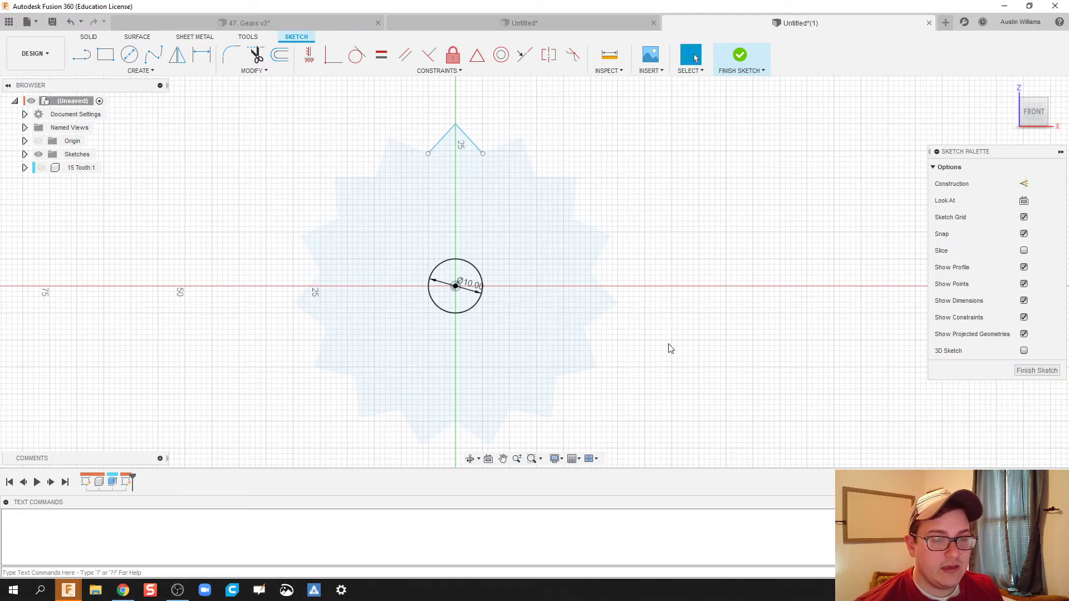
Draw a 100 mm diameter circle centred on the sketch origin.
key(c)
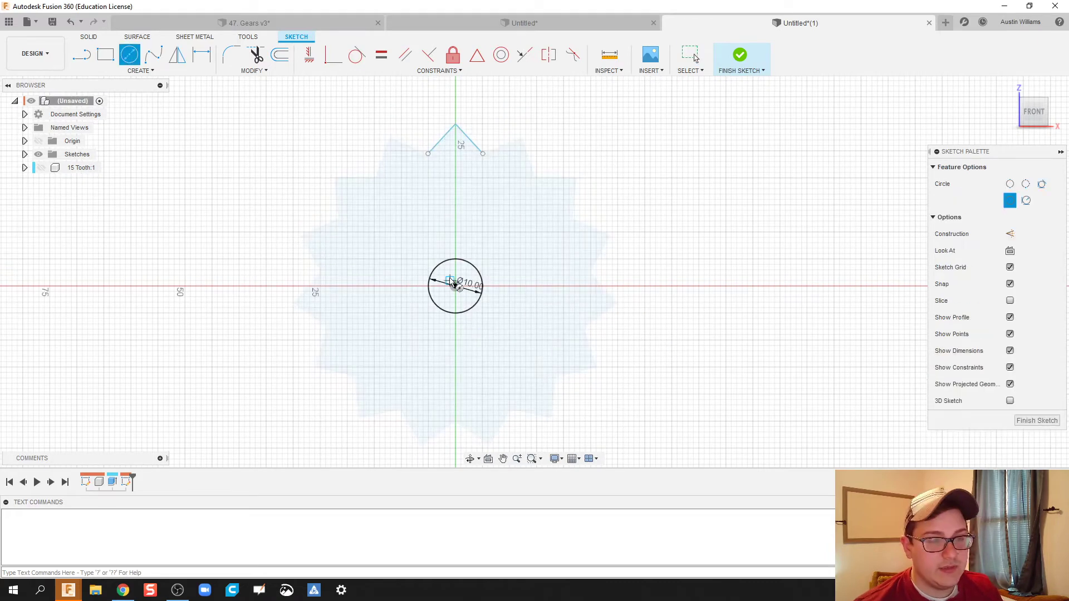
click(455, 286)
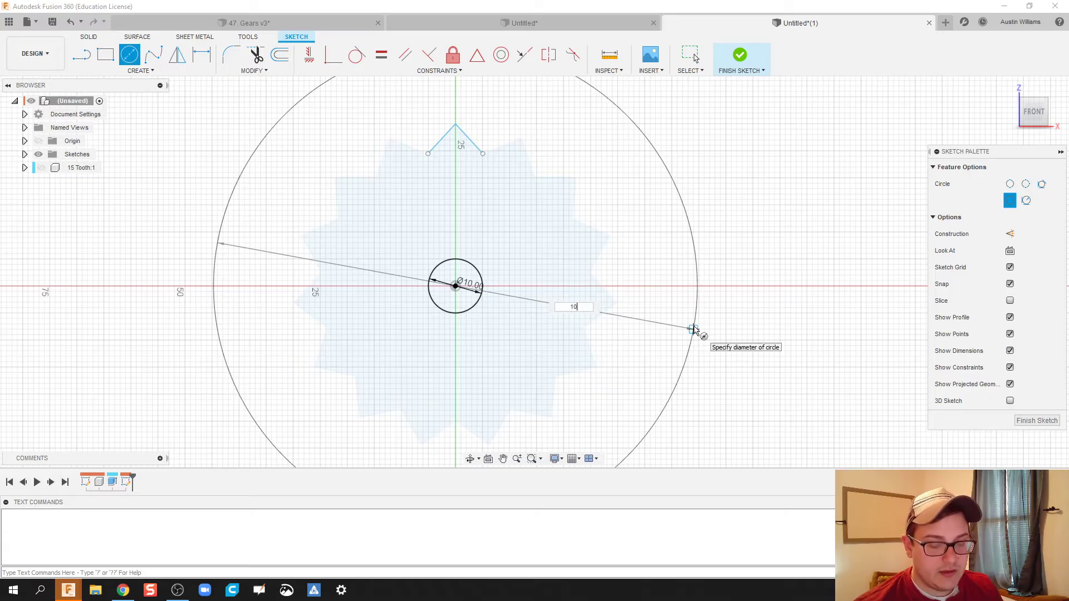
text(100)
key(Return)
key(Escape)
scroll(692, 329, down, 3)
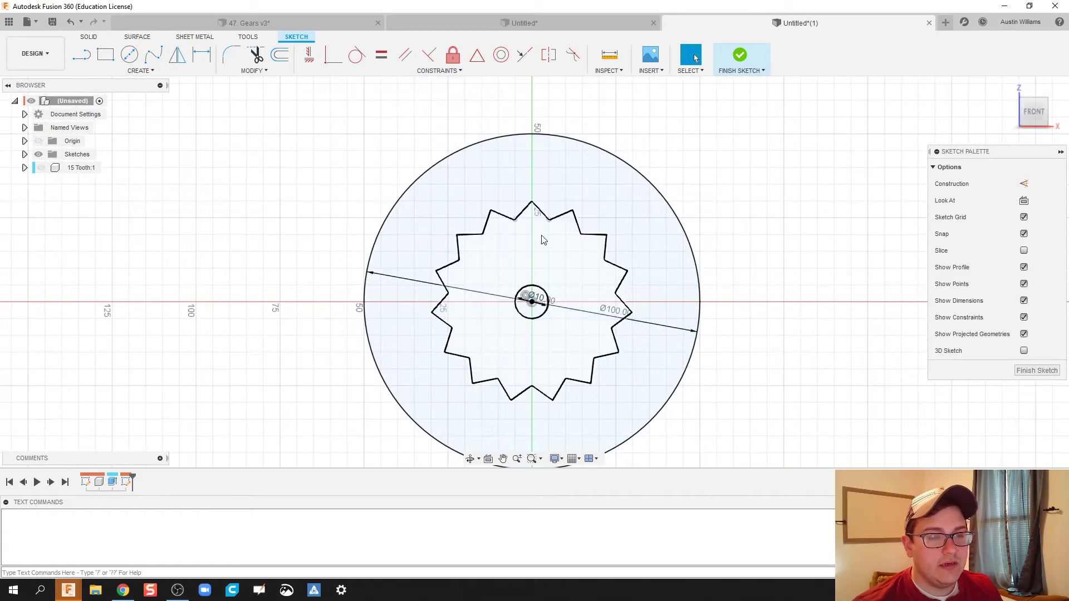
scroll(555, 148, up, 5)
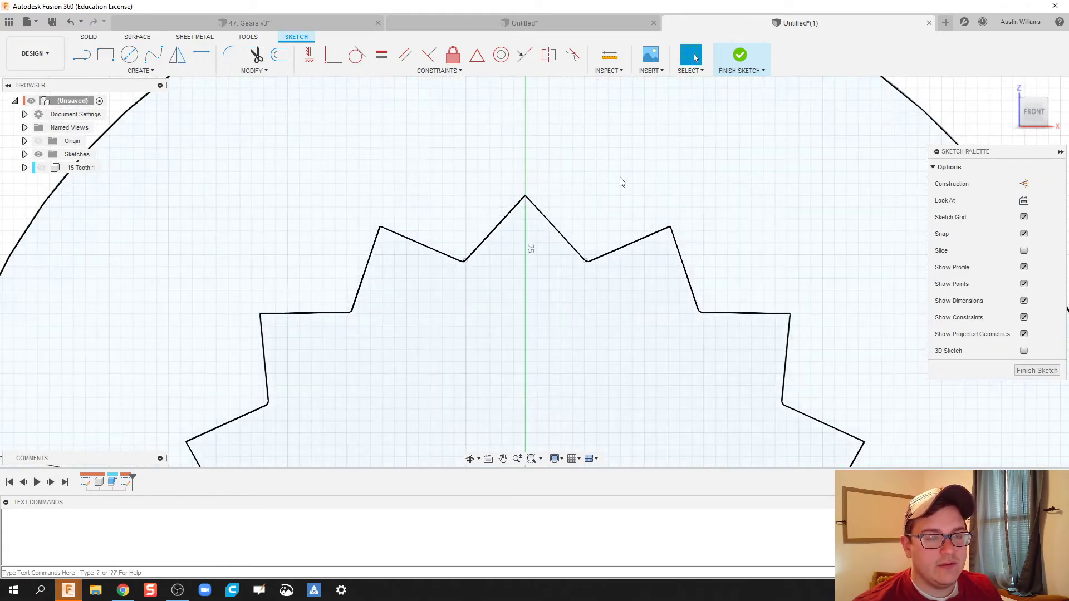
Move both tooth lines 25 mm up in Y so the tooth base meets the 100 mm circle.
key(ctrl+z)
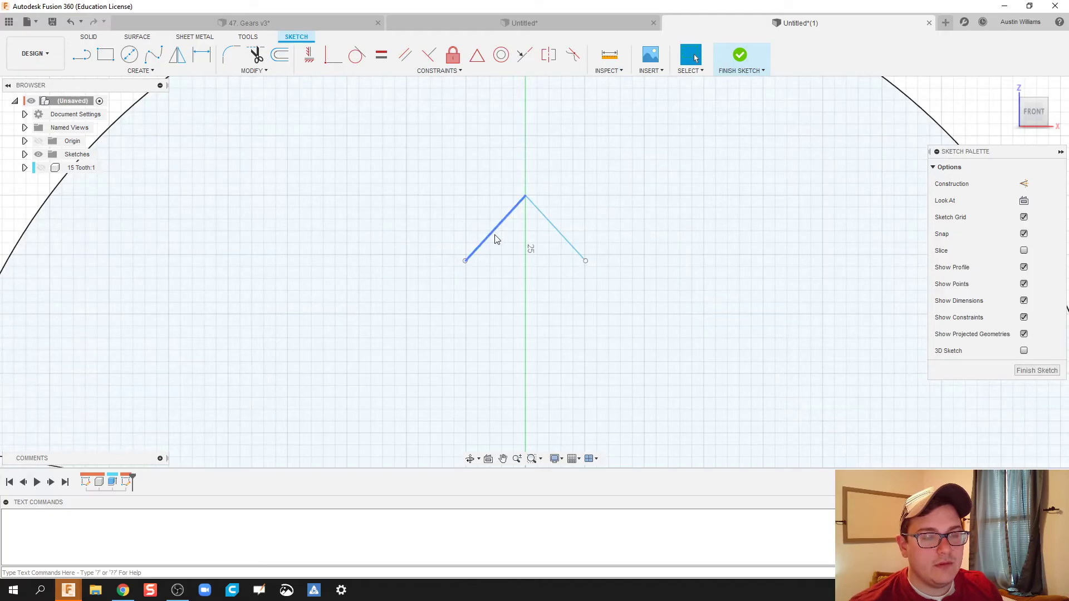
key(ctrl+y)
key(ctrl+z)
key(m)
click(495, 235)
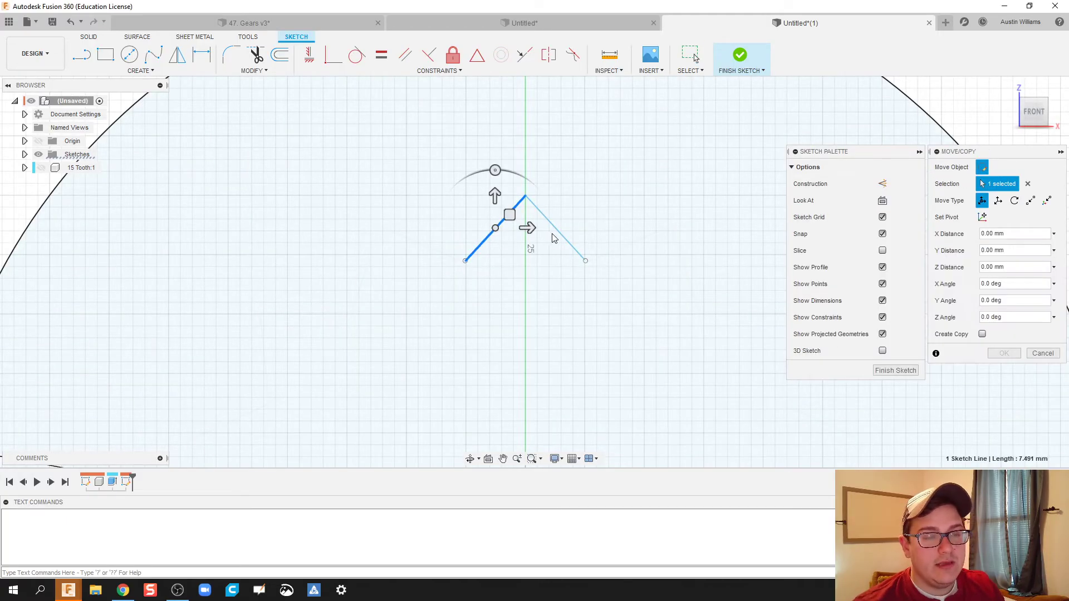
middle_drag(559, 200, 538, 318)
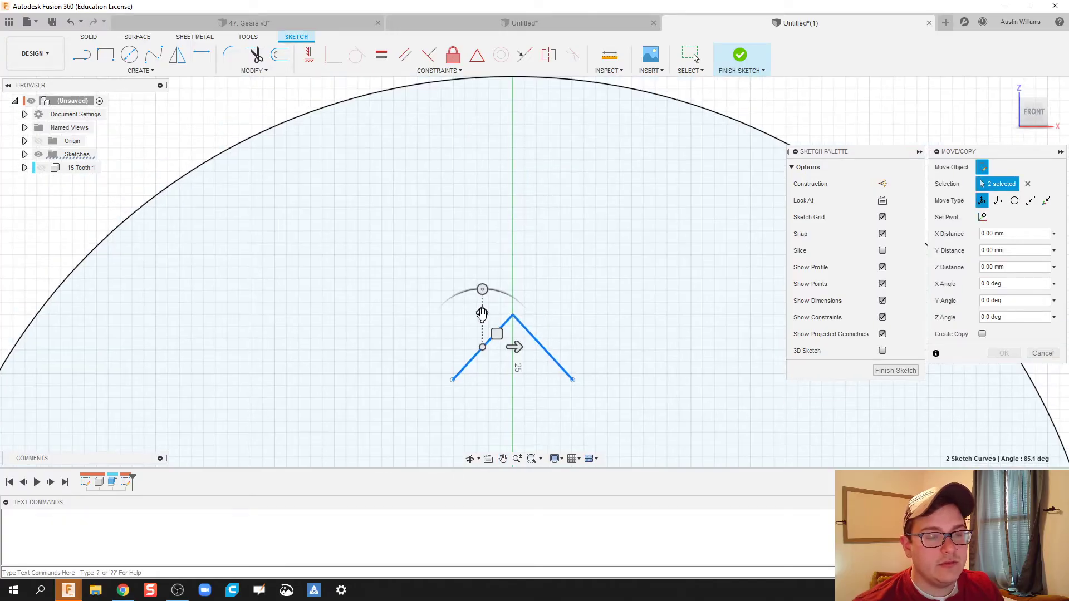
drag(482, 312, 461, 163)
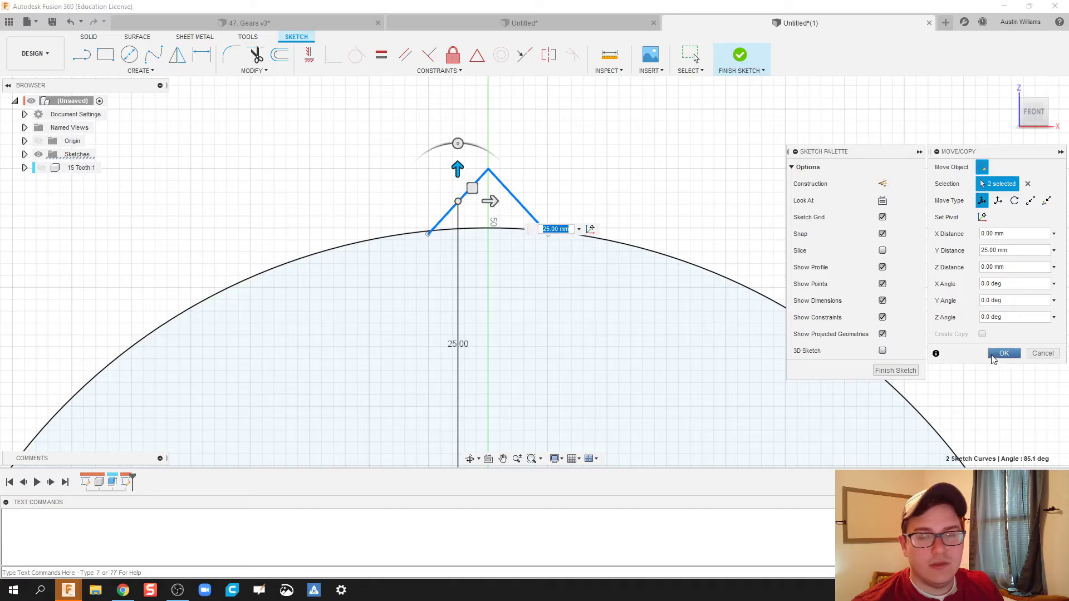
click(1005, 354)
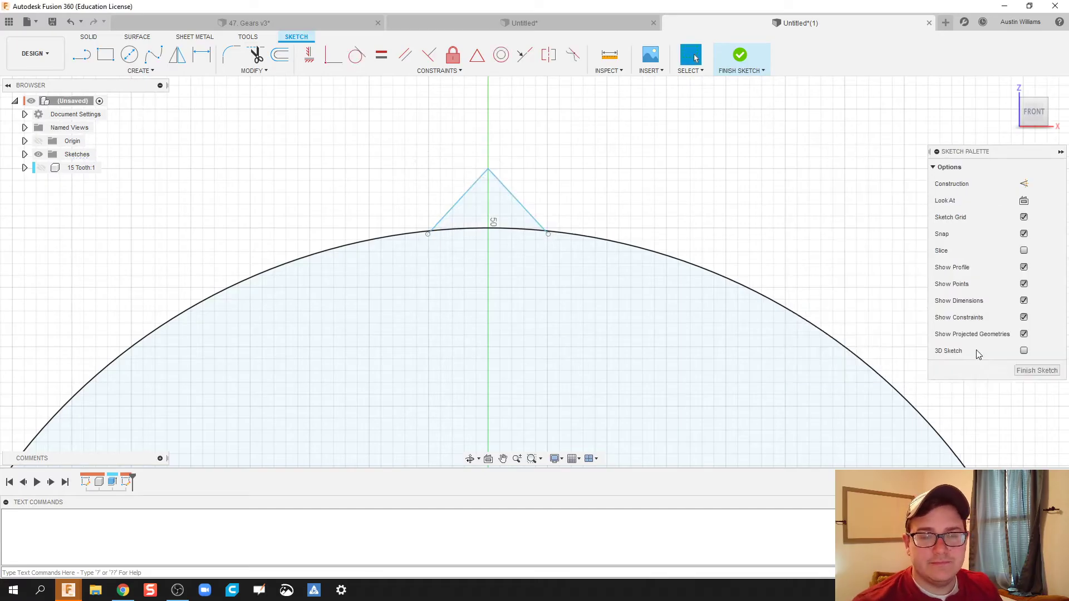
Dimension the left and right tooth edges at 7.491 mm each.
scroll(442, 238, up, 5)
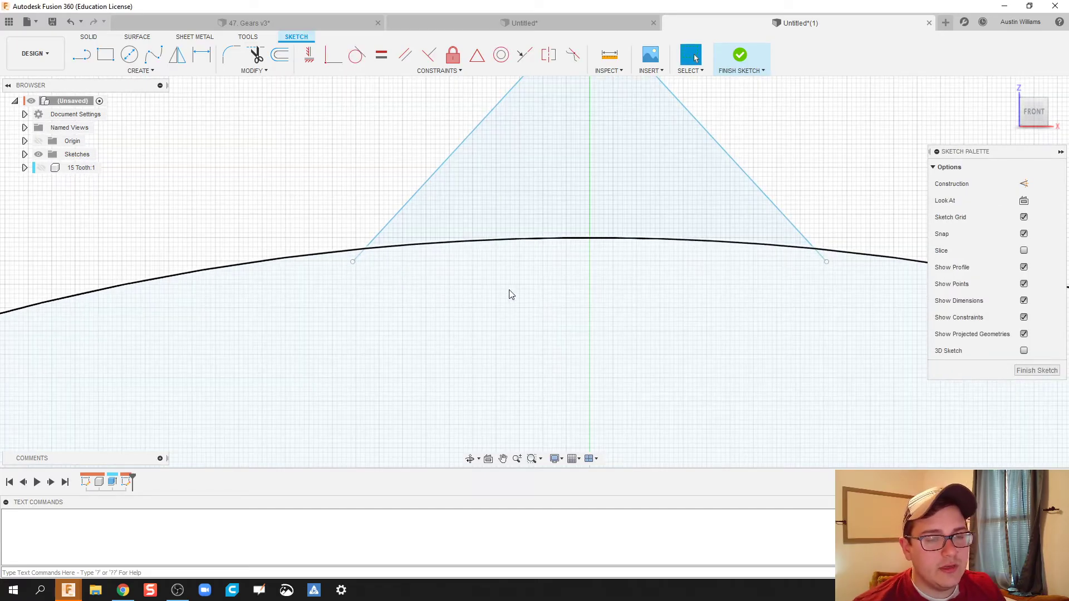
middle_drag(511, 294, 479, 357)
scroll(311, 341, up, 2)
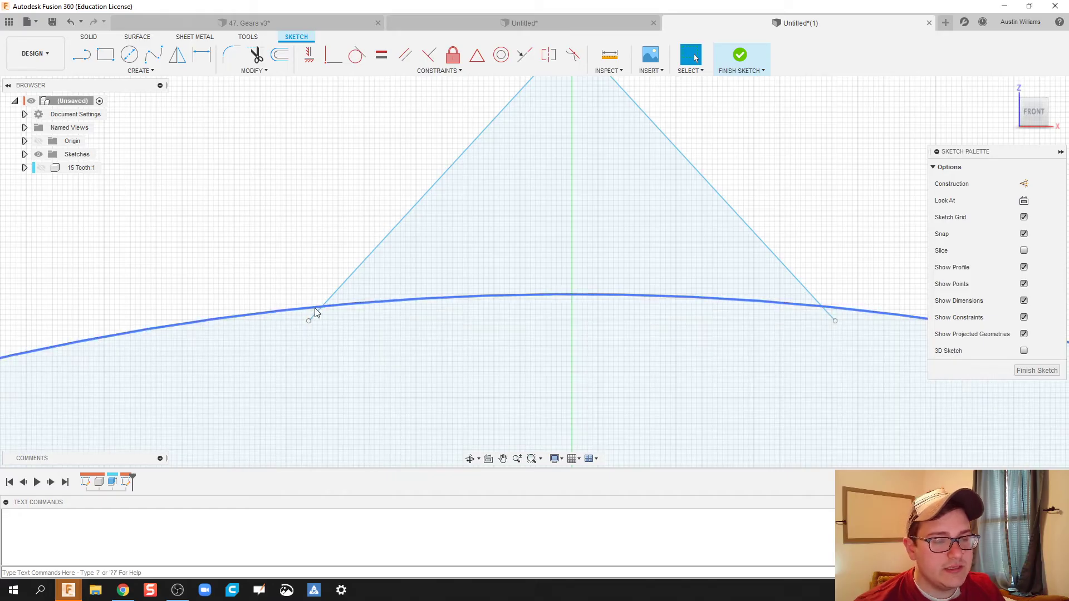
scroll(436, 308, down, 2)
middle_drag(441, 302, 427, 367)
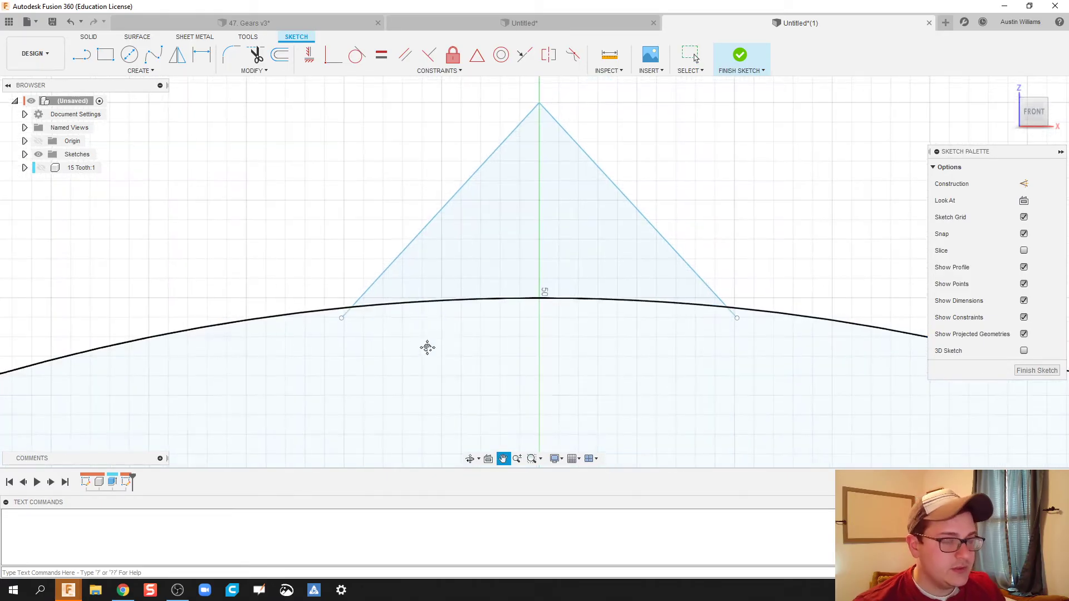
key(d)
click(427, 286)
click(390, 232)
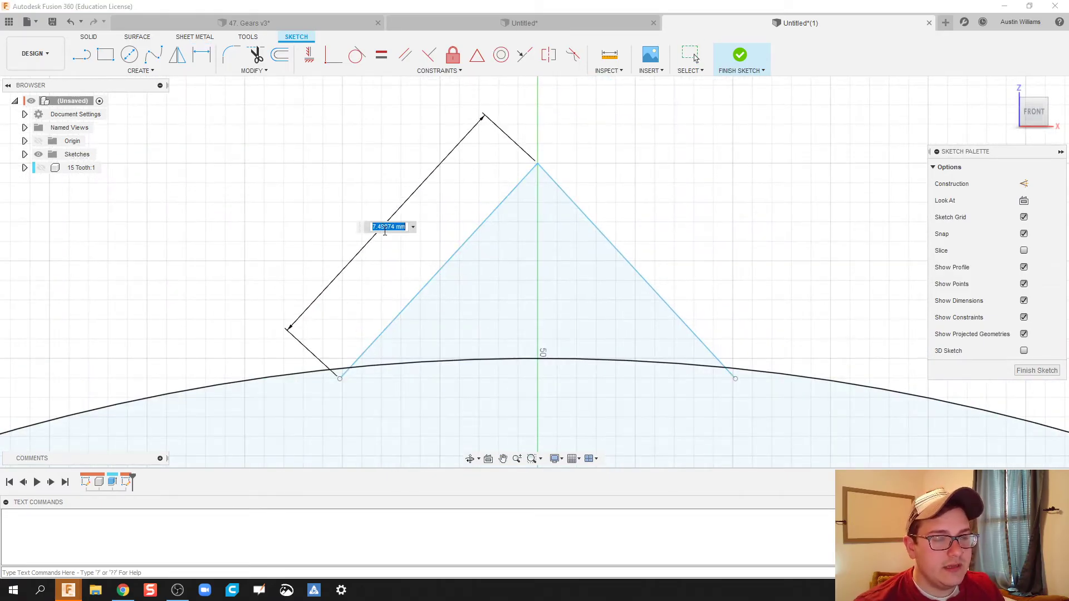
key(Return)
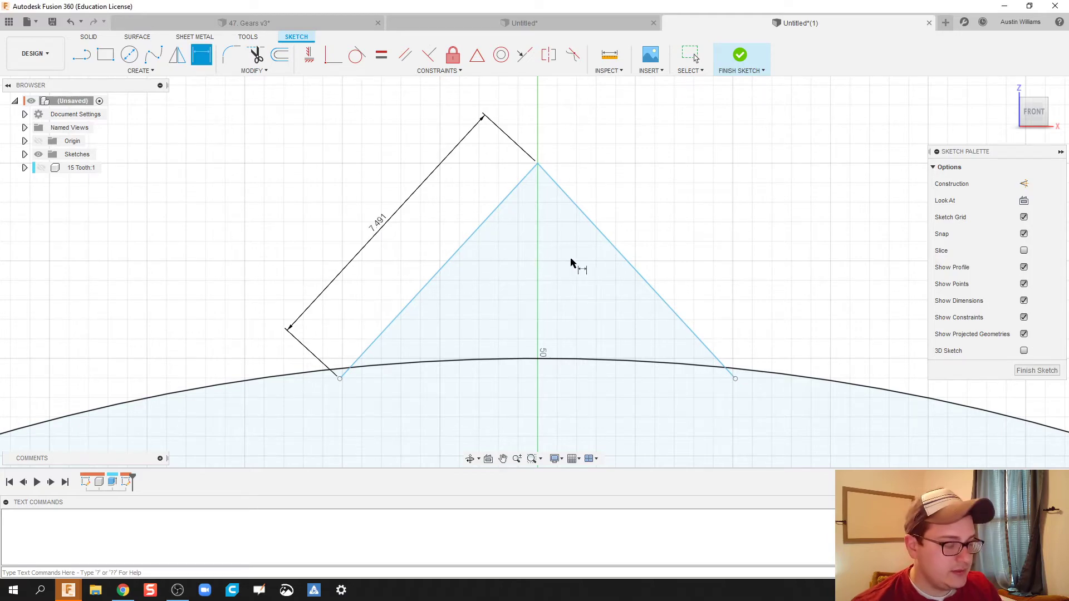
click(619, 254)
click(645, 238)
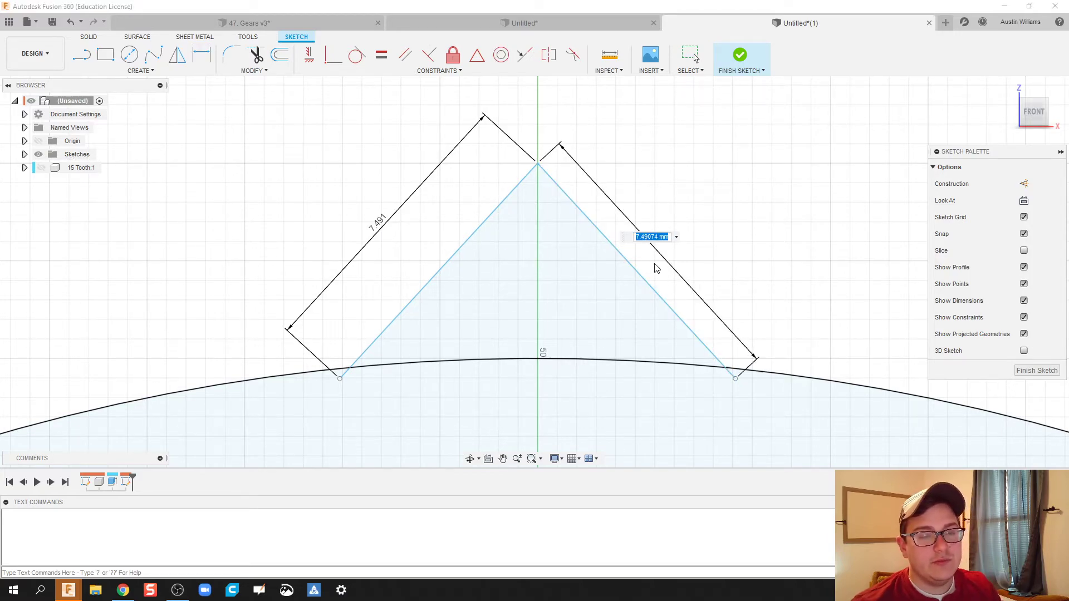
key(Return)
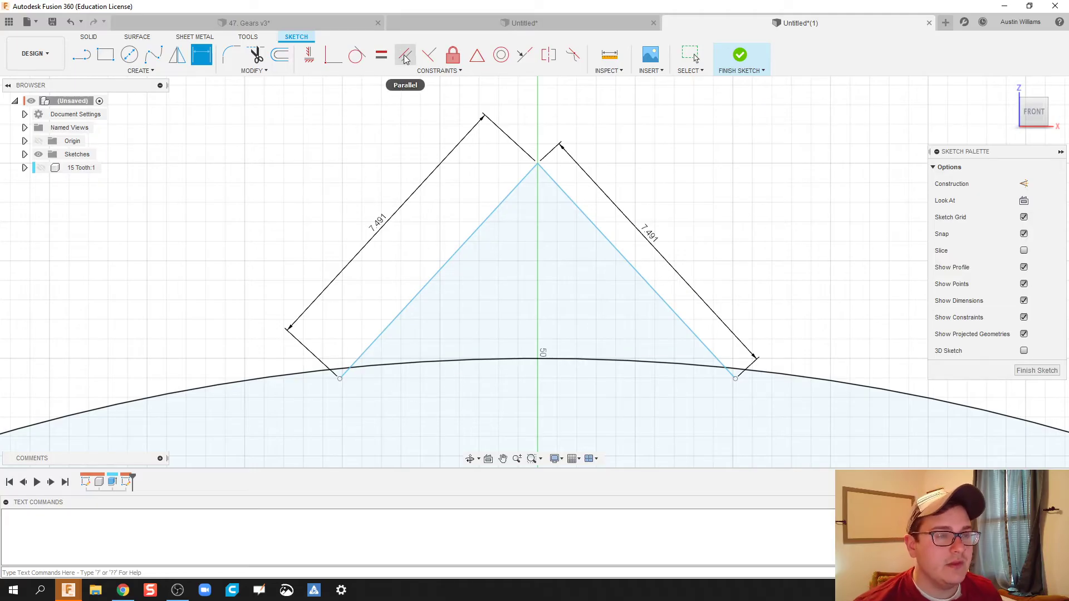
Make both lower tooth-edge endpoints coincident with the 100 mm circle.
click(333, 54)
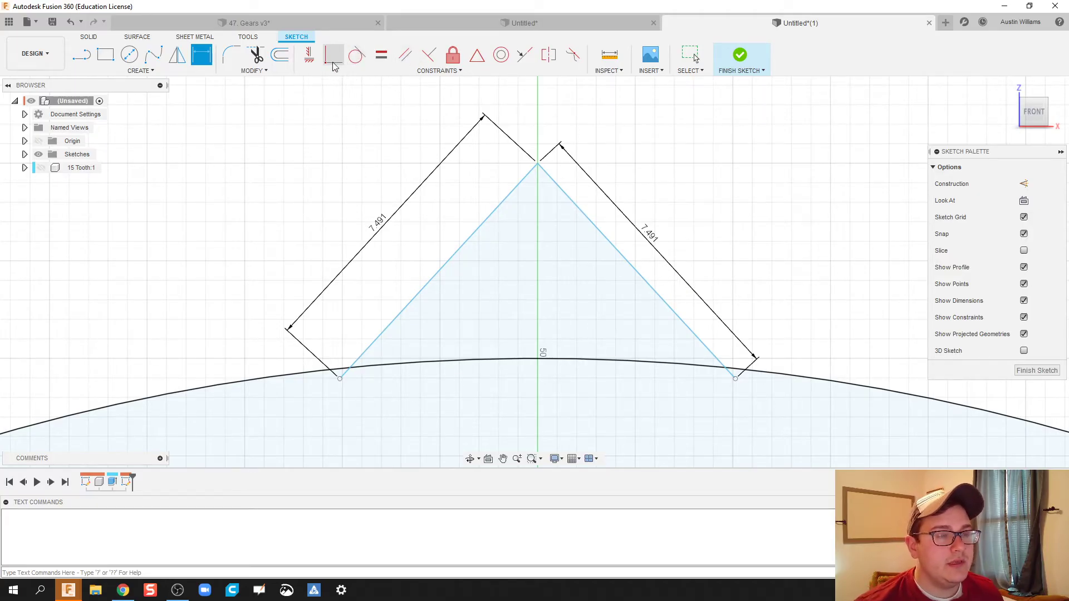
click(340, 380)
click(341, 371)
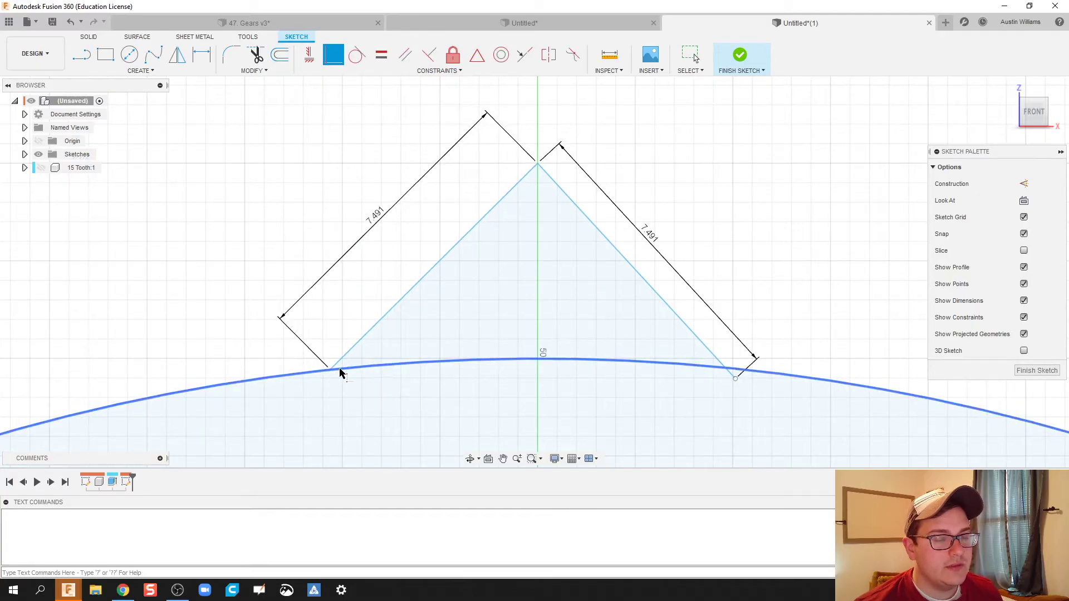
click(735, 380)
click(735, 373)
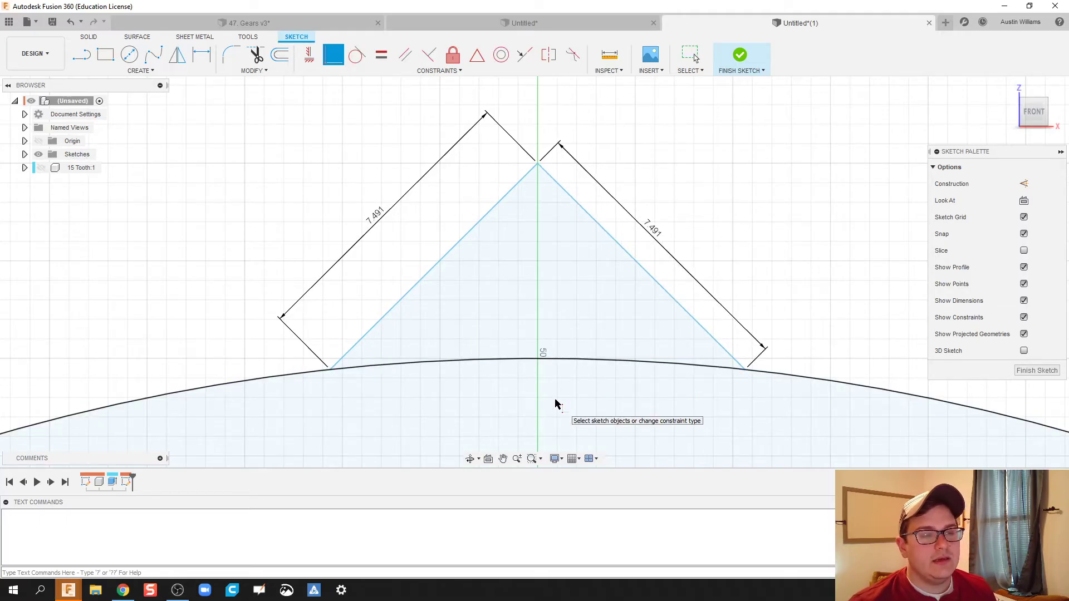
key(Escape)
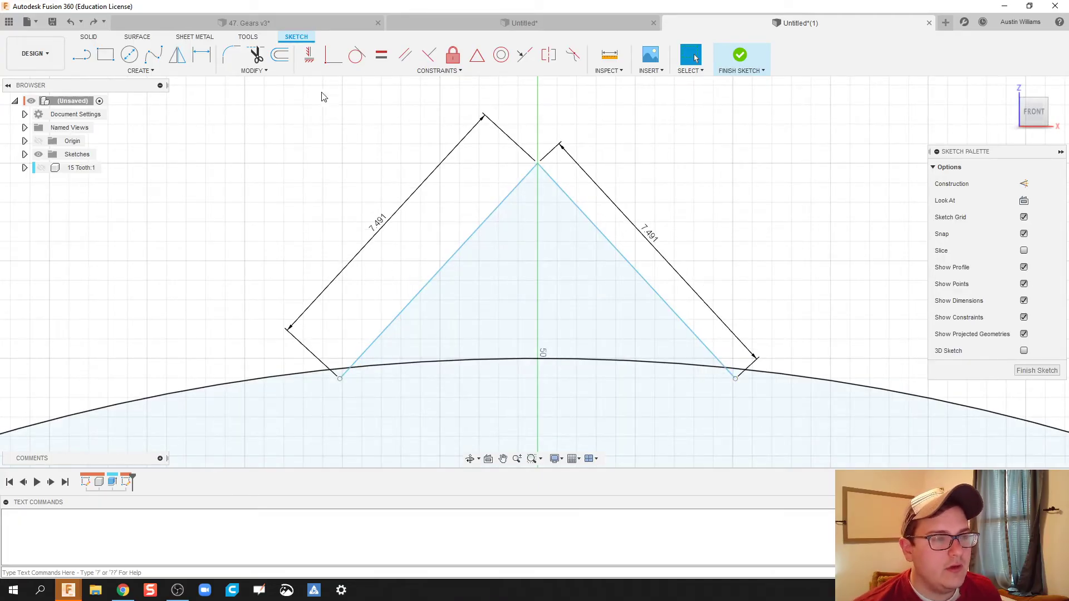
Move both tooth flank lines 0.25 mm upward with Move/Copy.
click(286, 71)
click(262, 165)
click(500, 217)
click(575, 210)
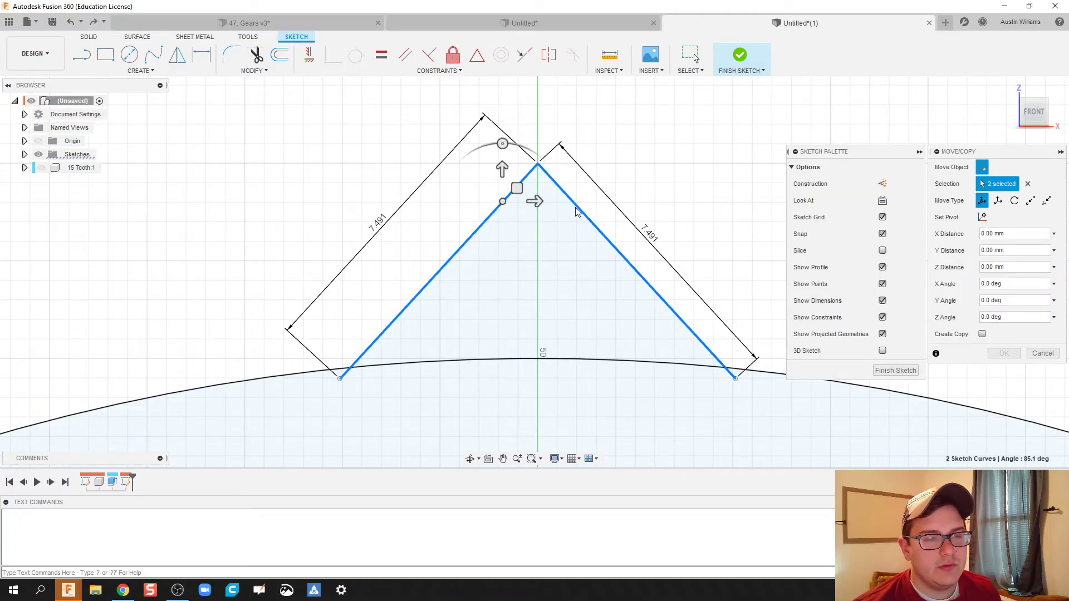
click(502, 168)
drag(503, 162, 503, 156)
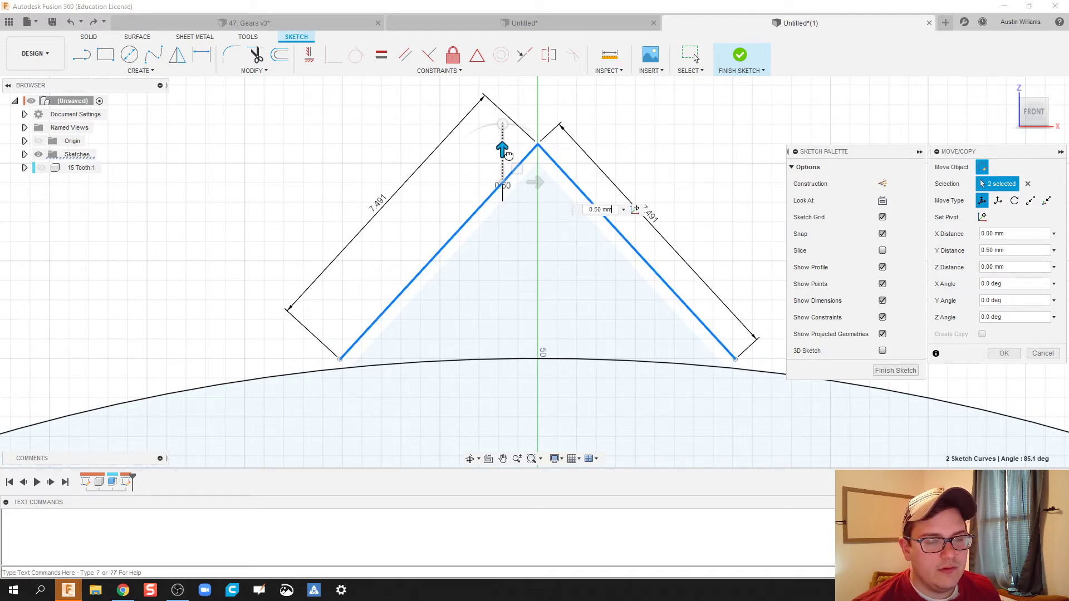
drag(508, 161, 504, 149)
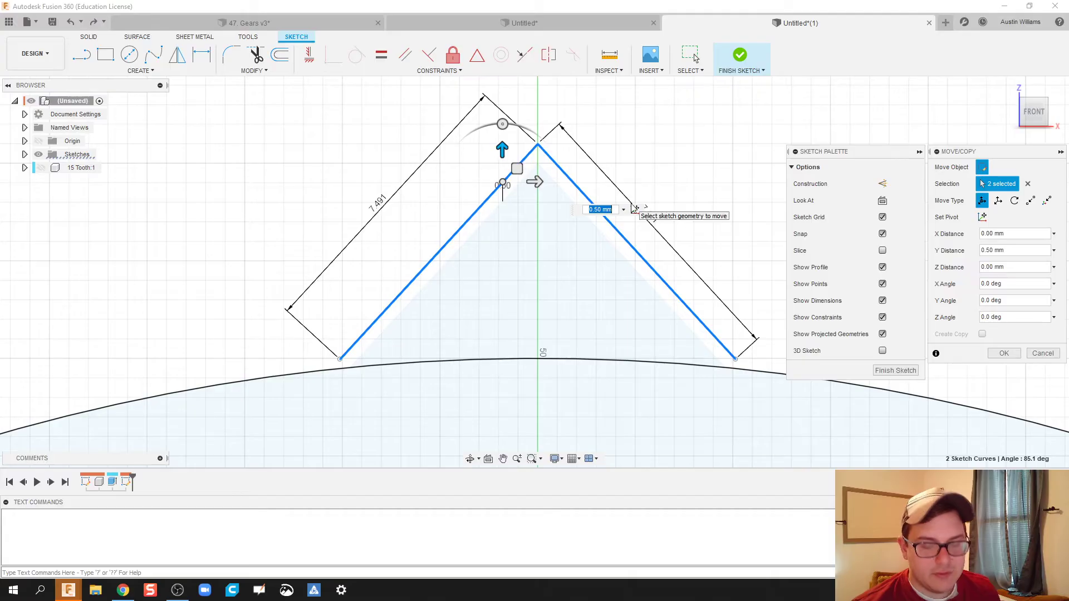
text(0.25)
key(Return)
Finish the tooth sketch and frame the whole tooth in view.
scroll(779, 390, up, 5)
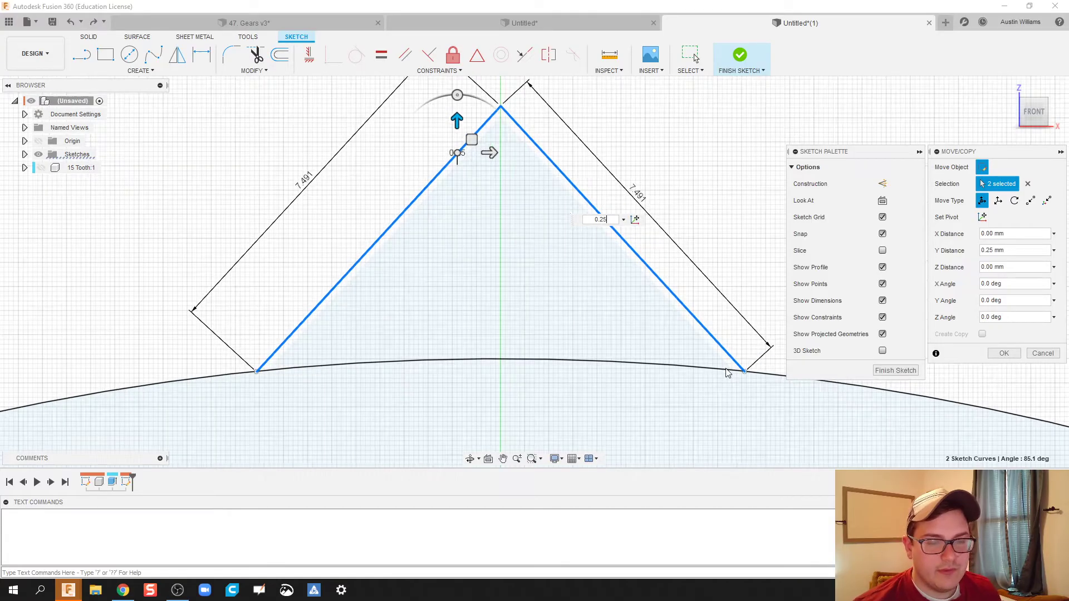
click(895, 371)
scroll(384, 415, down, 3)
middle_drag(384, 415, 562, 340)
scroll(556, 340, down, 3)
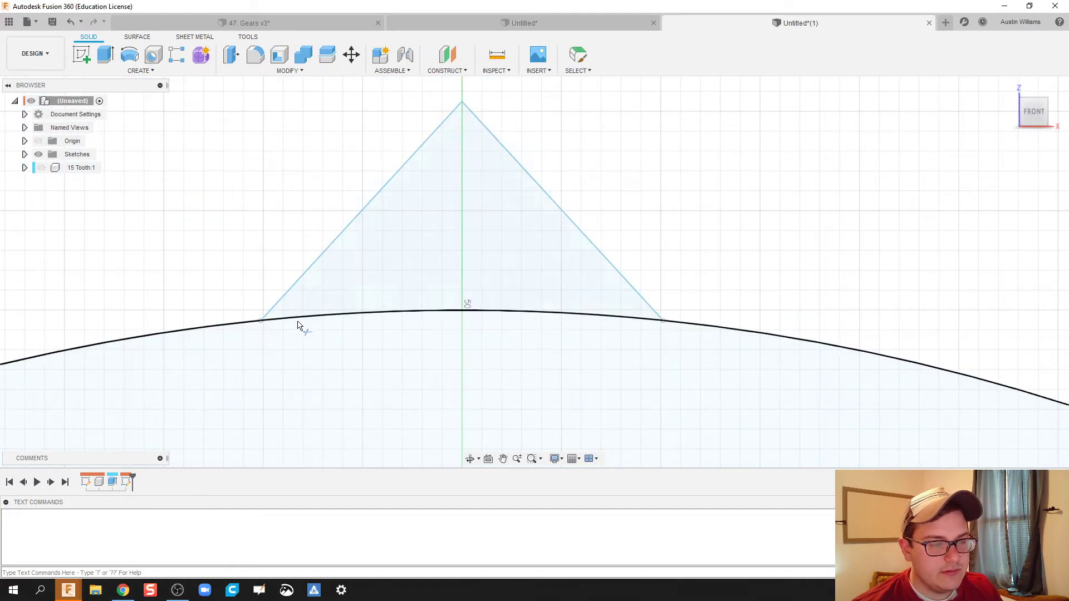
Pan and zoom around the tooth and the 100 mm circle's base arc.
scroll(299, 326, up, 5)
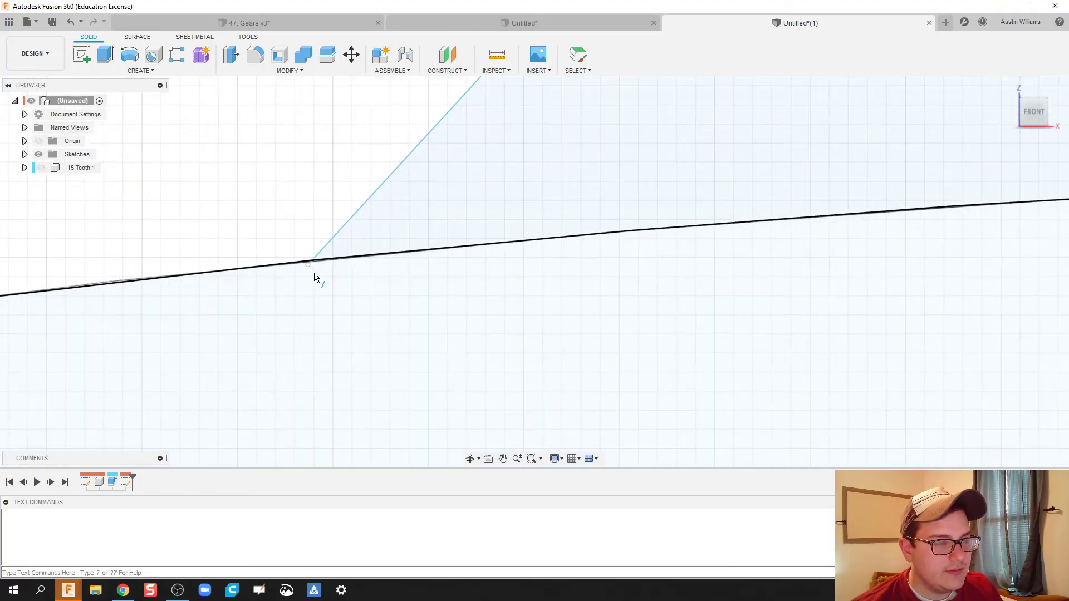
scroll(626, 298, down, 1)
scroll(735, 255, down, 2)
middle_drag(766, 304, 712, 317)
scroll(394, 291, up, 2)
scroll(863, 329, down, 2)
scroll(862, 329, down, 8)
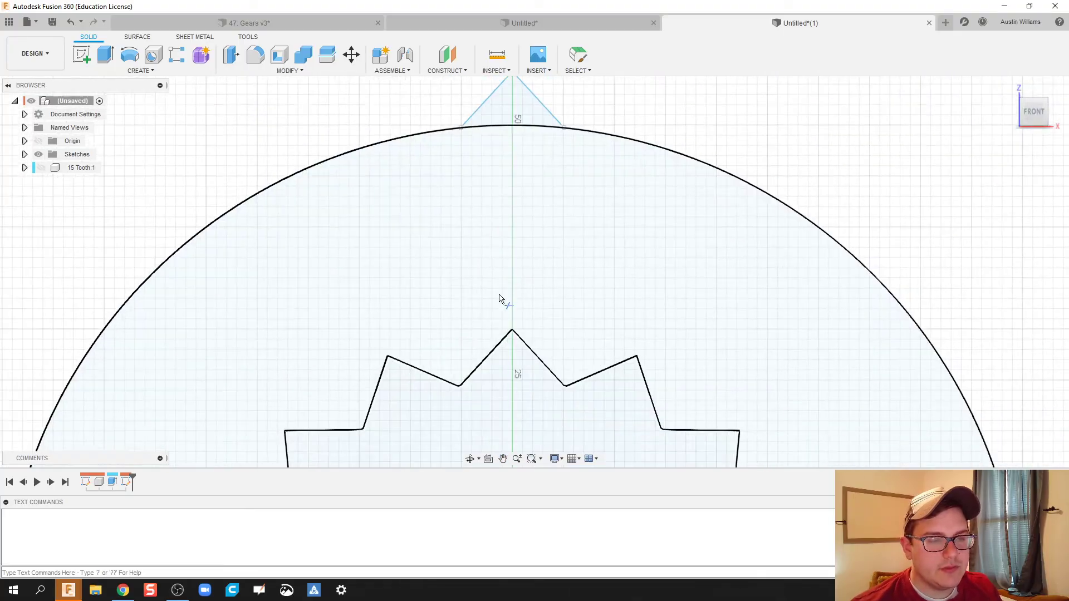
scroll(500, 300, down, 6)
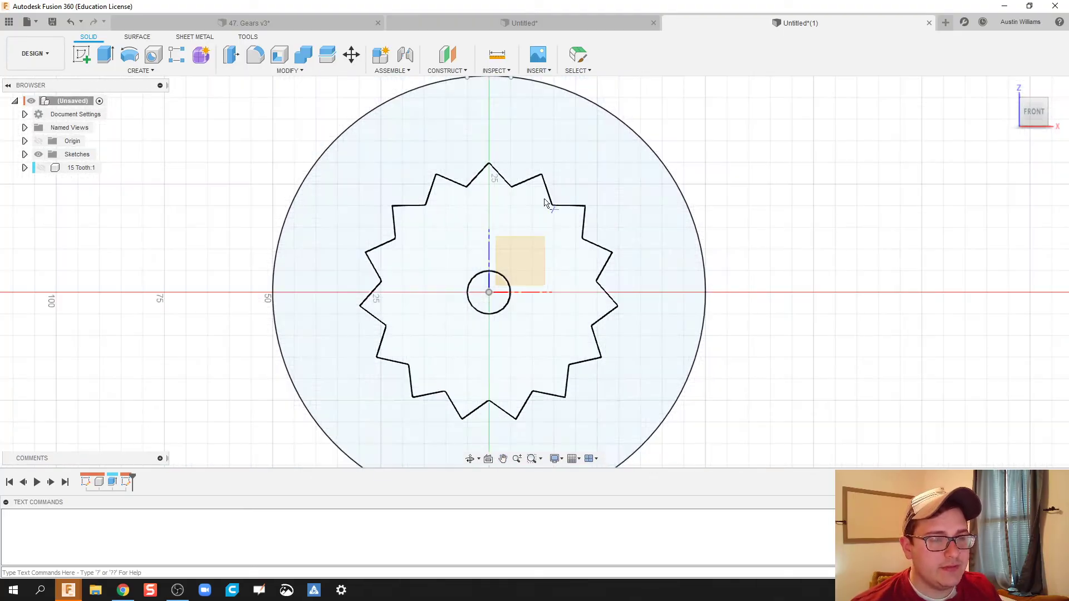
middle_drag(545, 184, 557, 409)
scroll(487, 324, up, 6)
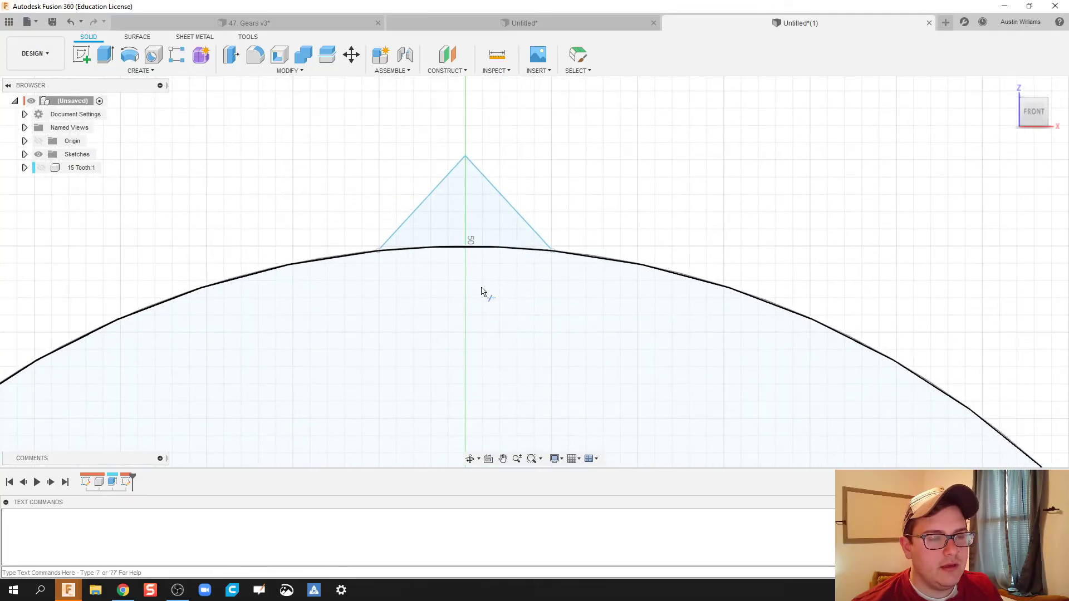
click(135, 71)
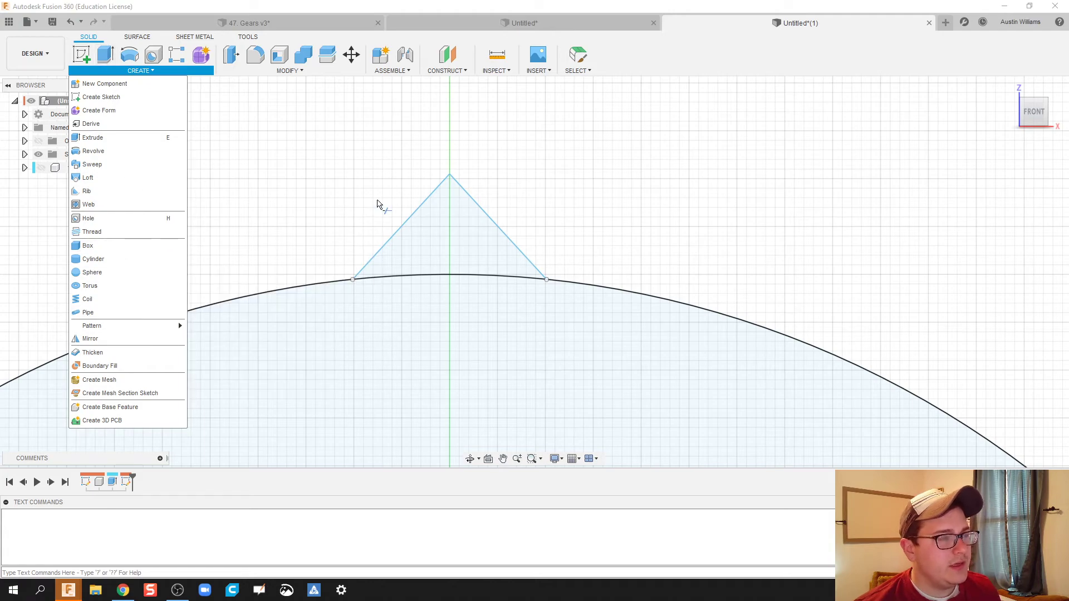
click(65, 199)
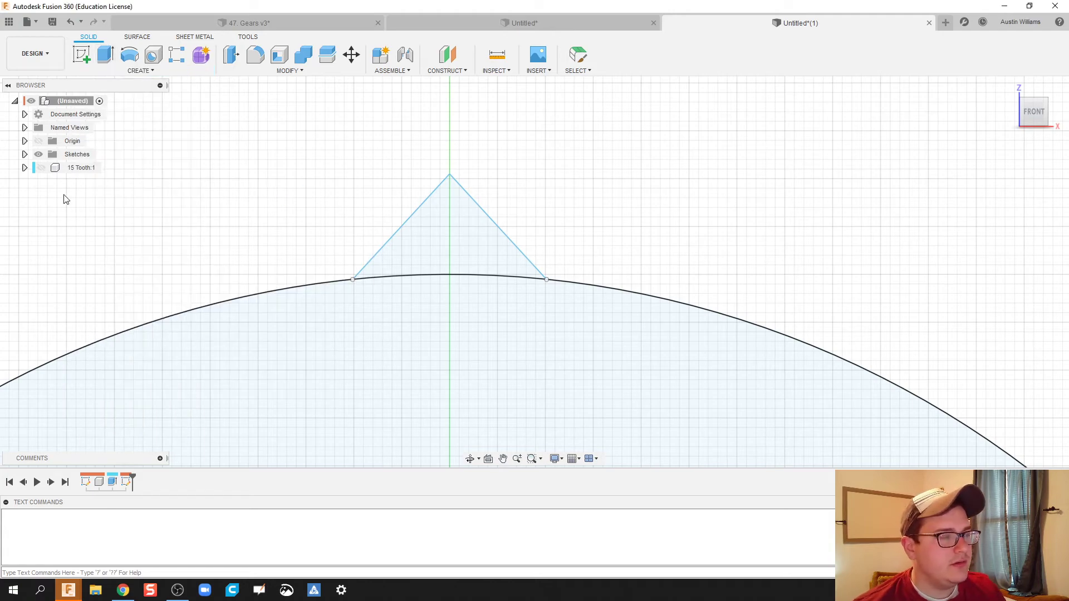
Edit Sketch2 and trim the circle arc between the tooth's two base points.
click(25, 155)
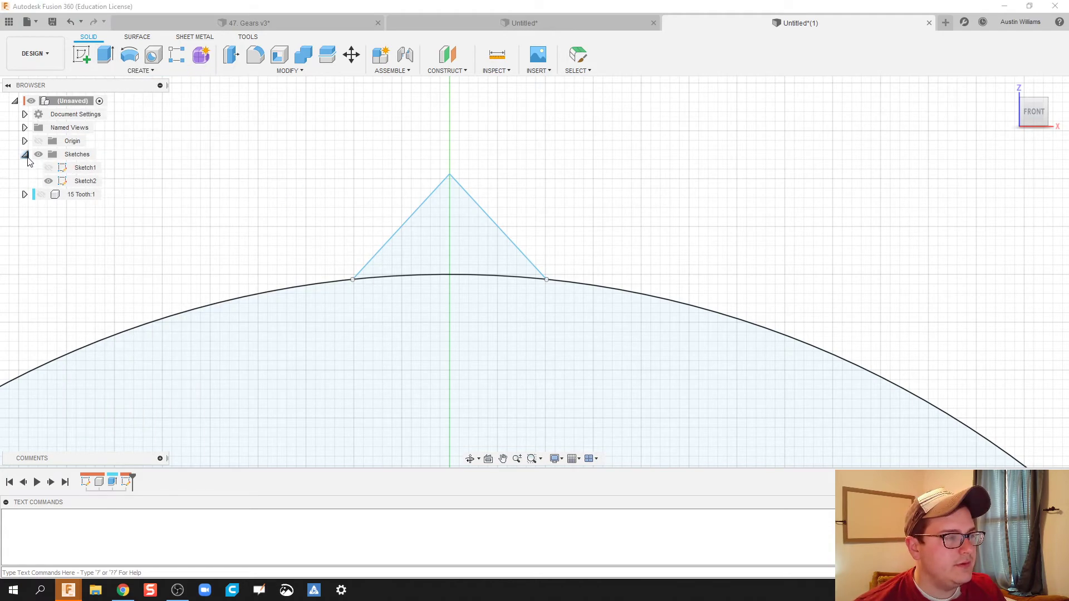
click(48, 180)
scroll(461, 203, up, 10)
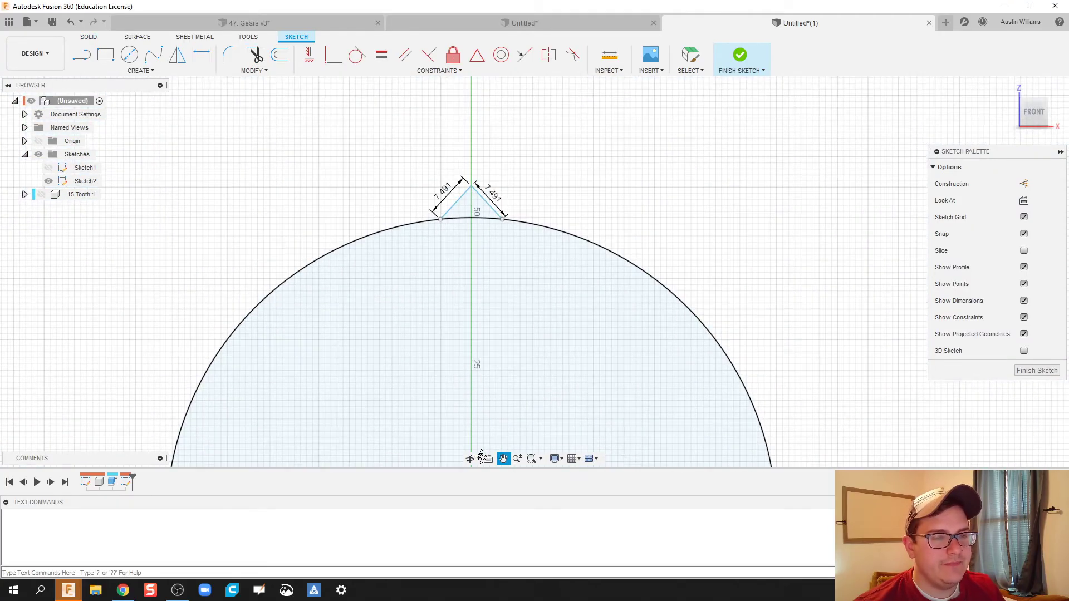
scroll(446, 219, up, 5)
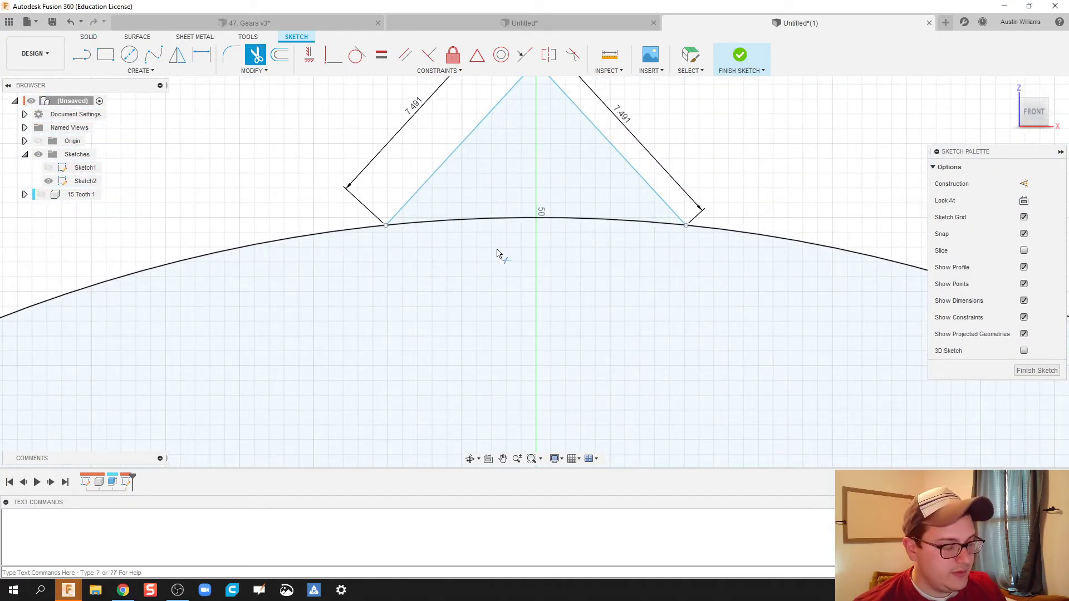
click(519, 223)
scroll(569, 299, down, 3)
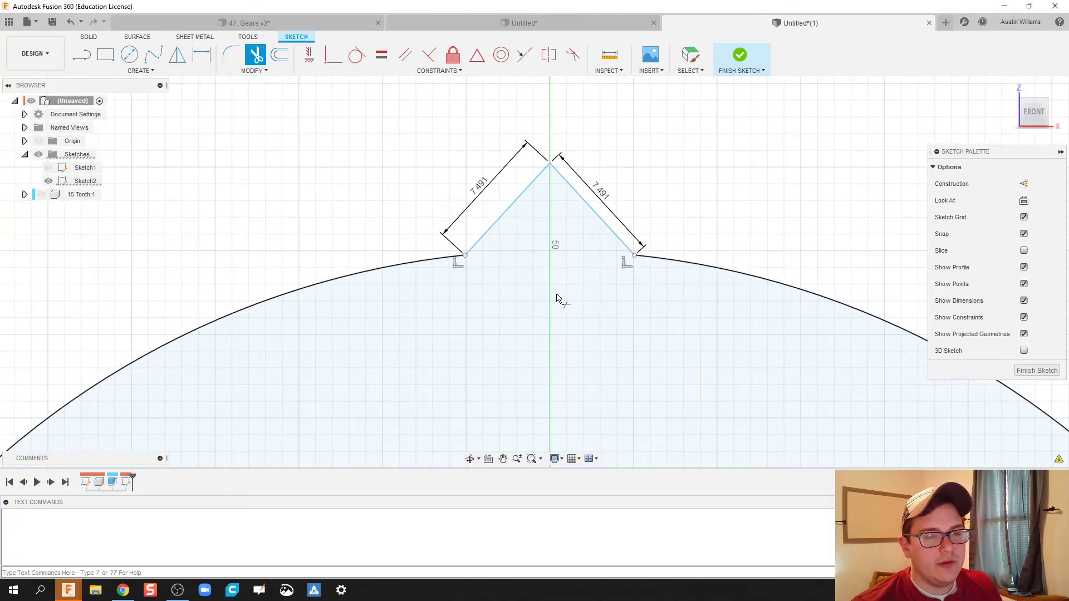
click(140, 71)
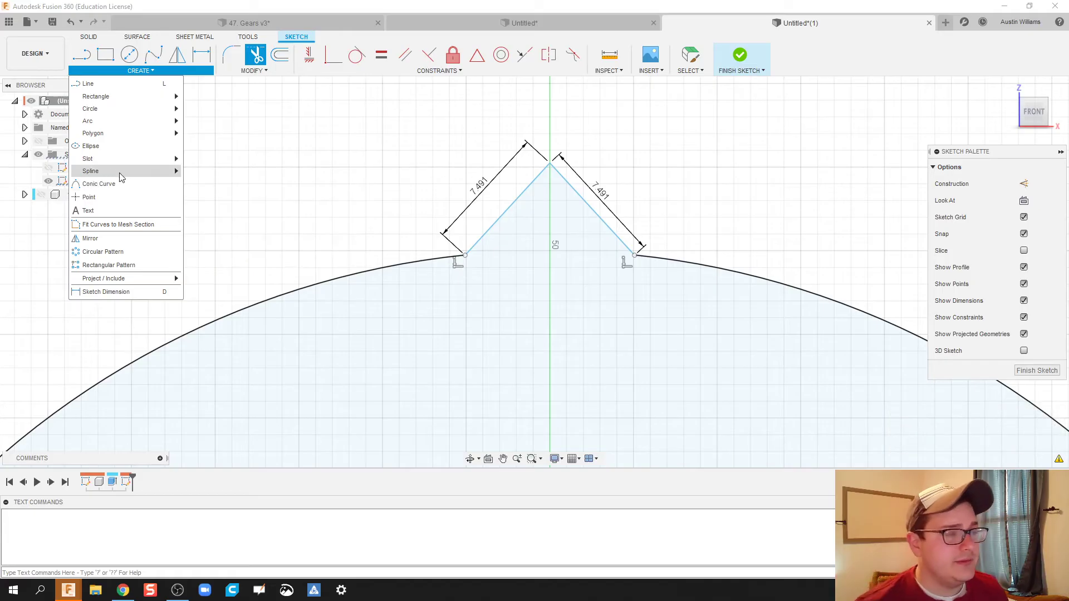
Start a circular pattern of both tooth flanks around the circle's centre point.
click(112, 251)
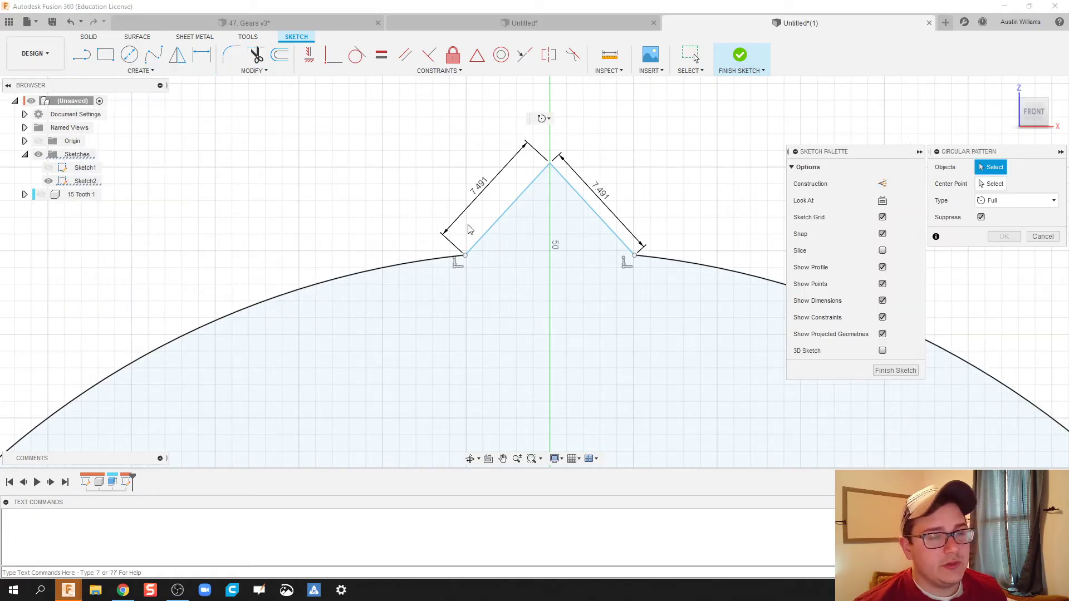
click(502, 216)
click(596, 217)
scroll(613, 358, down, 2)
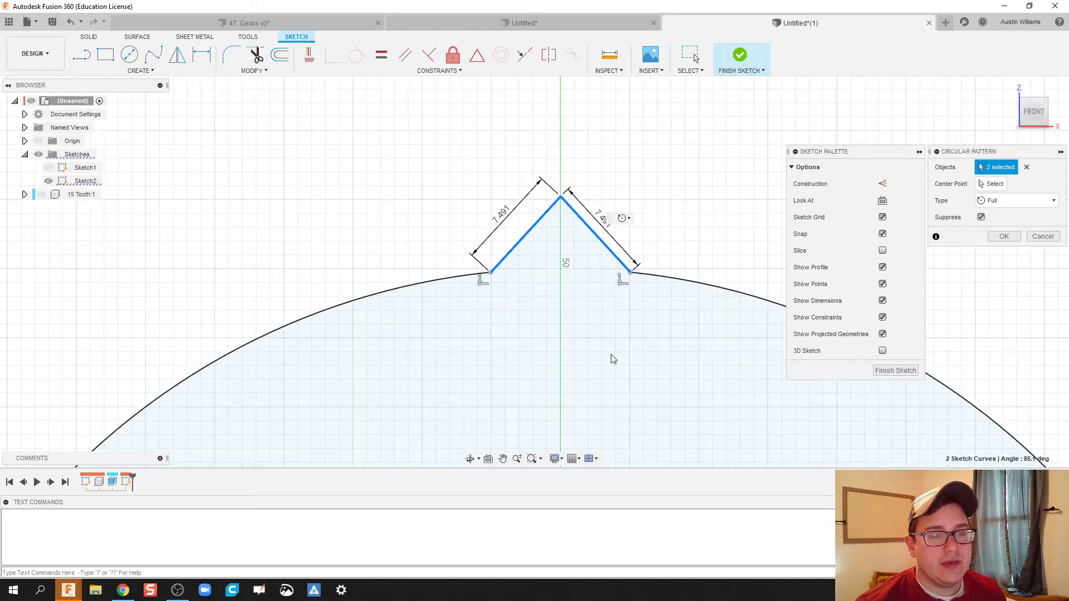
mouse_move(613, 358)
middle_down()
mouse_move(492, 307)
mouse_move(410, 290)
middle_up()
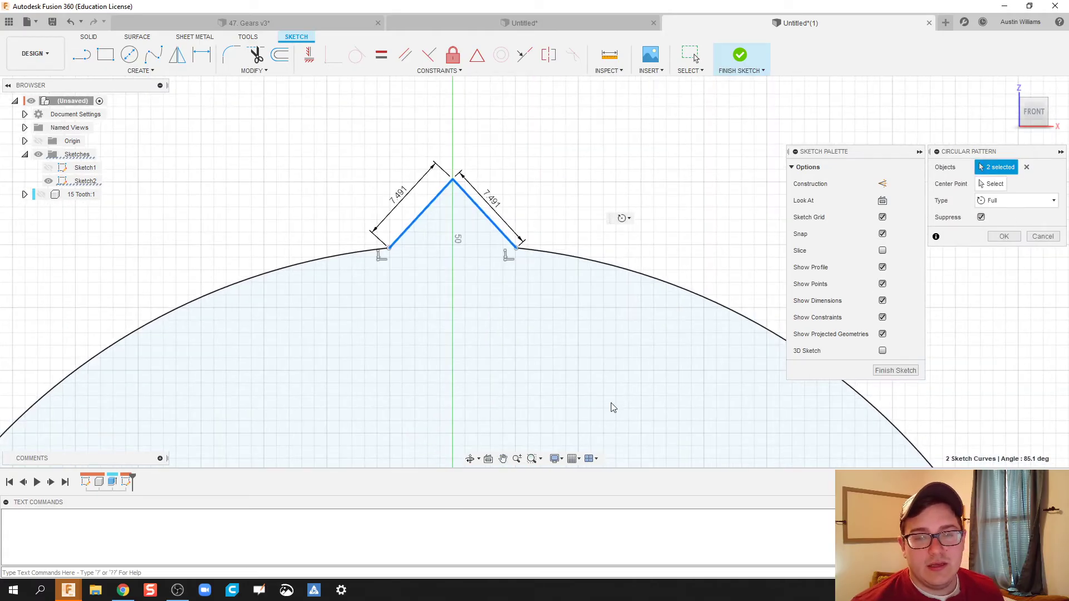
scroll(506, 143, down, 3)
mouse_move(505, 143)
middle_down()
mouse_move(428, 428)
mouse_move(431, 306)
middle_up()
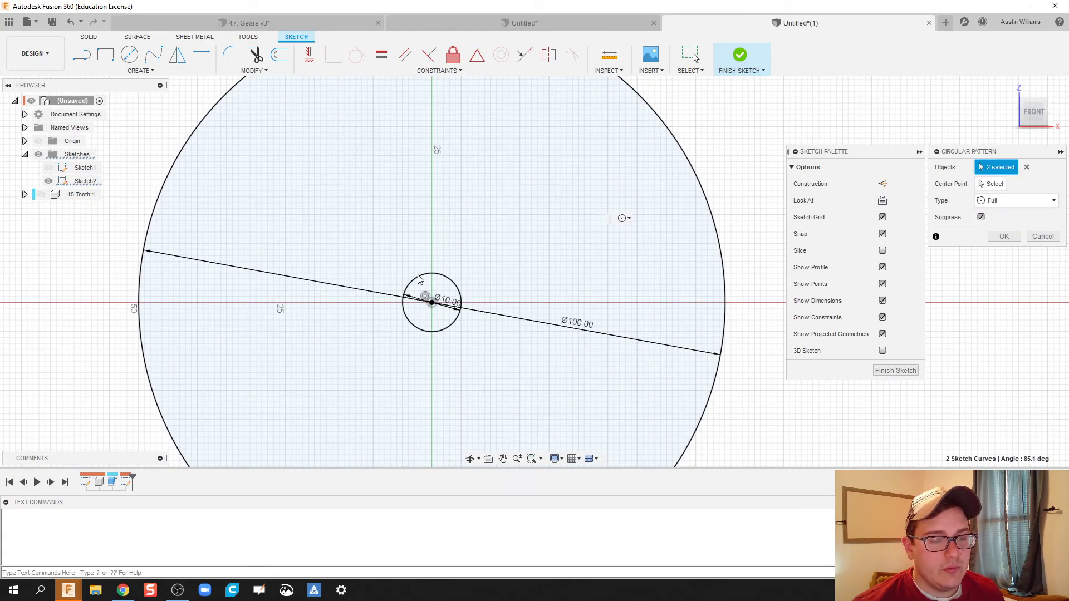
click(434, 303)
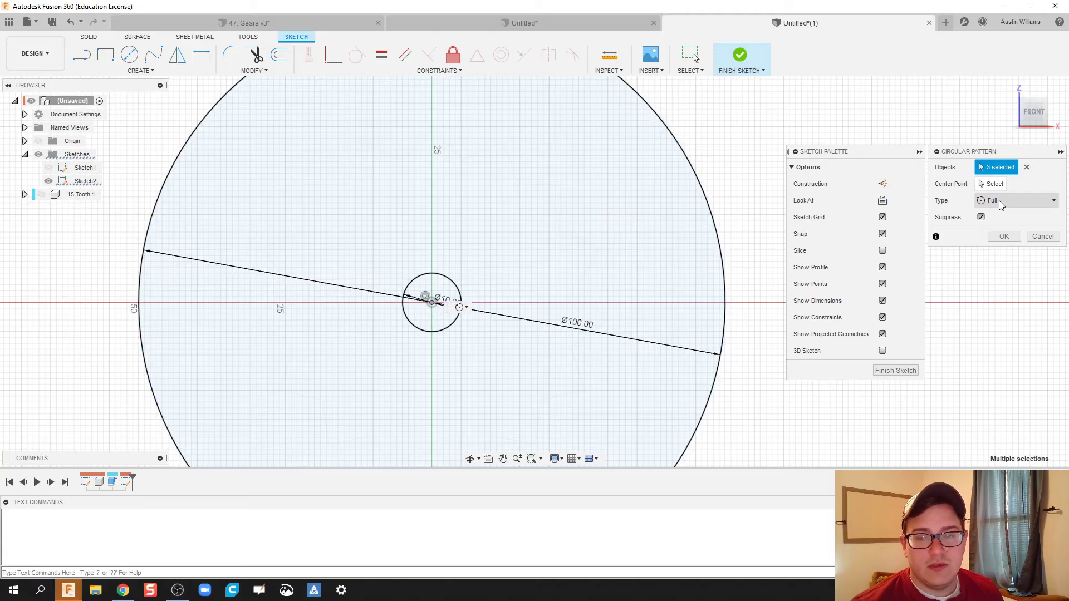
click(434, 308)
click(432, 303)
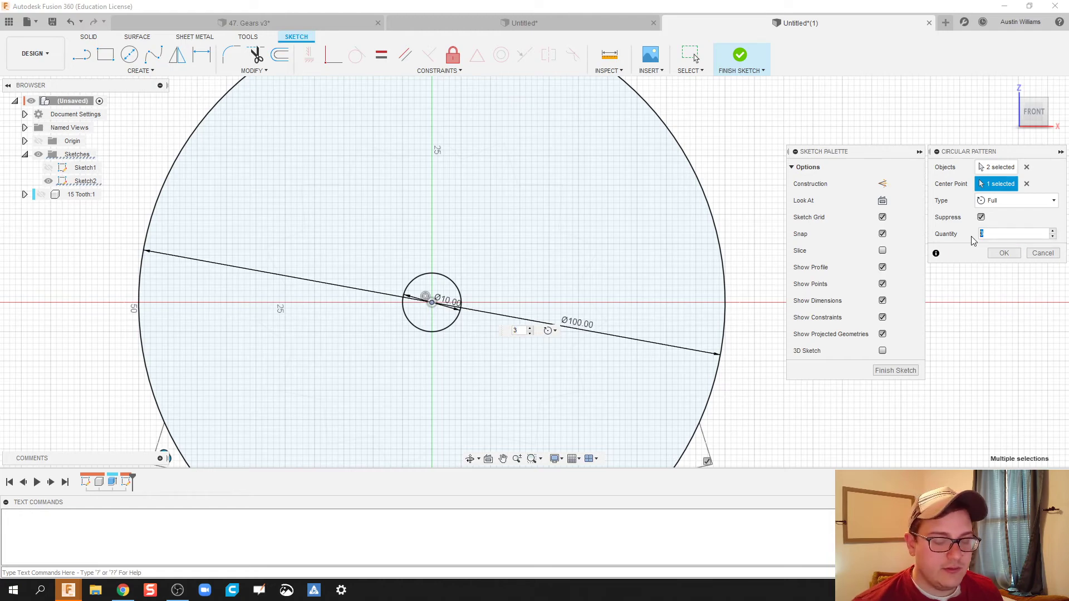
Set the pattern quantity to 30 and apply it around the full circle.
text(1)
scroll(381, 226, up, 3)
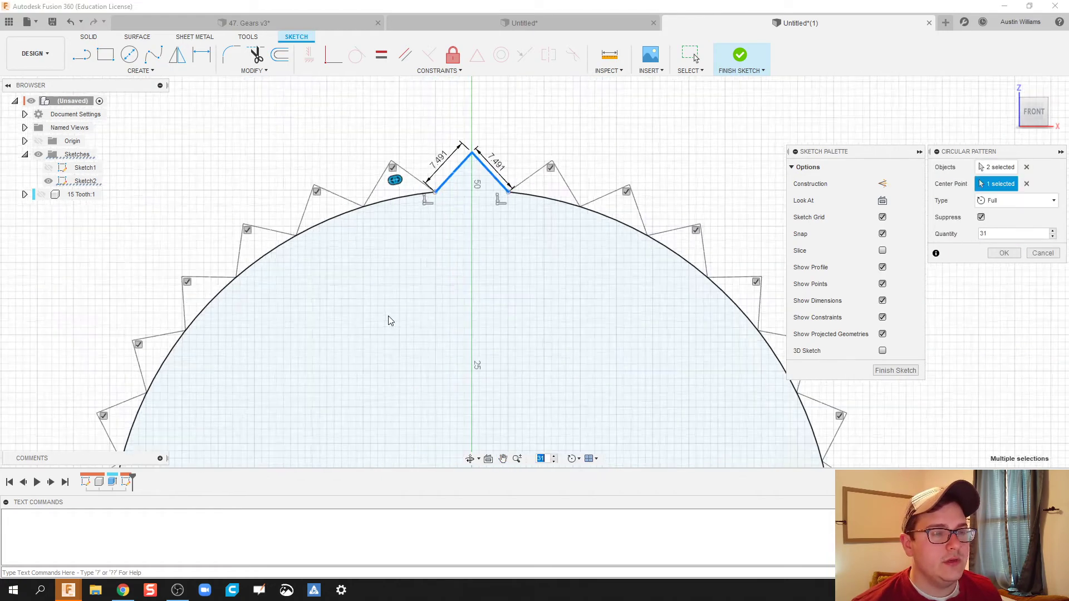
middle_drag(474, 254, 473, 335)
scroll(446, 245, up, 8)
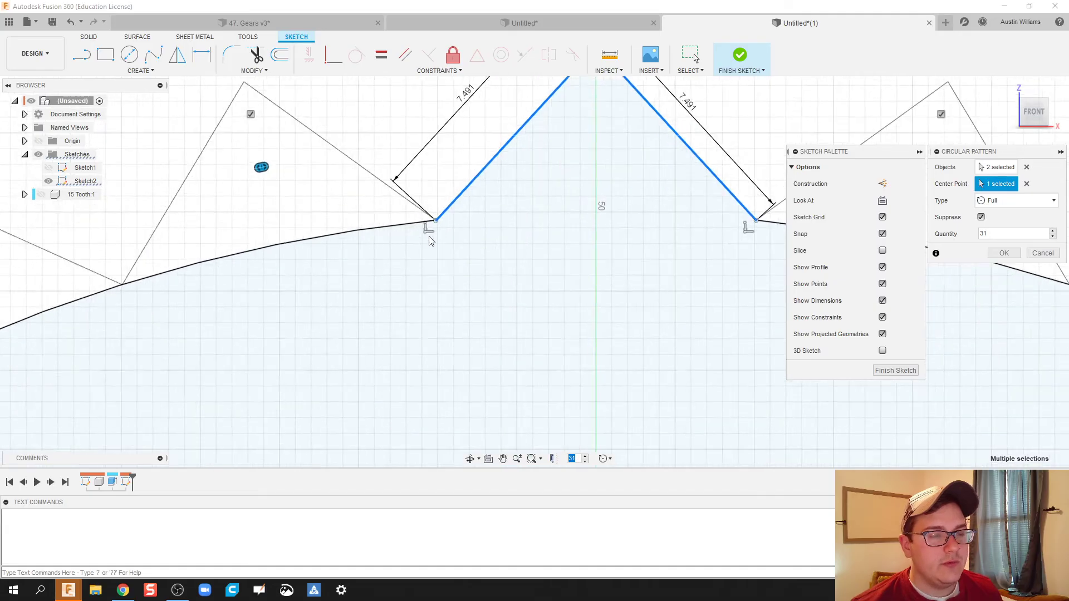
scroll(448, 292, up, 6)
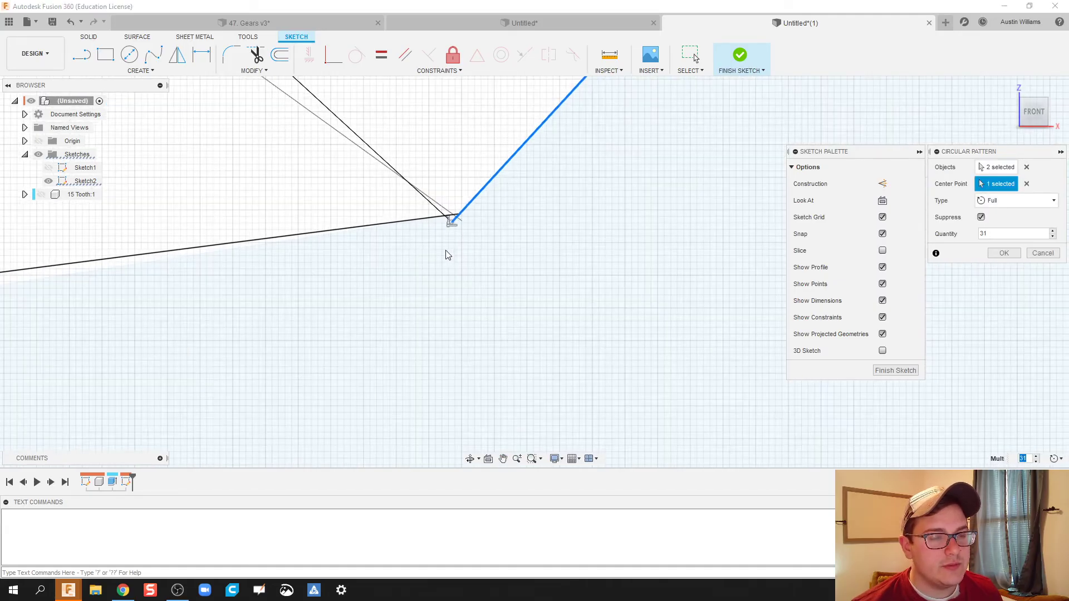
scroll(458, 277, up, 5)
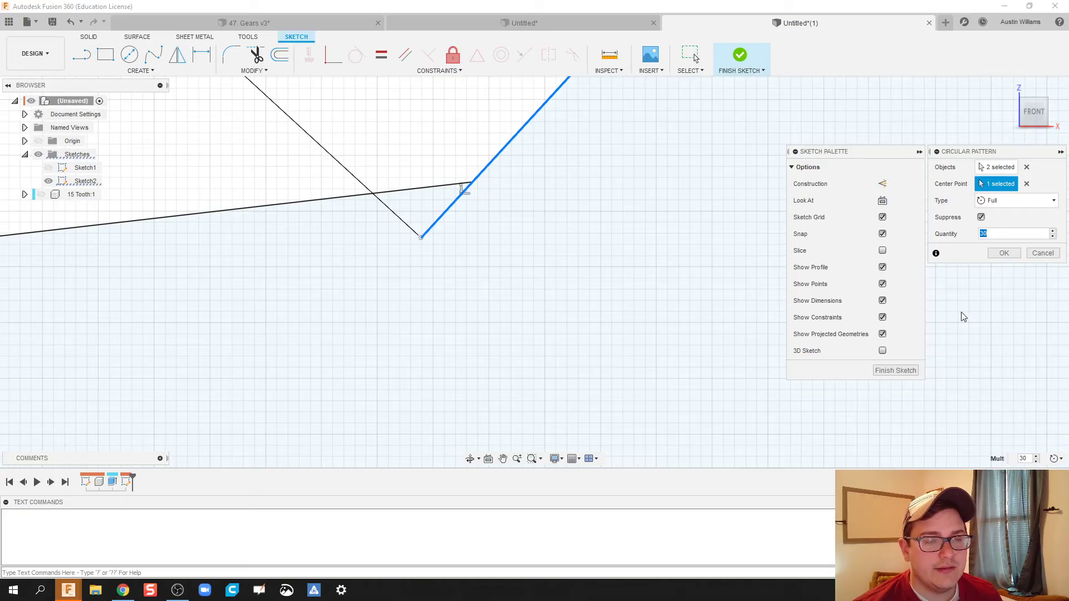
scroll(560, 304, down, 5)
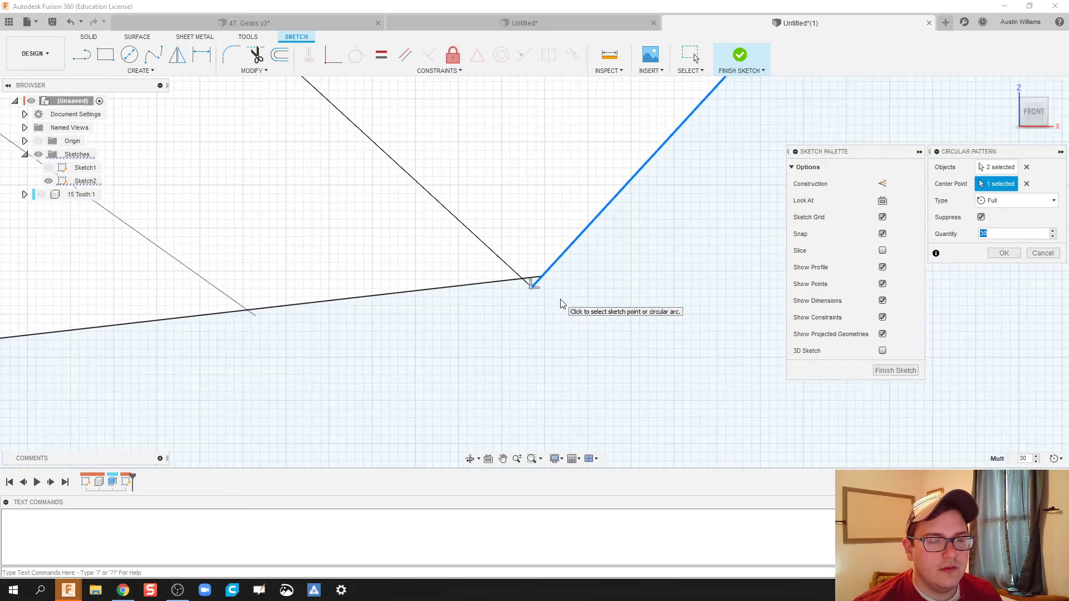
scroll(561, 303, down, 5)
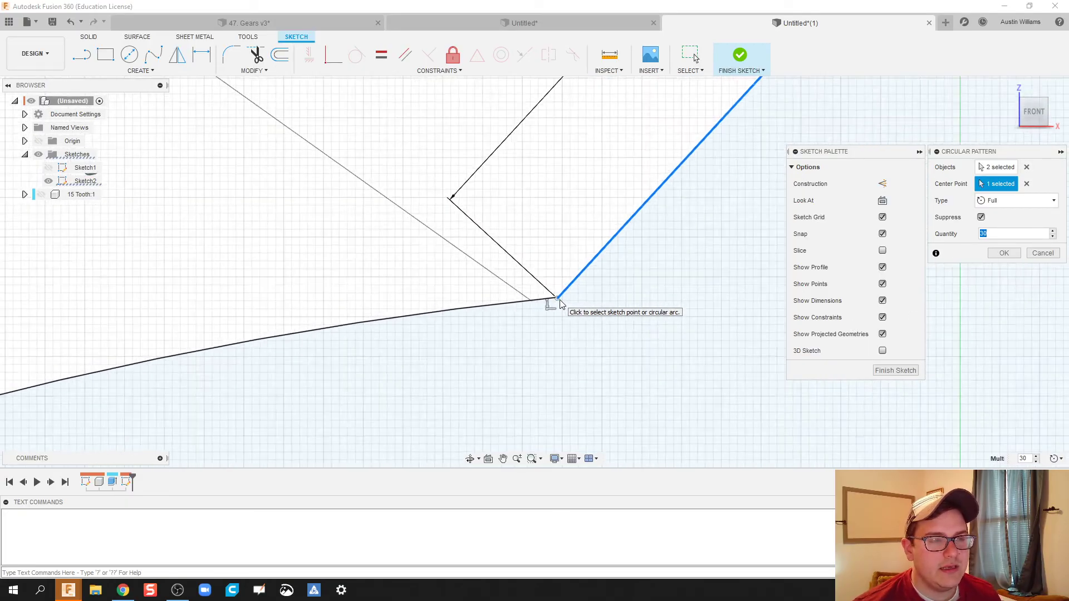
scroll(560, 304, down, 5)
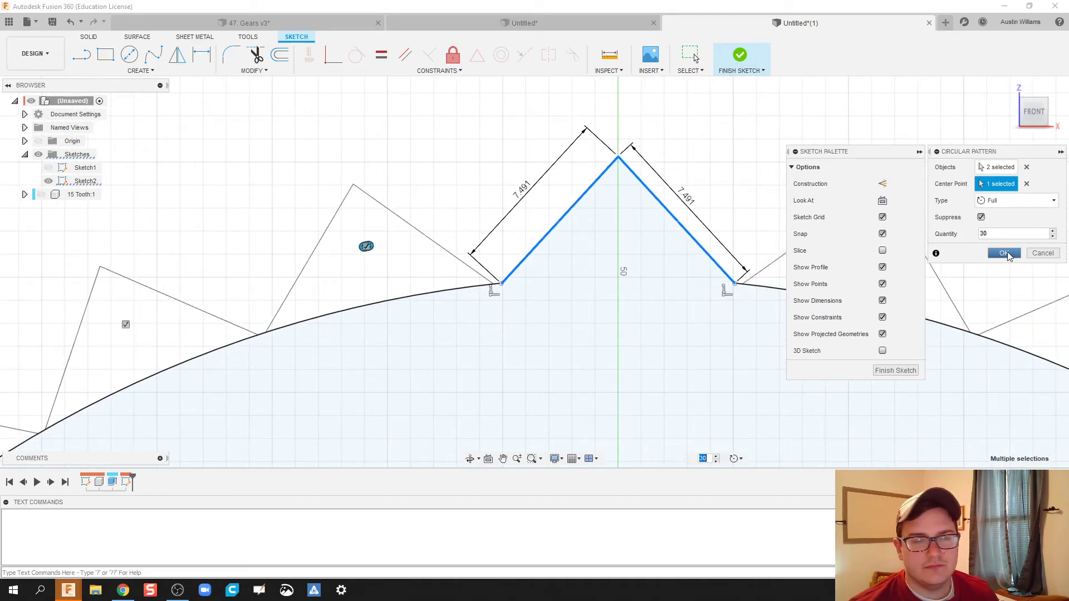
click(1004, 254)
scroll(526, 300, up, 5)
scroll(499, 296, up, 2)
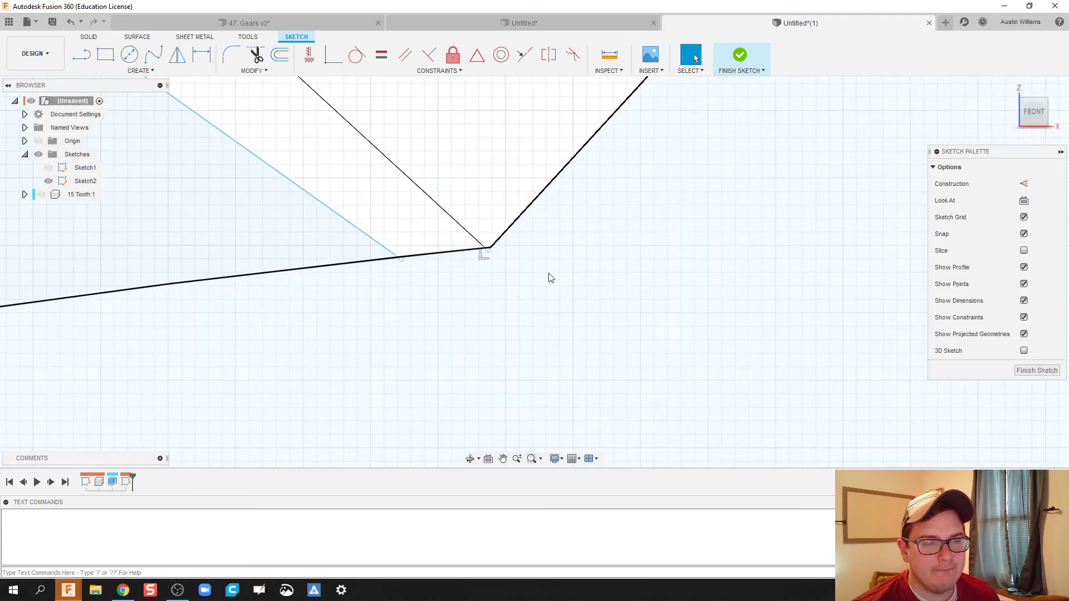
scroll(690, 351, down, 5)
scroll(658, 331, down, 10)
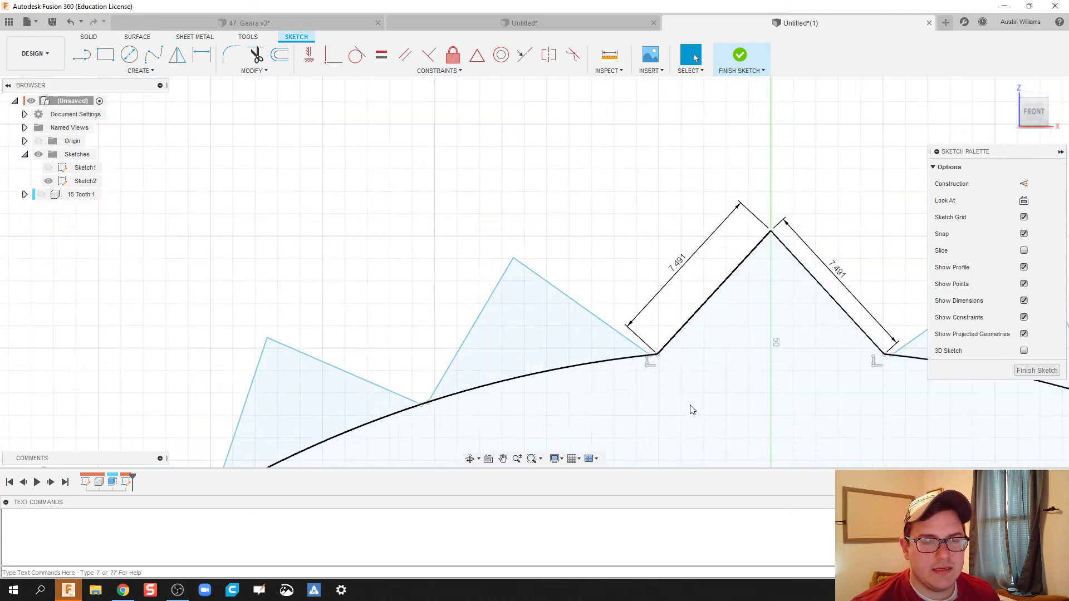
scroll(606, 252, down, 4)
Extrude the gear profiles -40 mm as a new component, excluding the centre circle.
click(1035, 371)
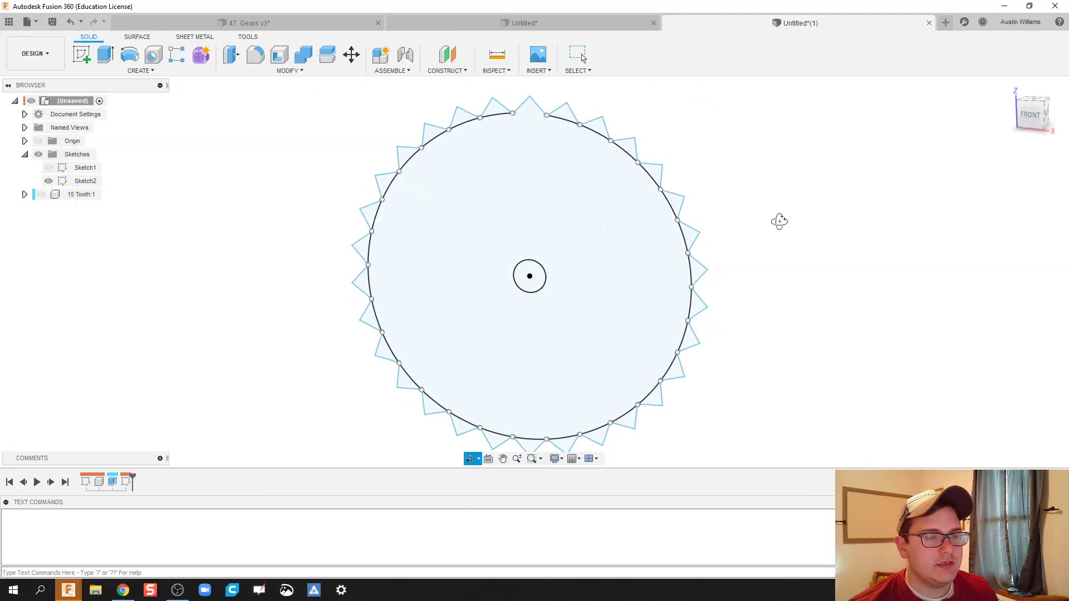
click(104, 56)
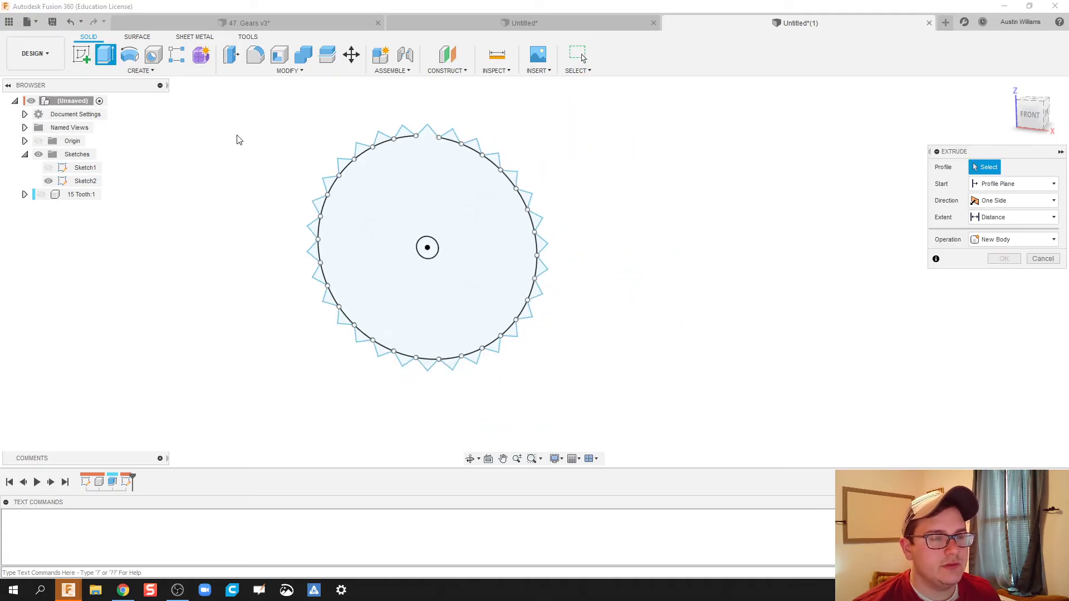
drag(252, 103, 631, 426)
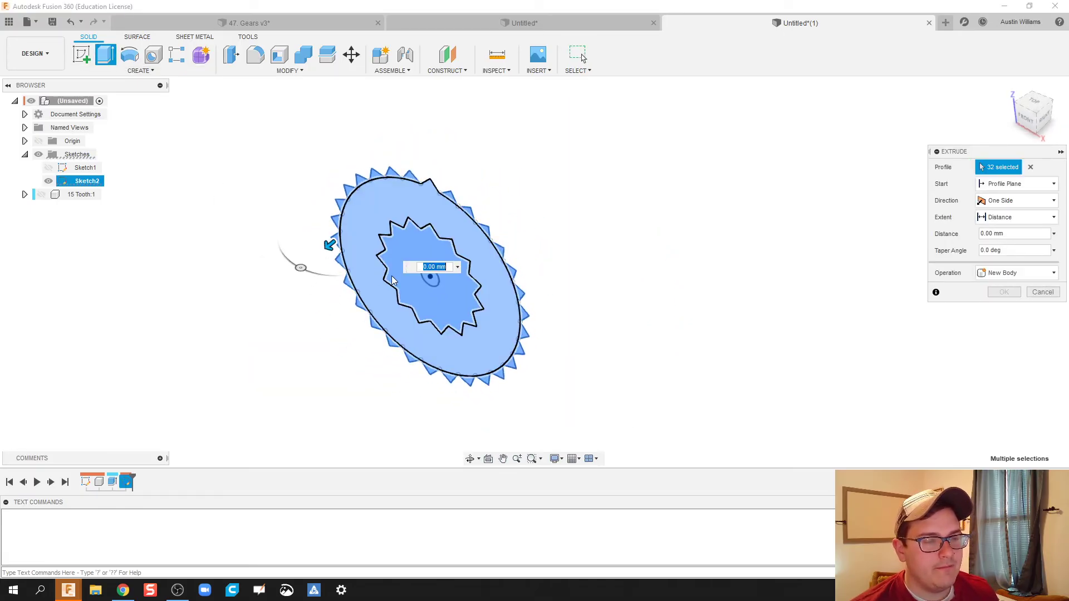
click(429, 276)
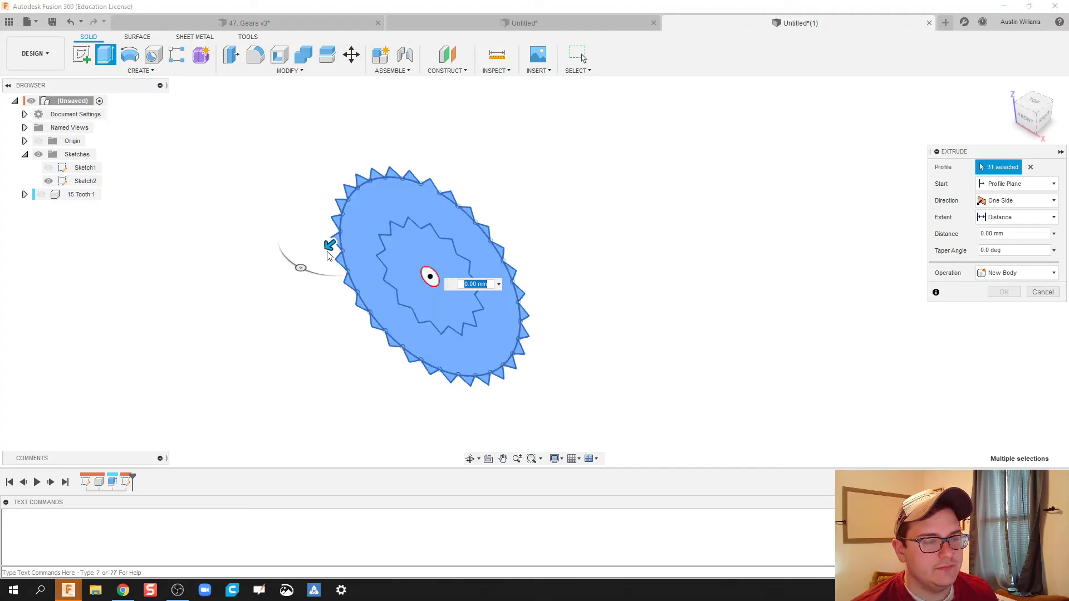
drag(329, 244, 410, 221)
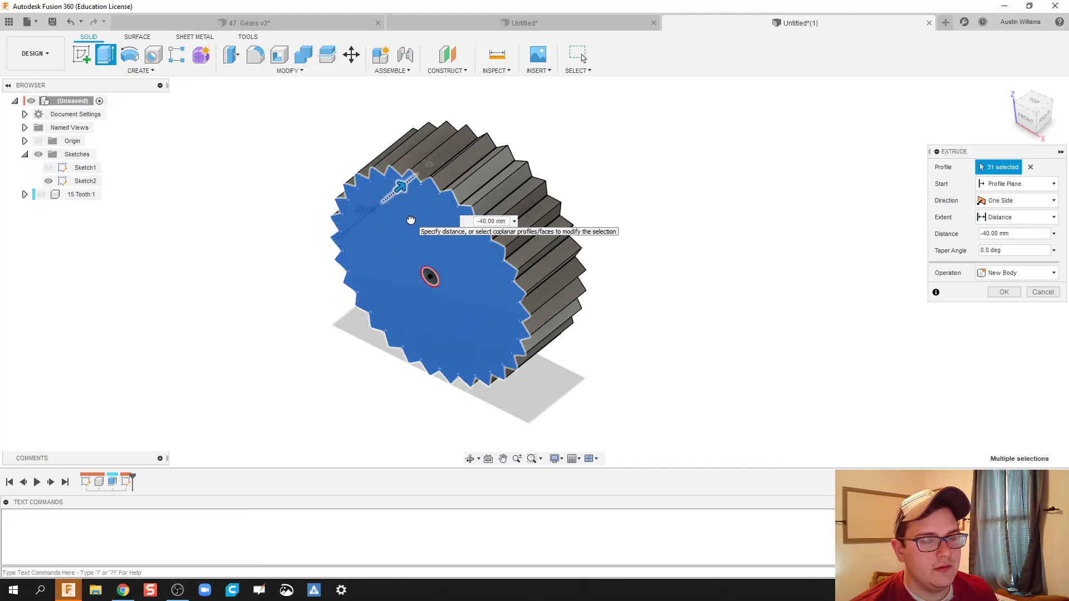
click(1008, 273)
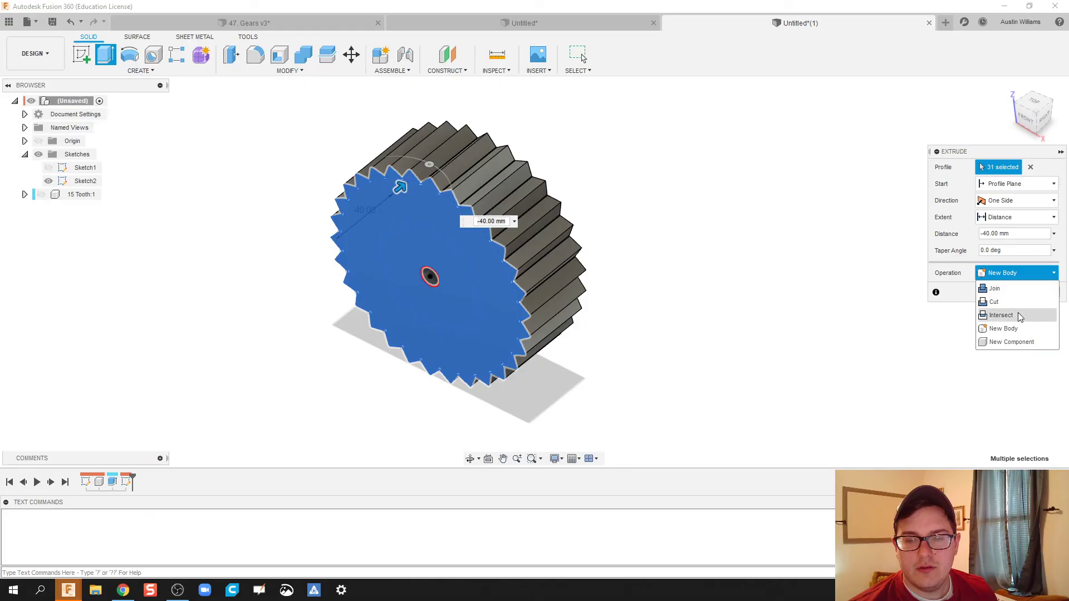
click(1009, 342)
click(1007, 291)
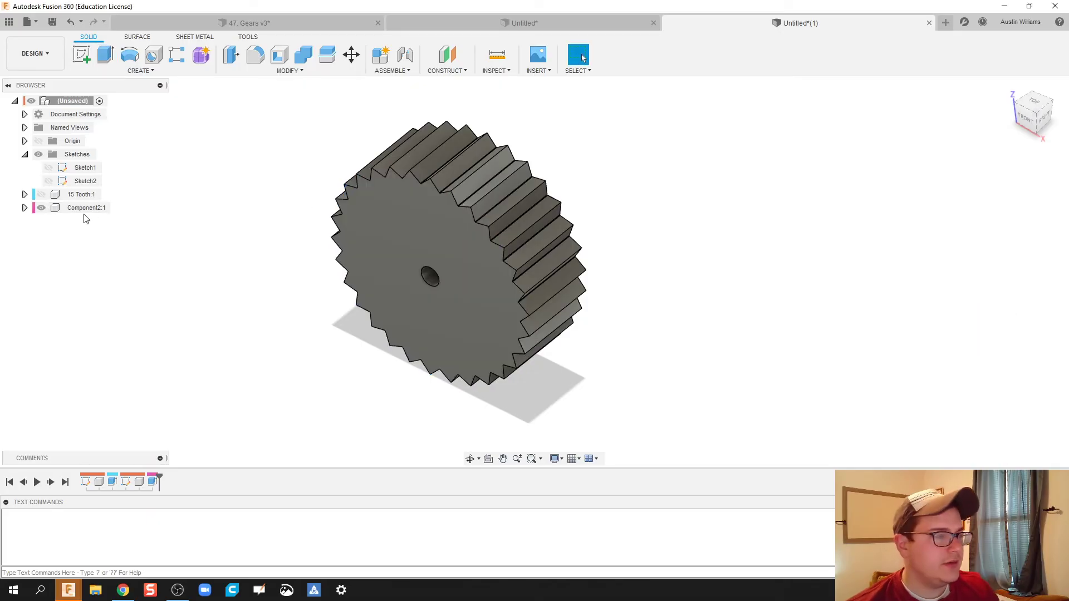
click(86, 212)
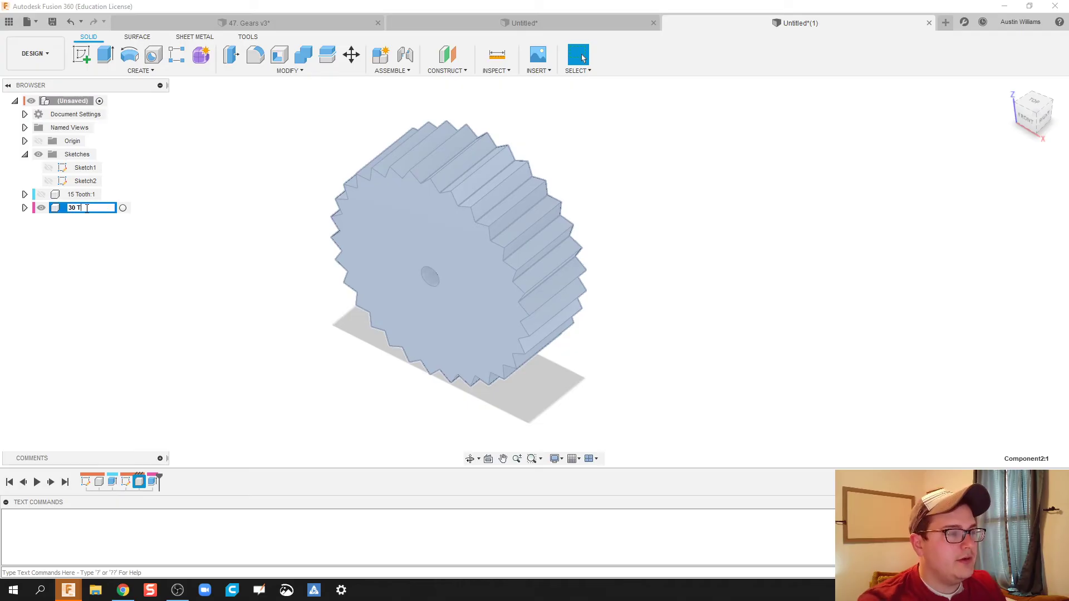
Name the gear '30 Tooth', move it -110 mm in X, and show 15 Tooth again.
key(Return)
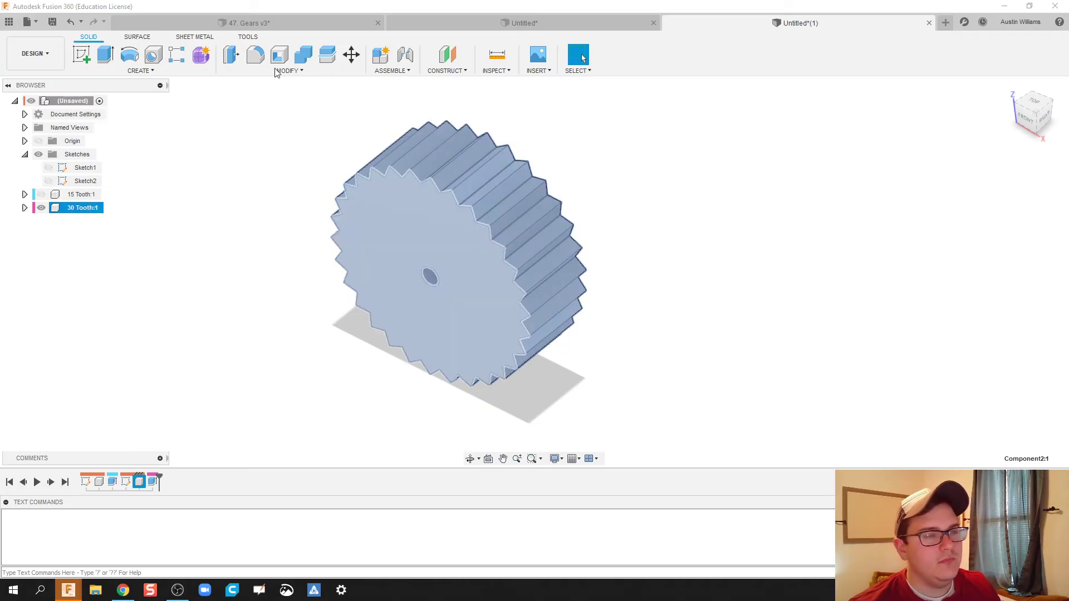
click(350, 54)
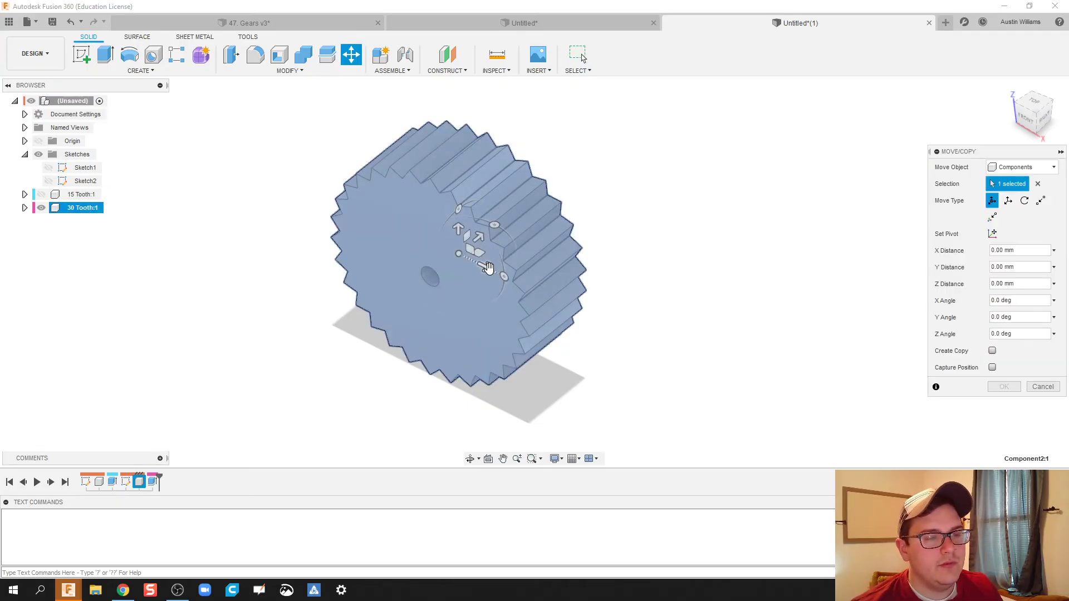
drag(488, 270, 321, 261)
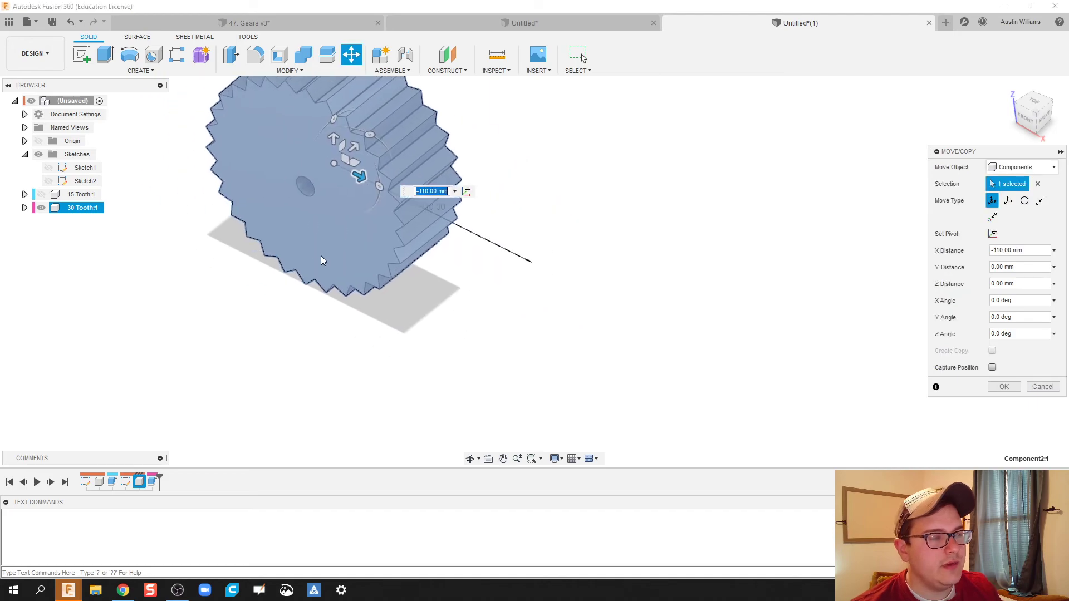
click(41, 196)
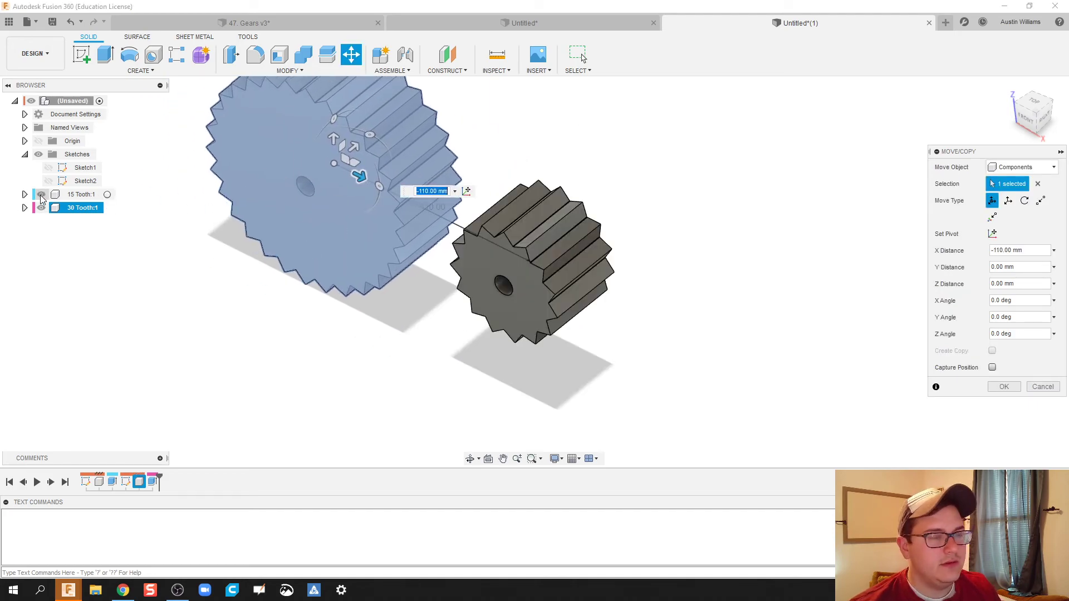
click(1002, 386)
shift+middle_drag(295, 349, 511, 363)
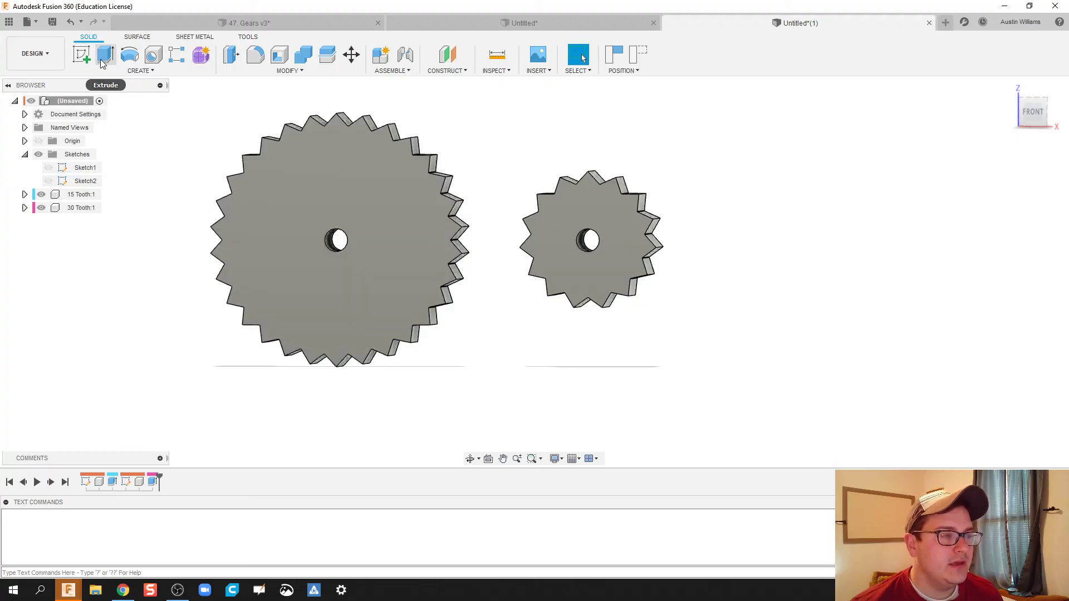
Start a new sketch on the 15-tooth gear's face and project the top tooth's two edges.
click(82, 54)
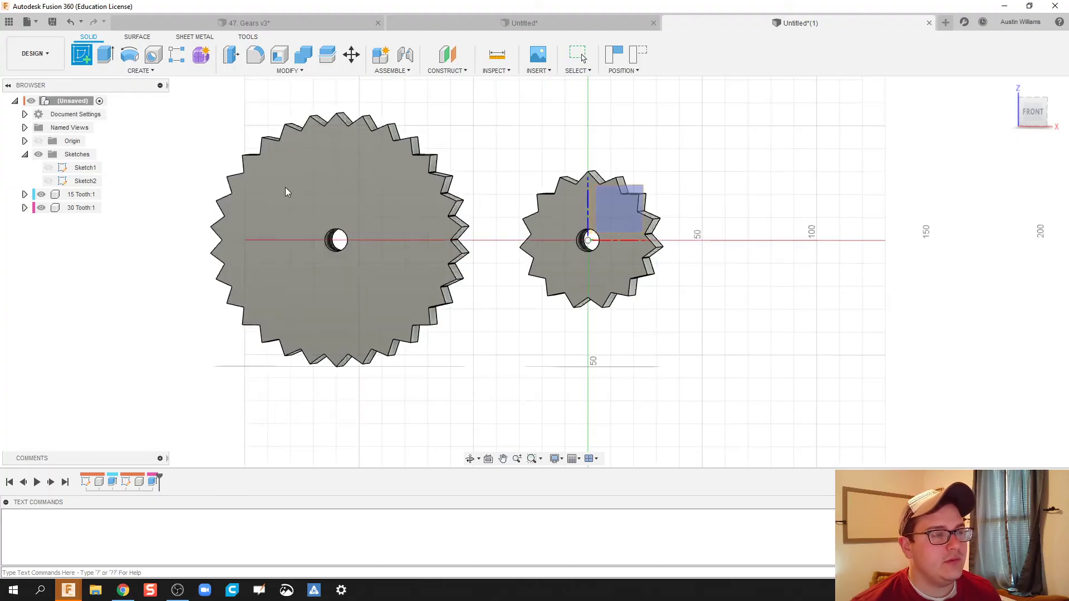
click(568, 202)
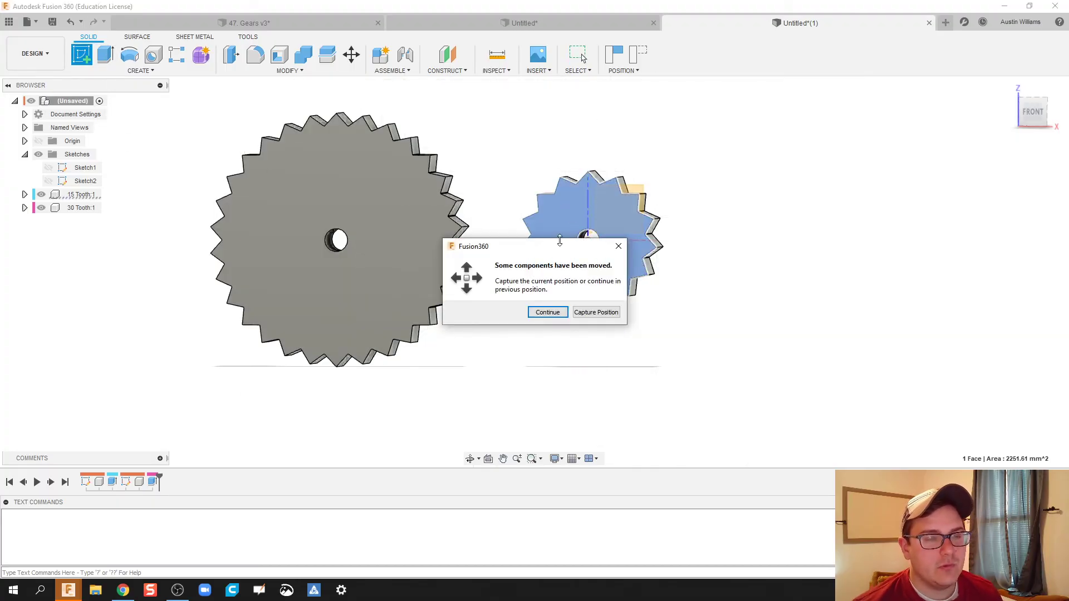
click(594, 311)
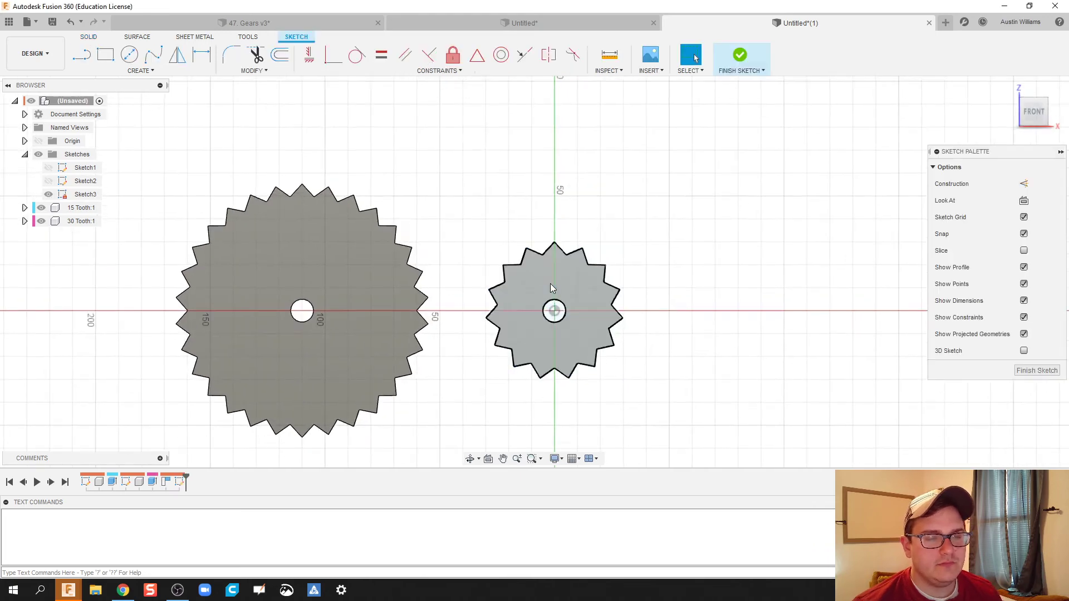
key(p)
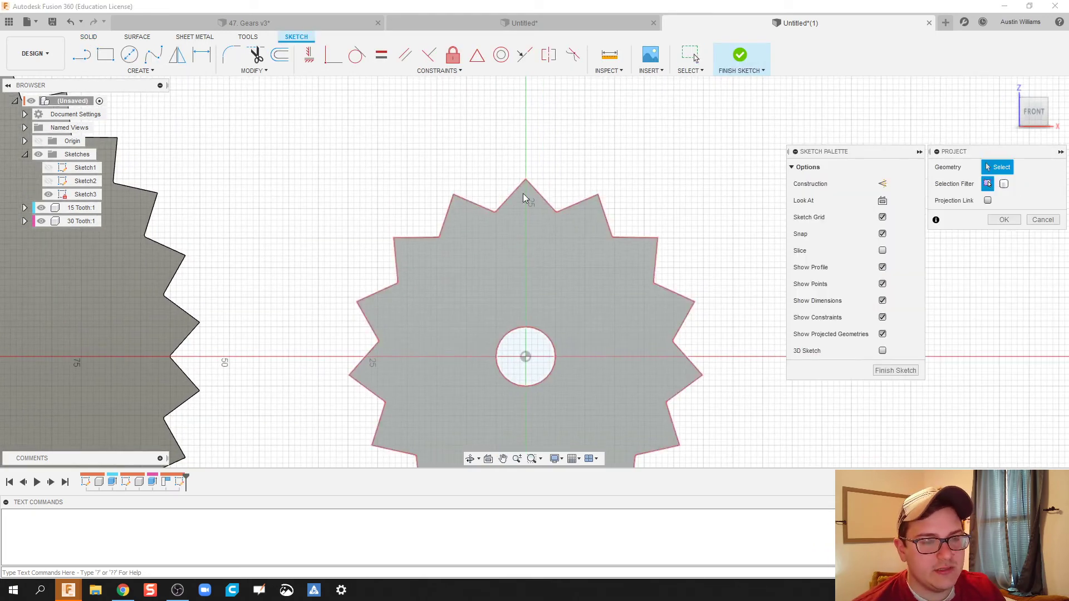
click(511, 201)
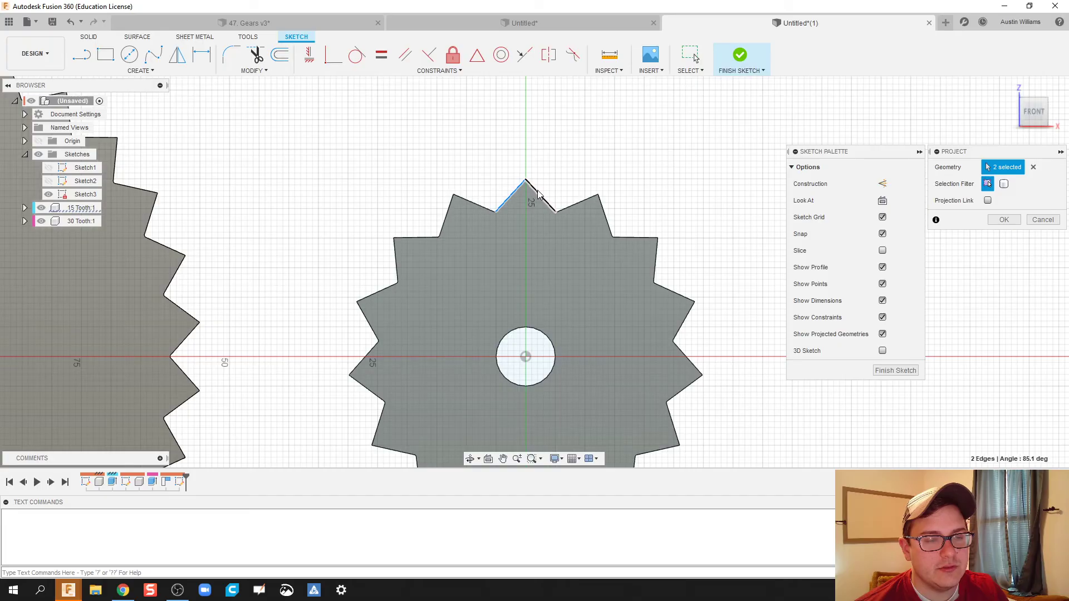
click(546, 207)
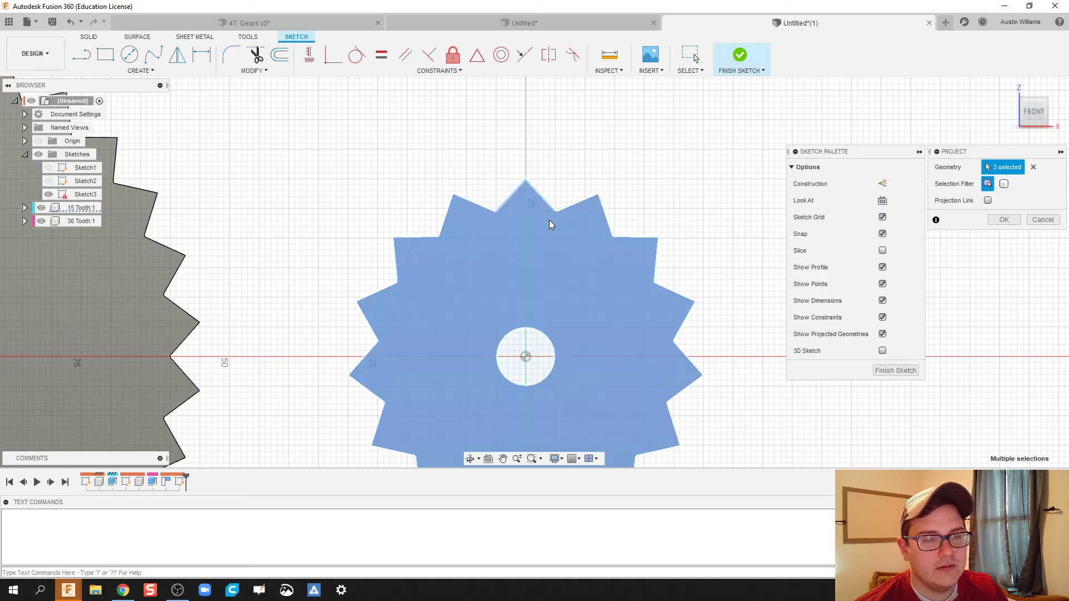
click(543, 234)
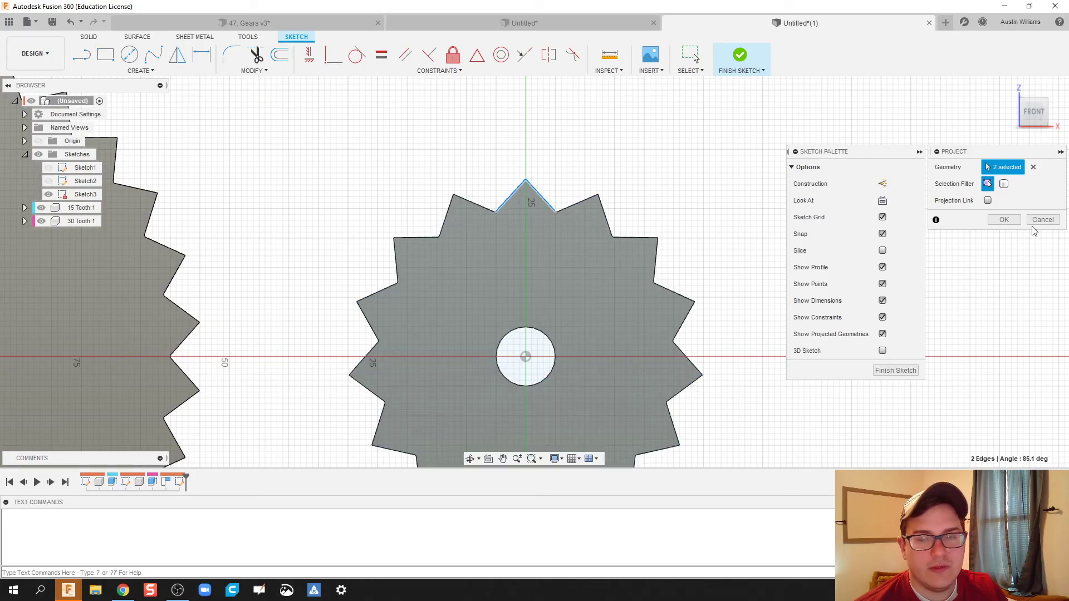
click(1005, 220)
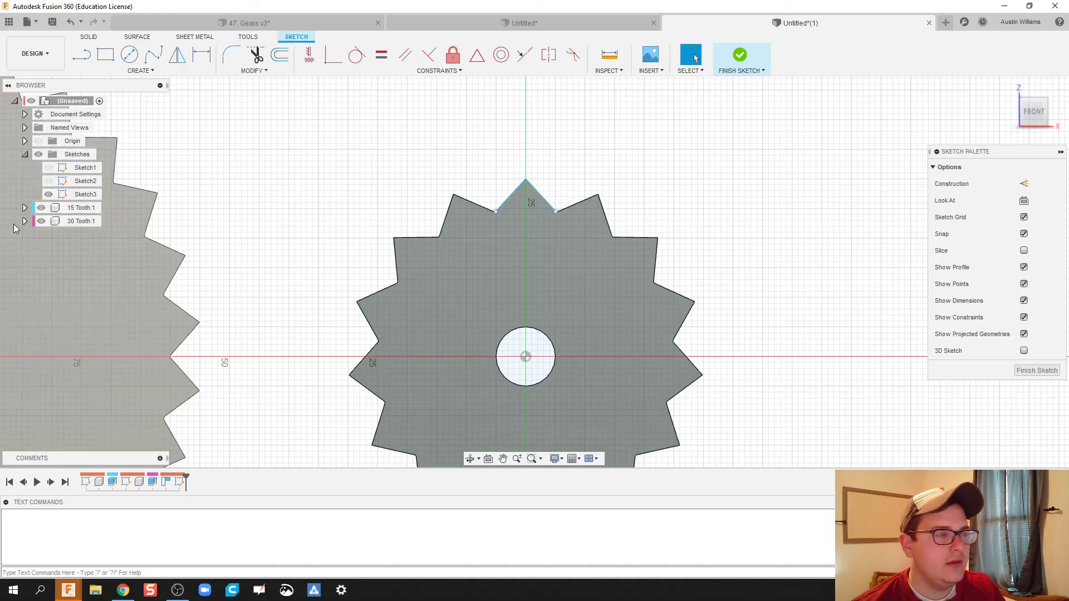
Hide both gears and draw a closed rack base rectangle with lines below the tooth.
click(42, 208)
click(41, 221)
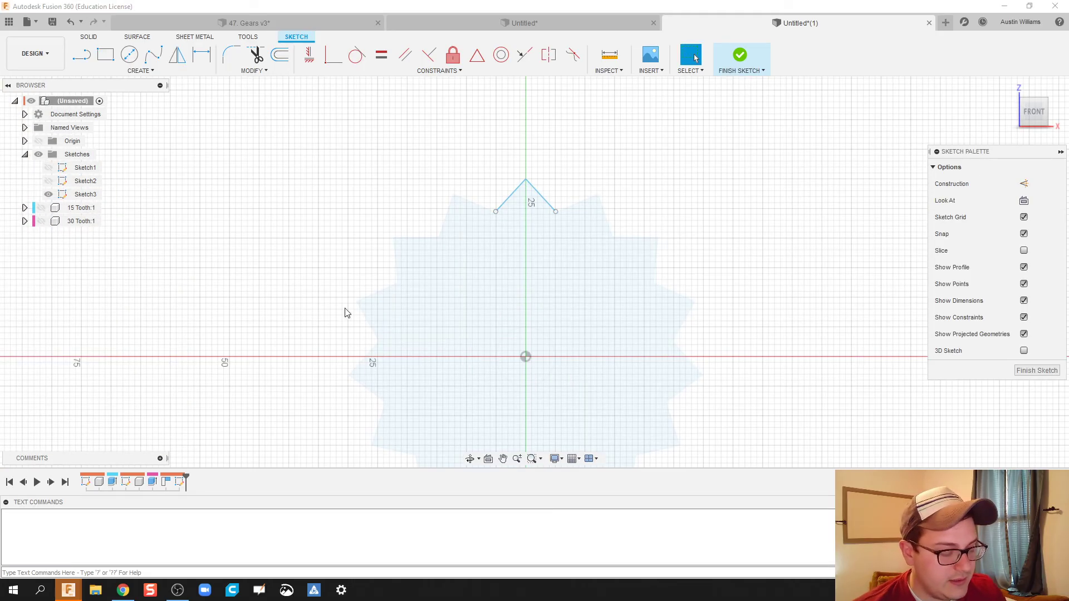
key(l)
click(556, 212)
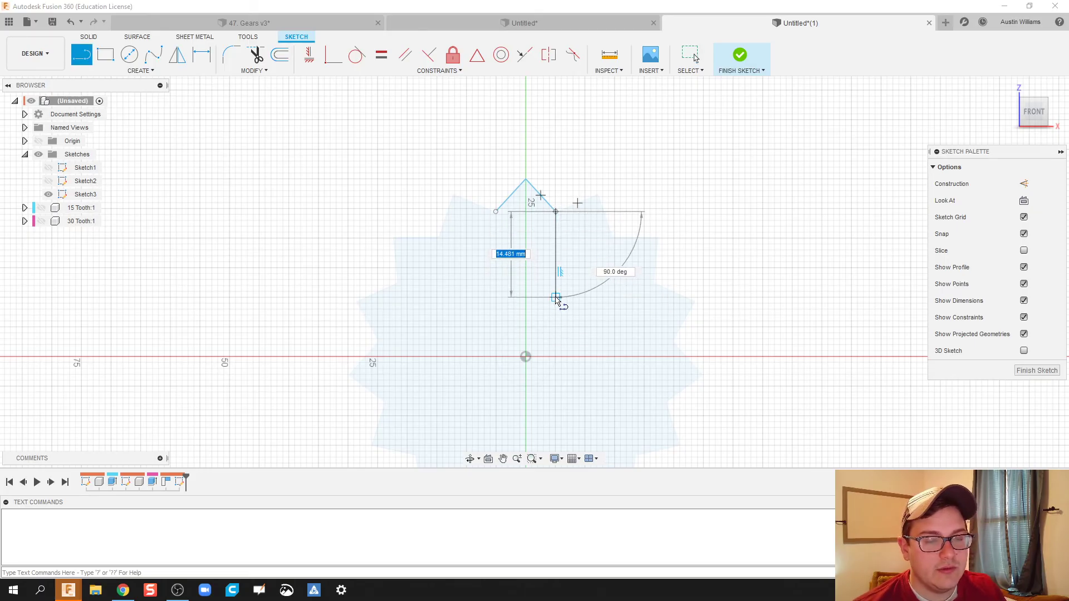
click(556, 297)
middle_drag(70, 303, 356, 316)
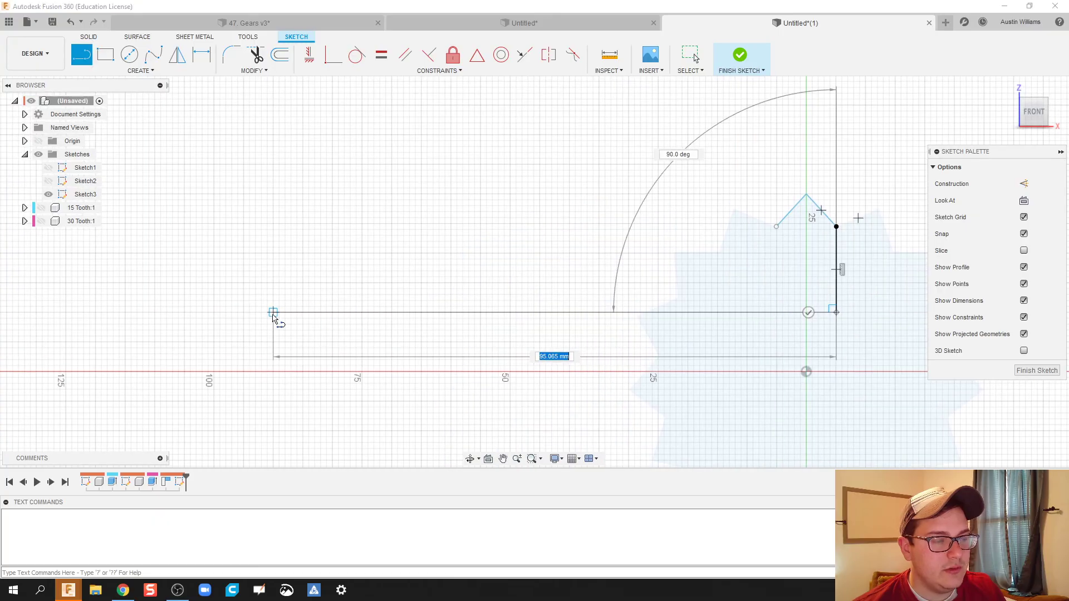
click(244, 312)
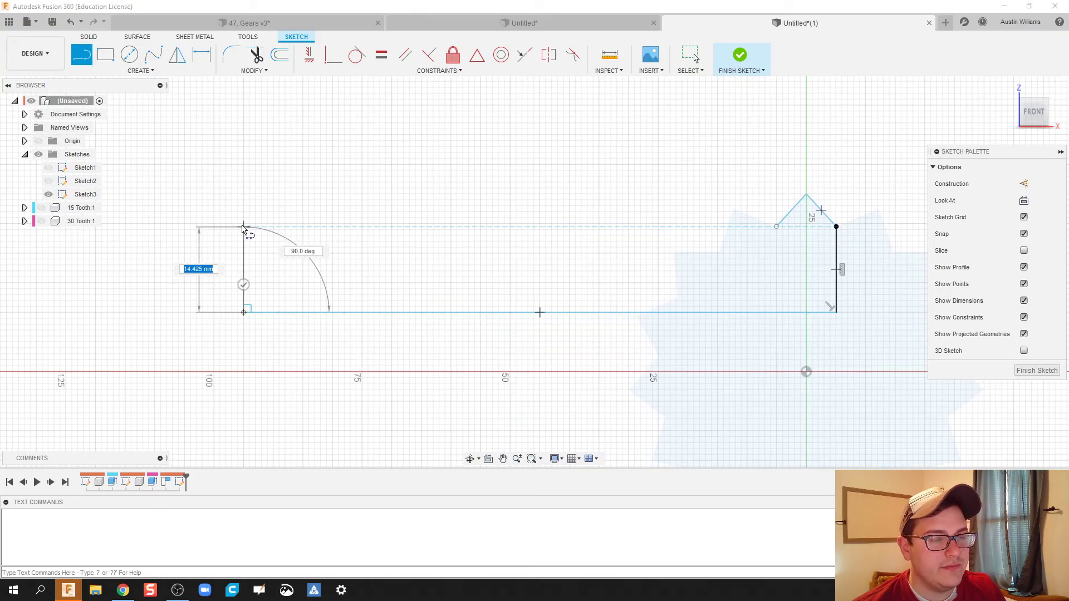
click(243, 223)
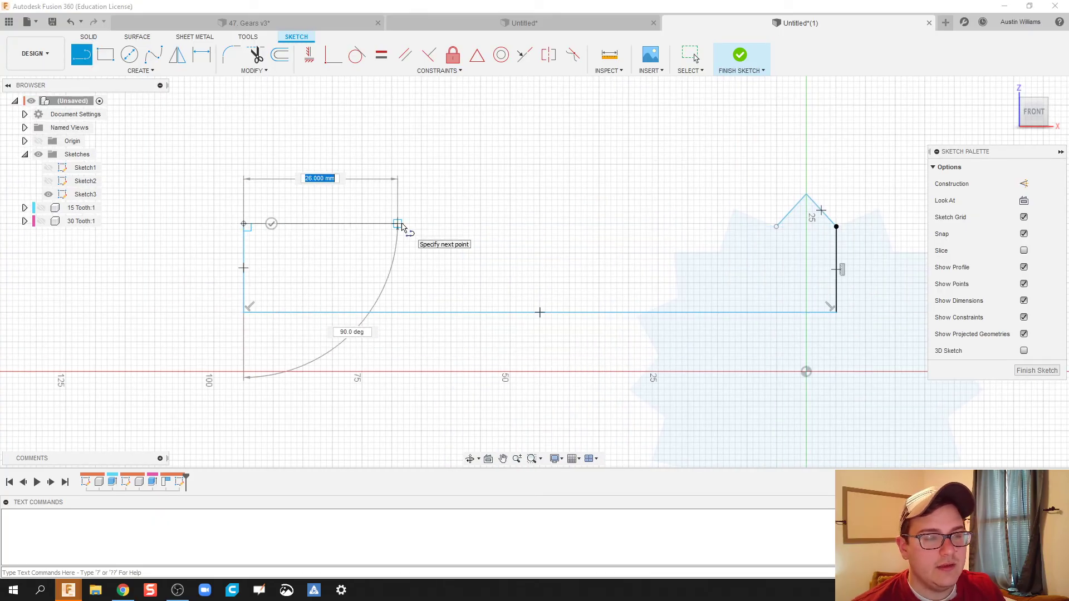
click(836, 227)
scroll(787, 245, down, 2)
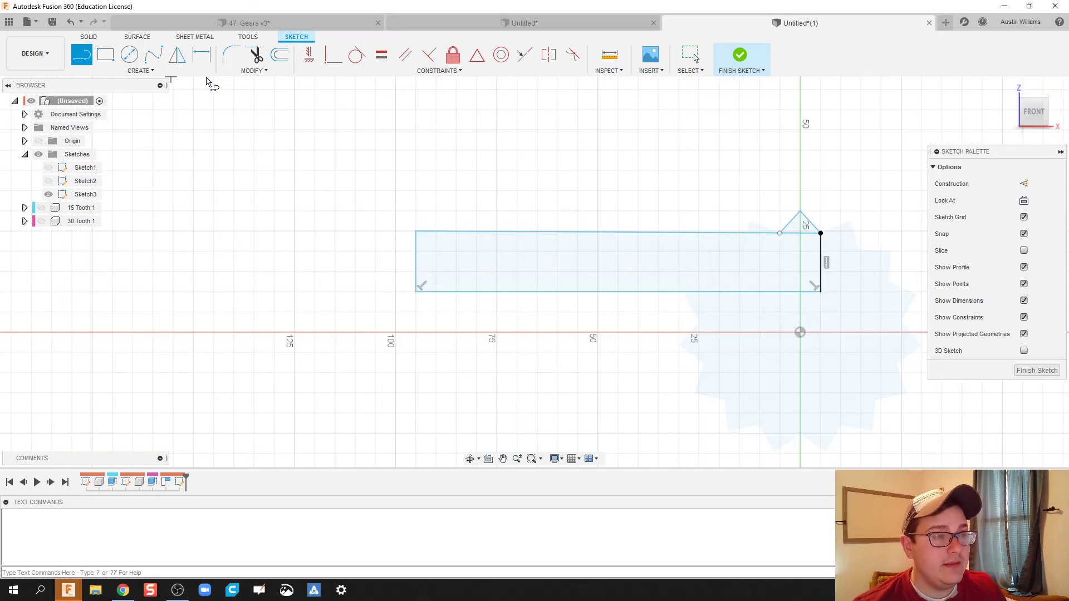
click(140, 71)
click(123, 273)
Pattern the two tooth-peak lines along the rack base with a -90 mm span.
middle_drag(668, 226, 479, 246)
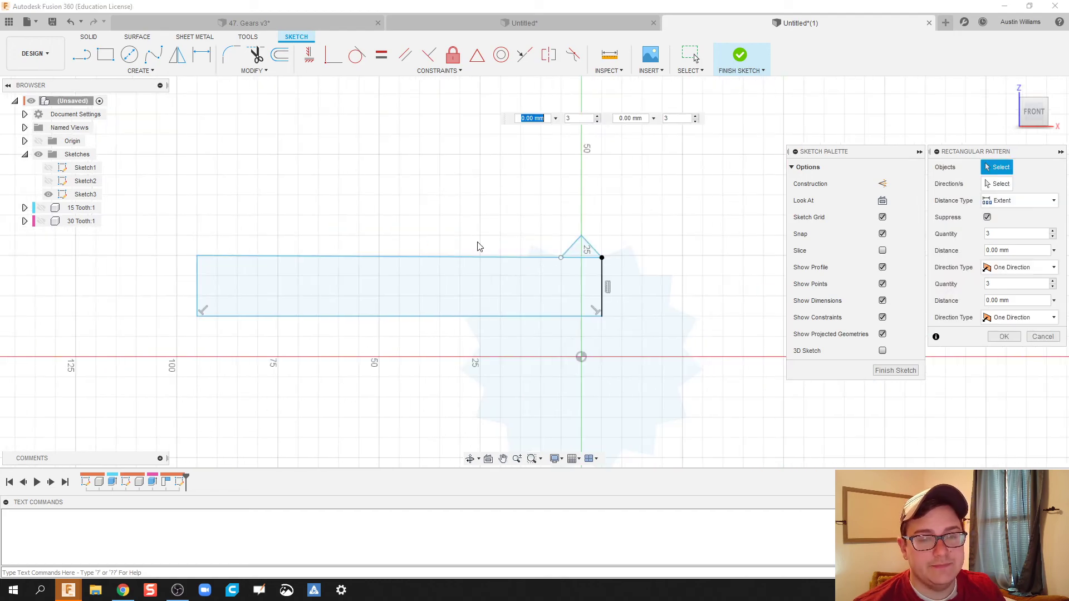
click(566, 253)
click(597, 256)
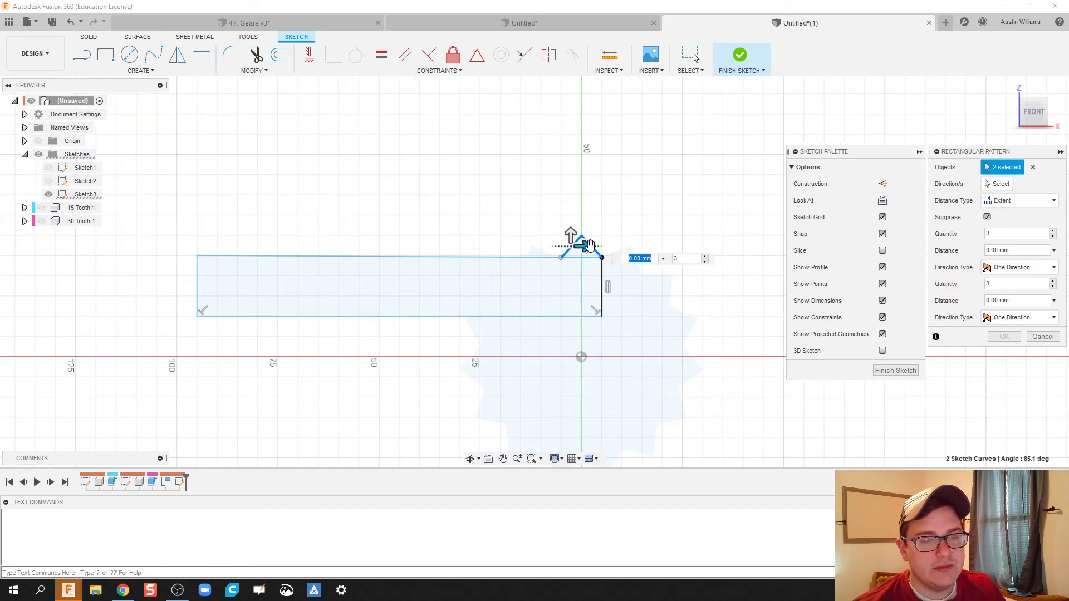
drag(581, 246, 218, 251)
key(Tab)
Raise the pattern quantity to 10 teeth and accept the rectangular pattern.
click(369, 273)
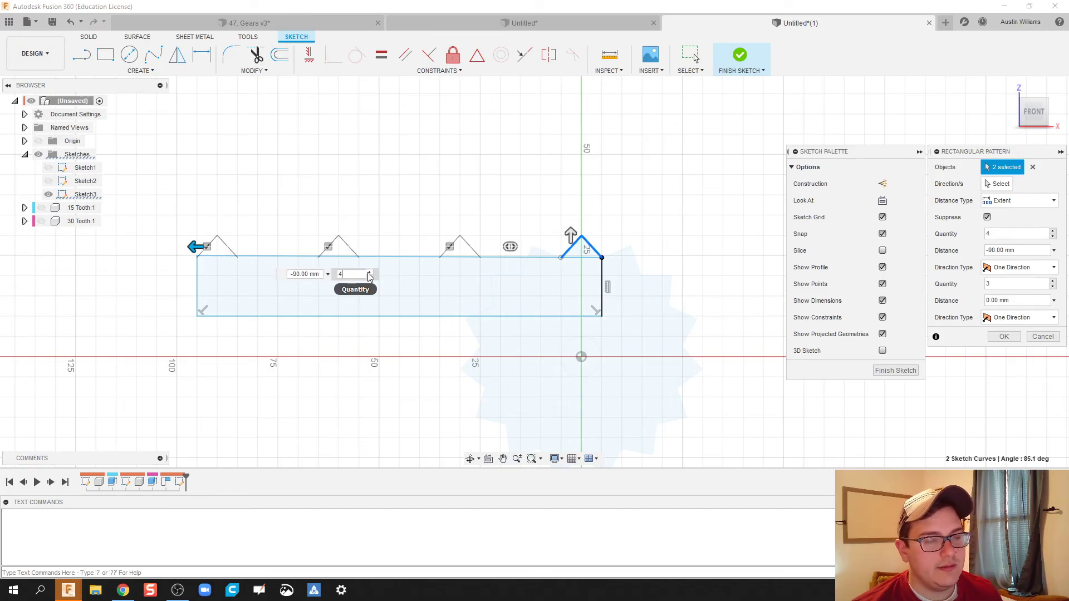
click(369, 272)
click(369, 272)
click(369, 272)
click(369, 272)
click(369, 272)
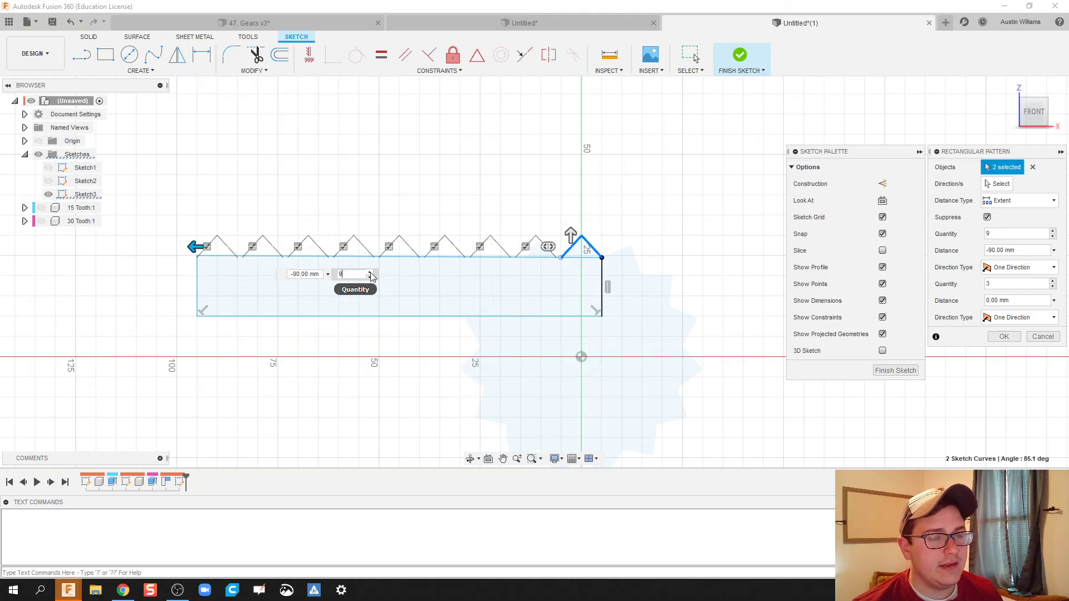
click(369, 272)
scroll(557, 262, up, 5)
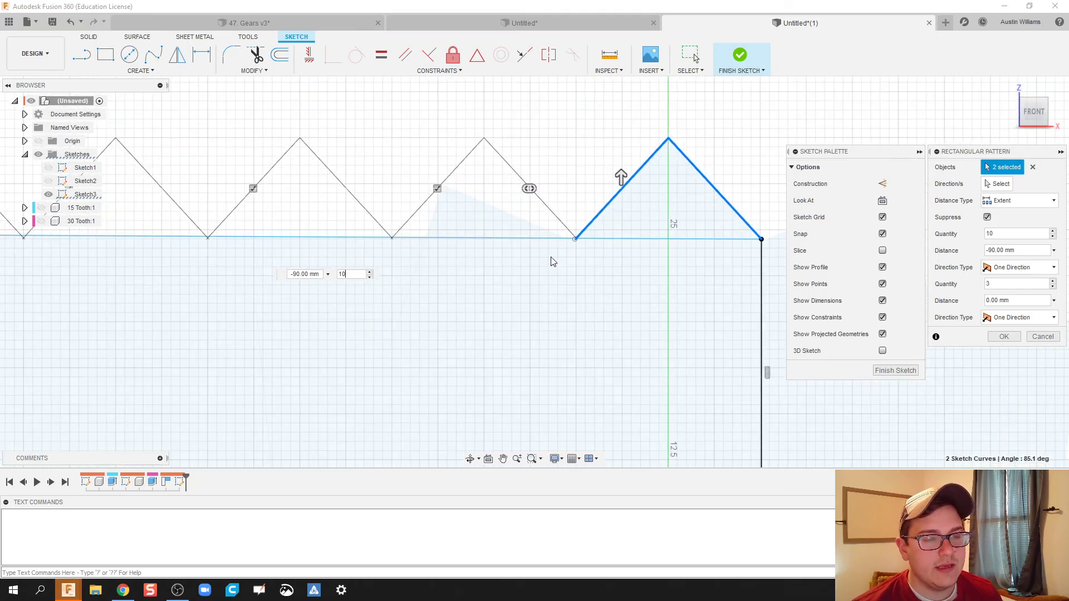
scroll(559, 259, up, 5)
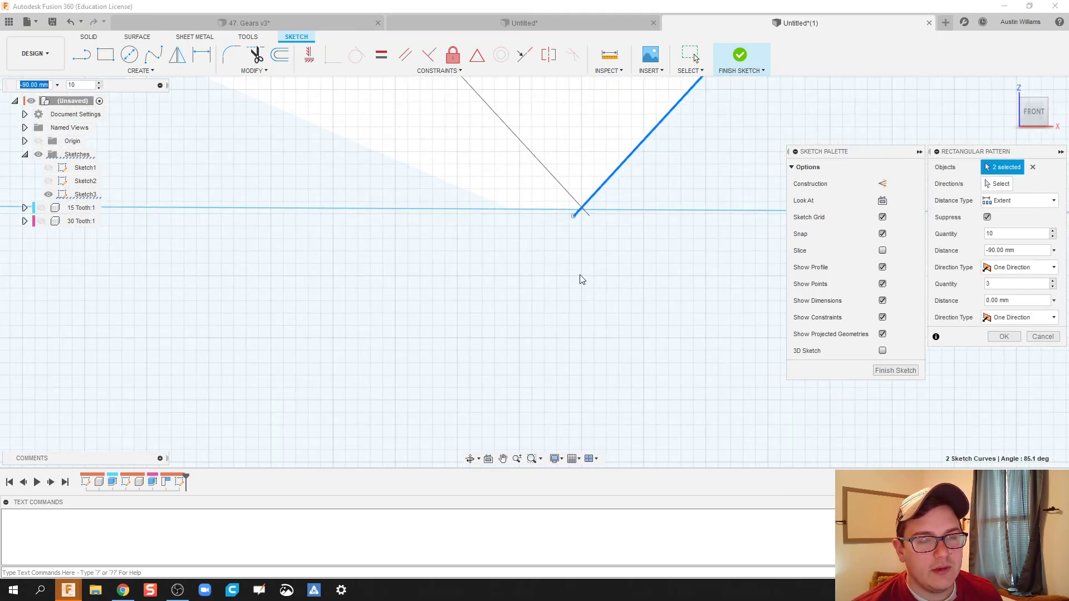
scroll(576, 276, down, 6)
middle_drag(441, 329, 614, 328)
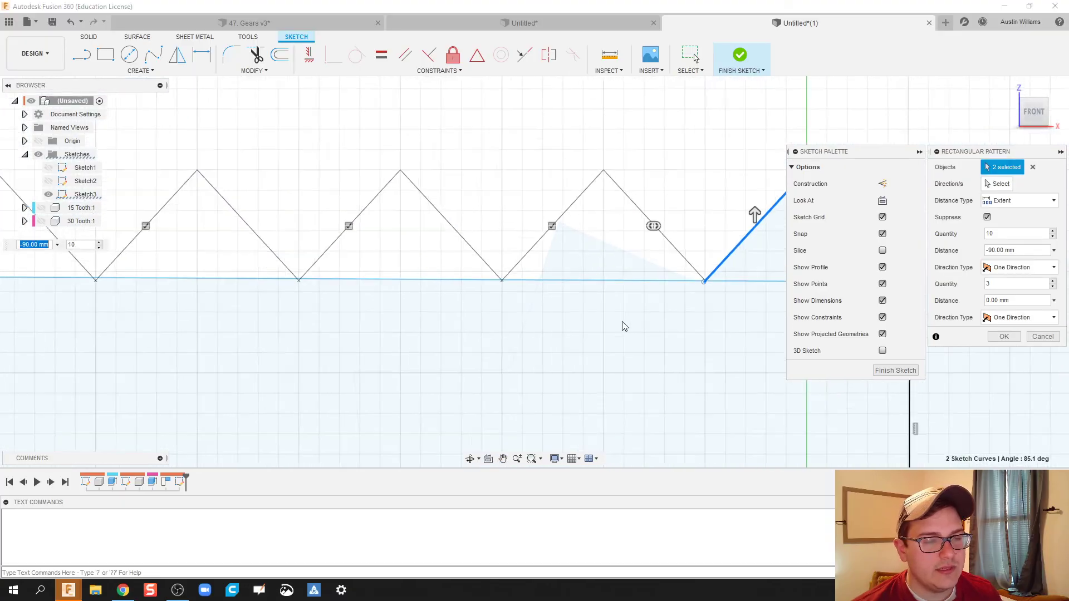
scroll(613, 326, down, 1)
click(1004, 337)
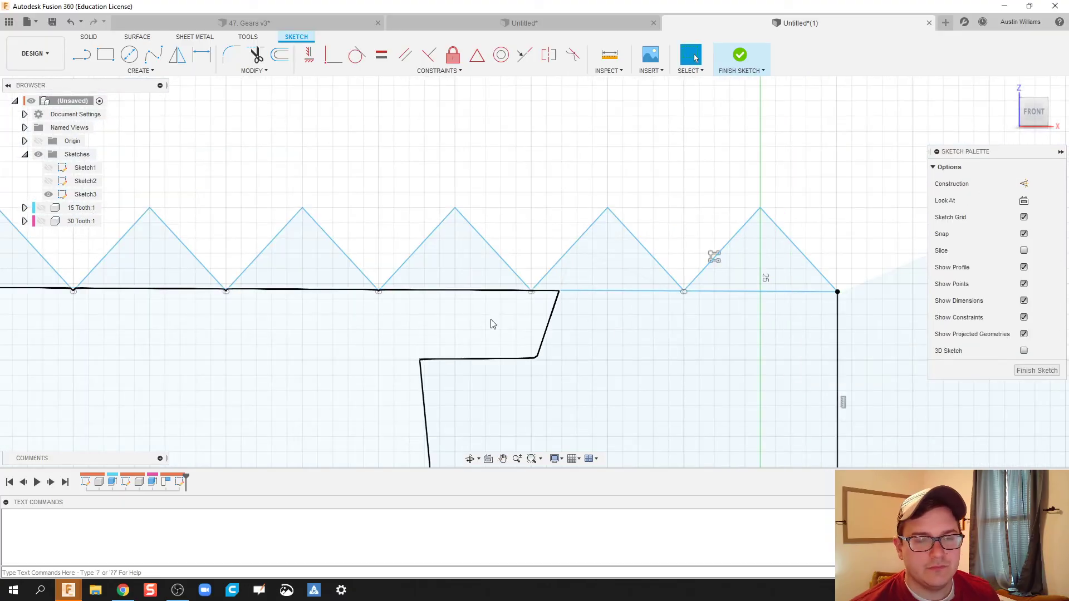
scroll(491, 324, down, 2)
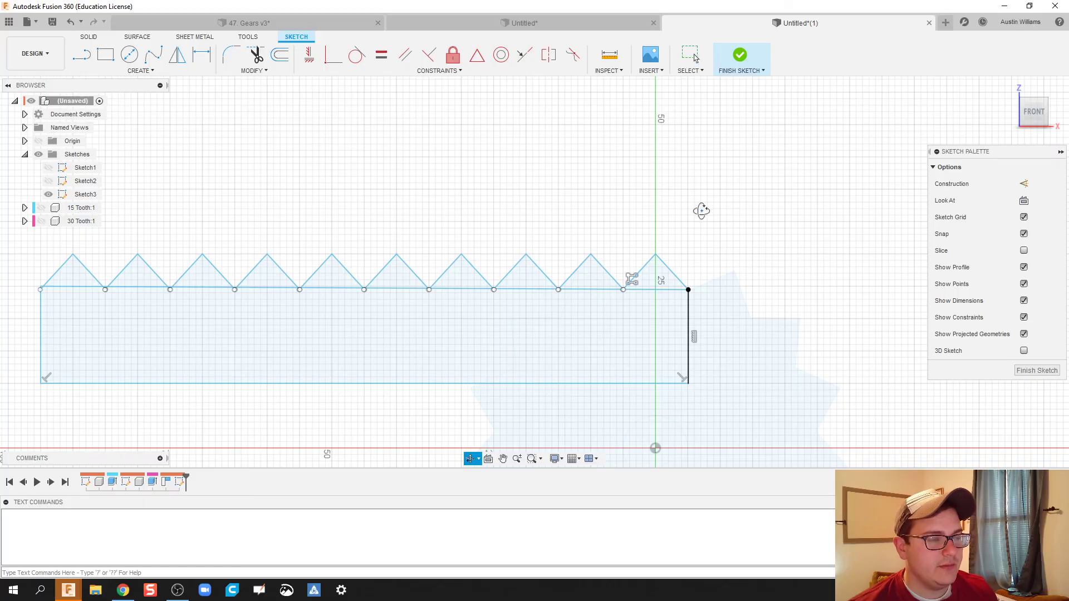
shift+middle_drag(701, 210, 697, 217)
Finish the sketch and extrude all 24 rack profiles 40 mm as a New Component.
click(741, 54)
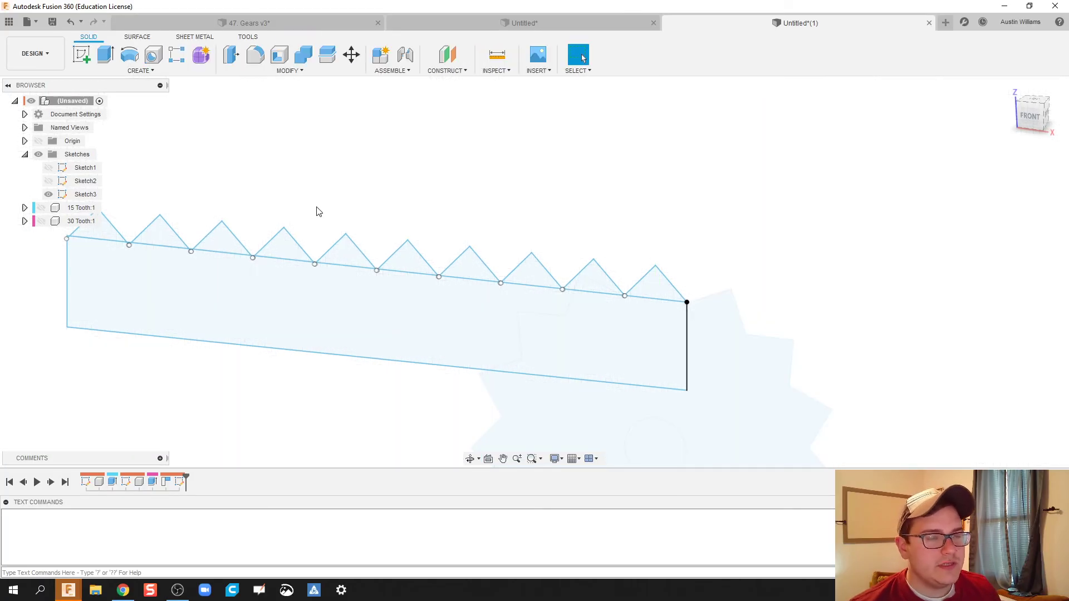
click(106, 58)
mouse_move(170, 151)
mouse_down()
mouse_move(191, 175)
mouse_move(612, 365)
mouse_move(685, 448)
mouse_up()
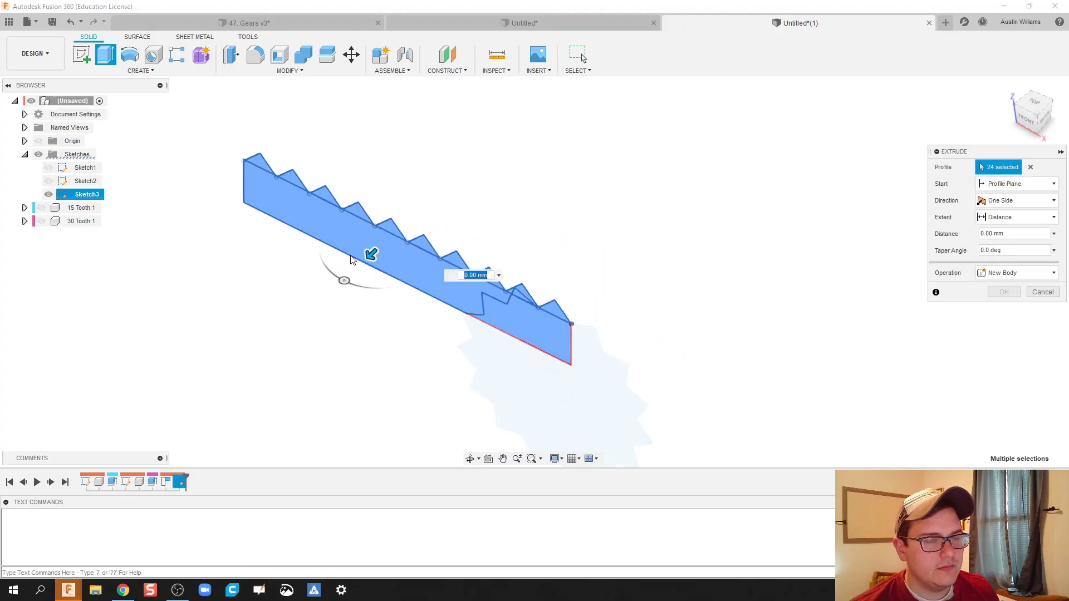
drag(370, 253, 256, 320)
click(1048, 272)
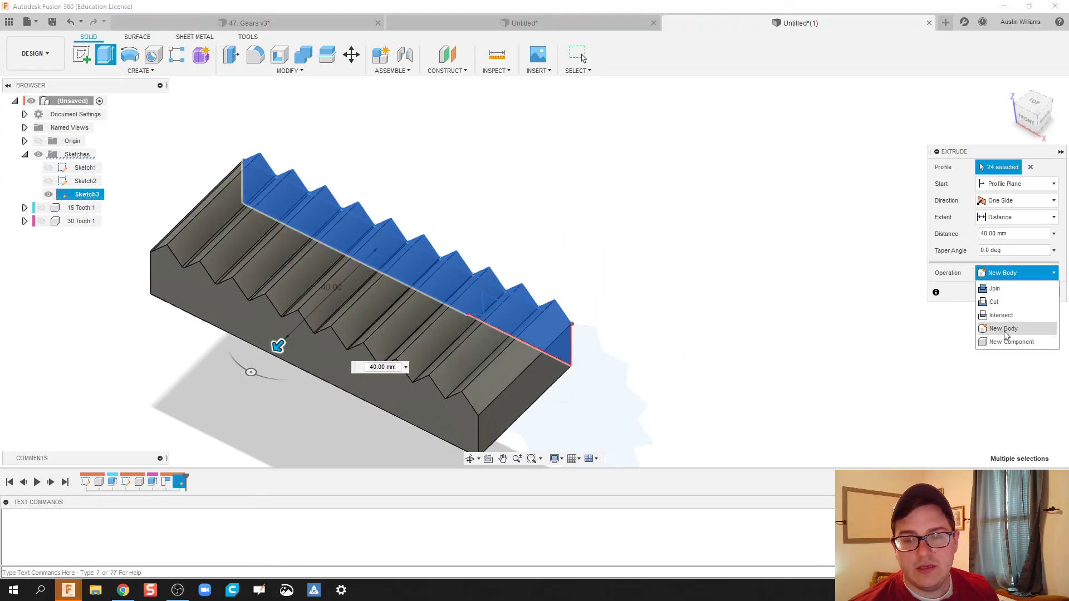
click(1004, 330)
click(1019, 273)
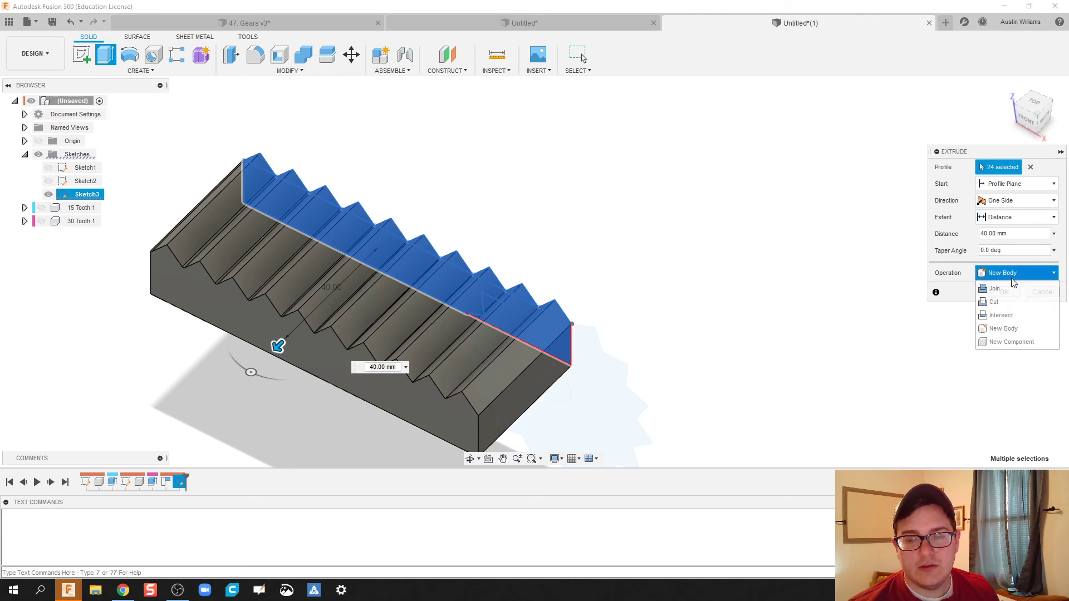
click(1004, 341)
click(1004, 292)
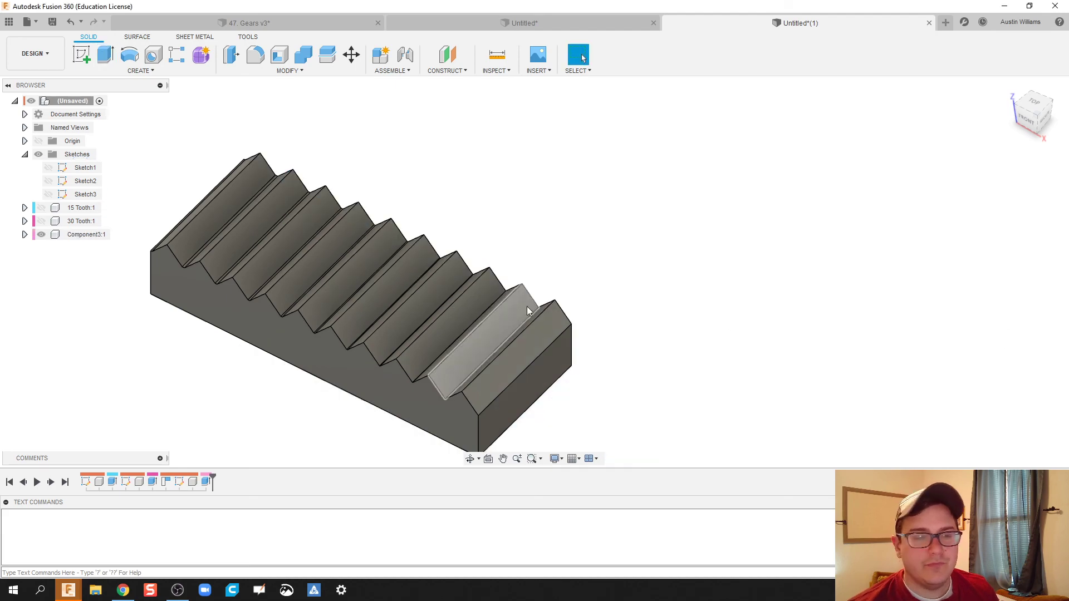
Rename the new component to 'Rack'.
double_click(81, 235)
text(Rack)
key(Return)
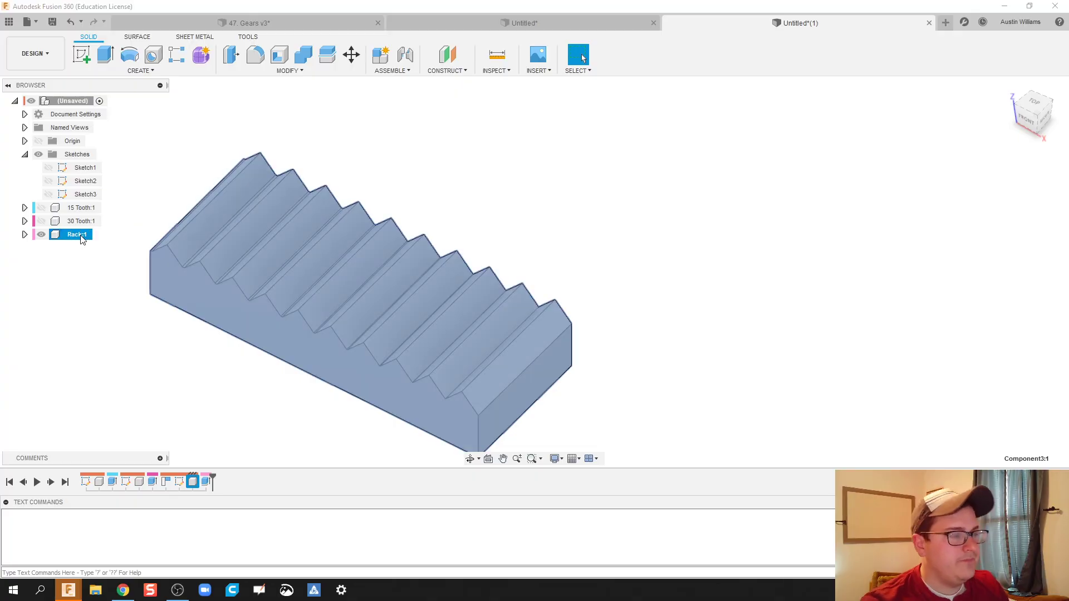
scroll(561, 202, down, 3)
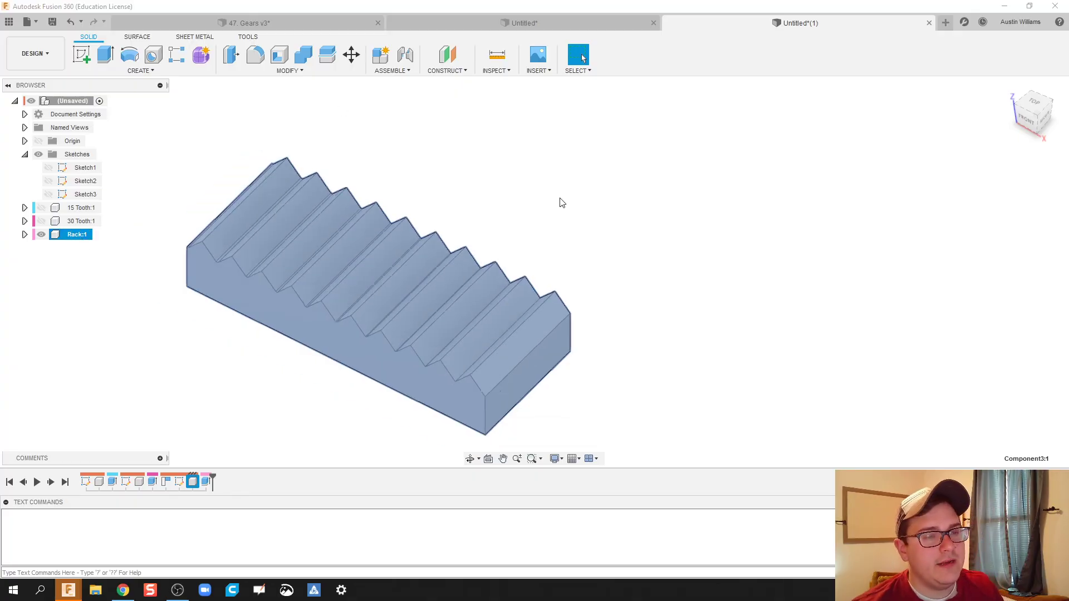
Unhide 15 Tooth:1 and 30 Tooth:1, deselect the rack, and orbit to an isometric view.
click(41, 221)
click(41, 207)
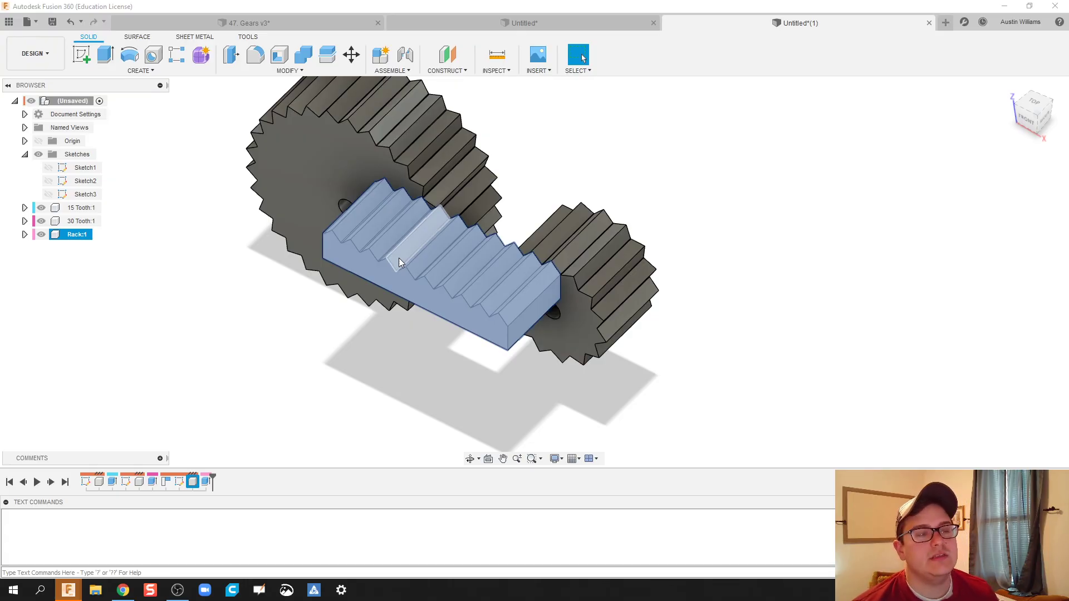
click(369, 369)
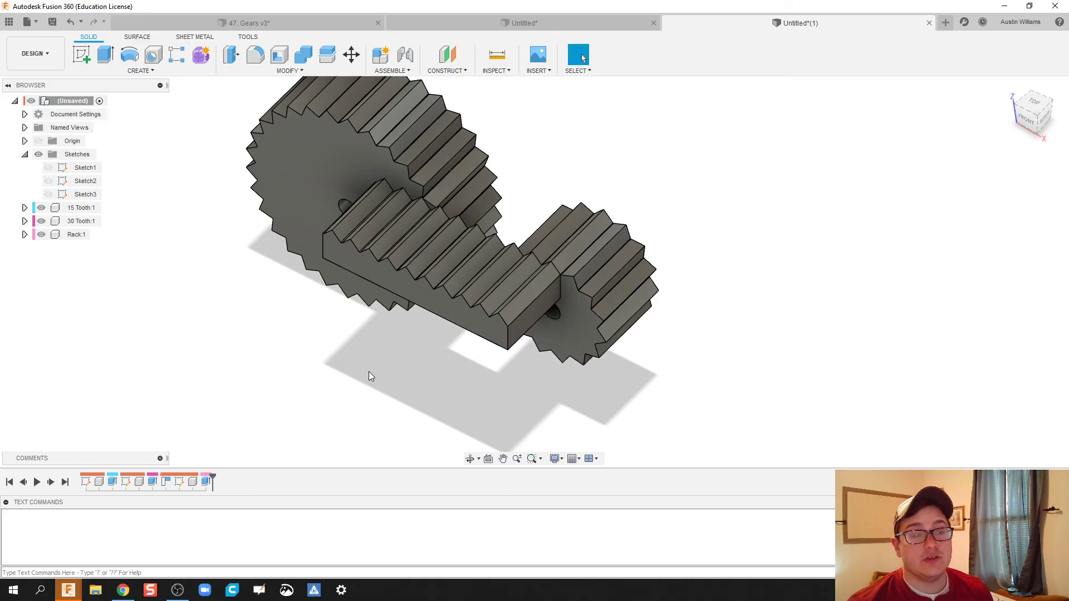
shift+middle_drag(735, 321, 413, 232)
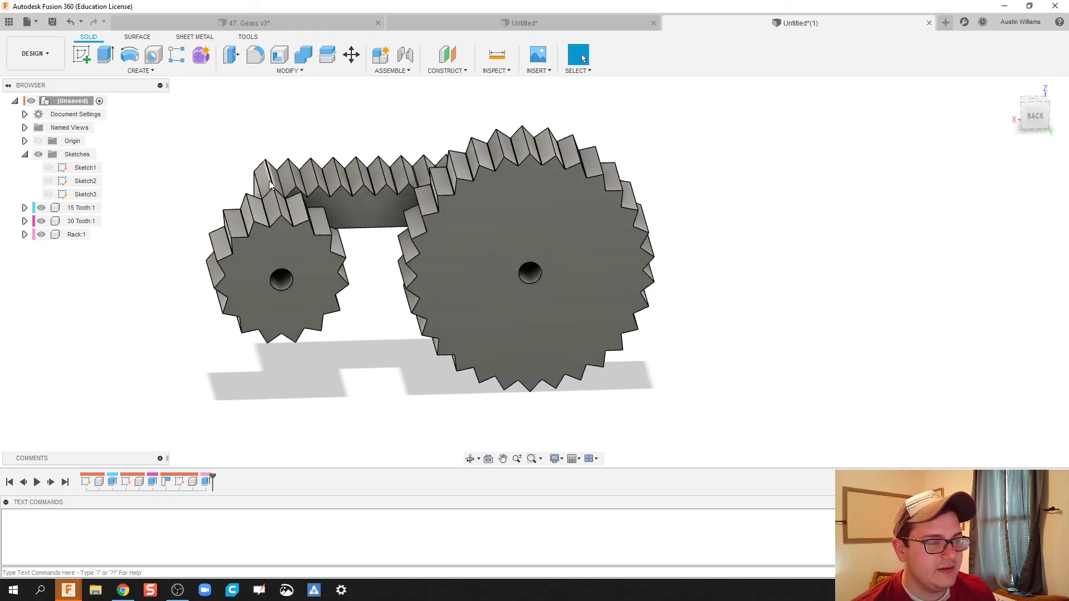
shift+middle_drag(422, 334, 546, 377)
scroll(546, 376, down, 2)
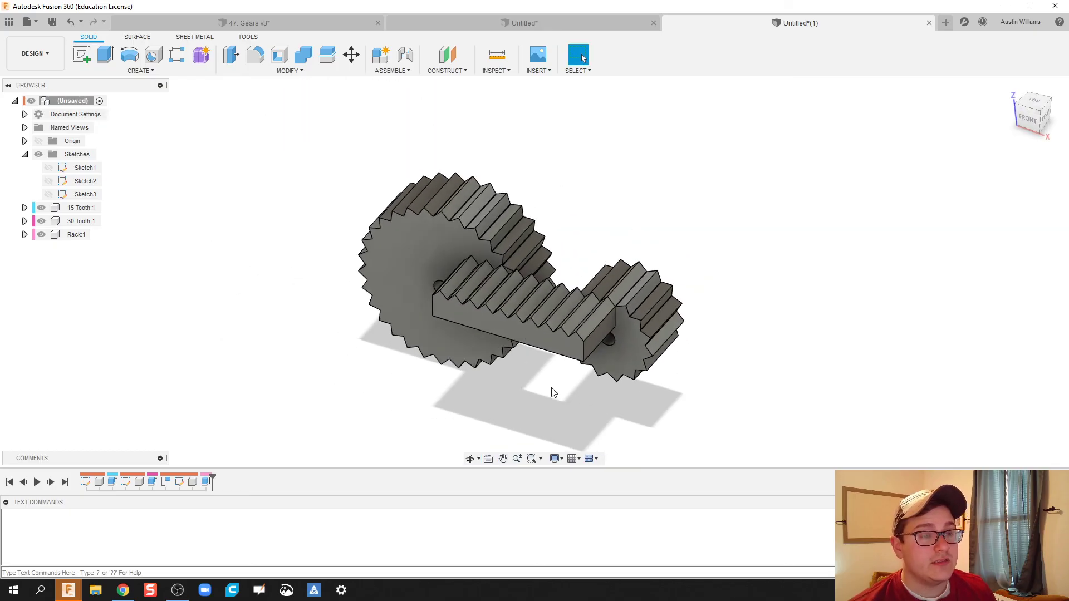
In the 47. Gears v3 design, run Animate Joint on the large gear's joint.
click(322, 21)
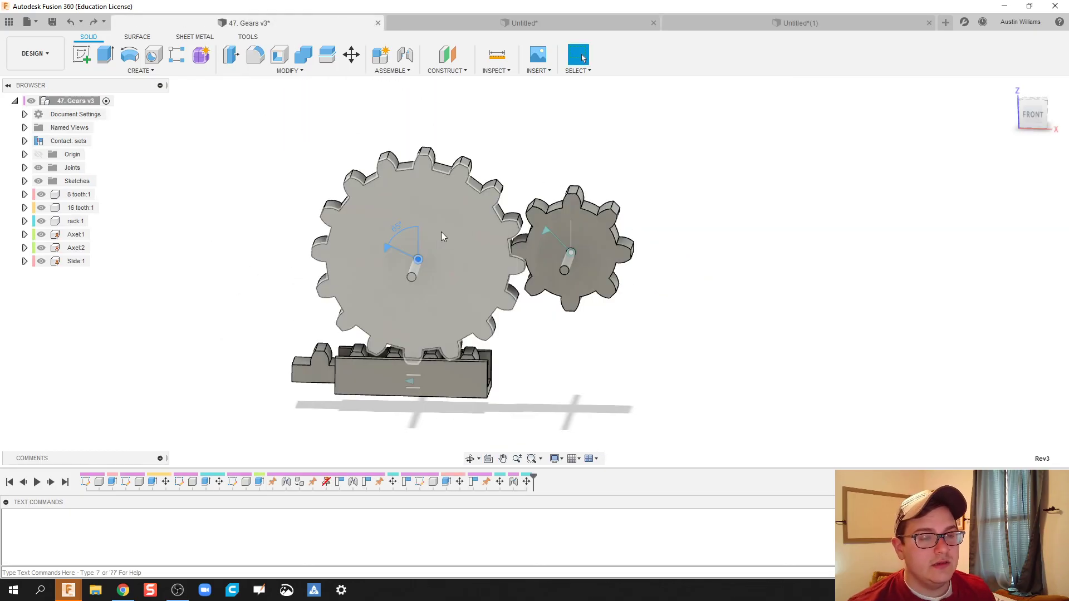
right_click(394, 254)
click(396, 373)
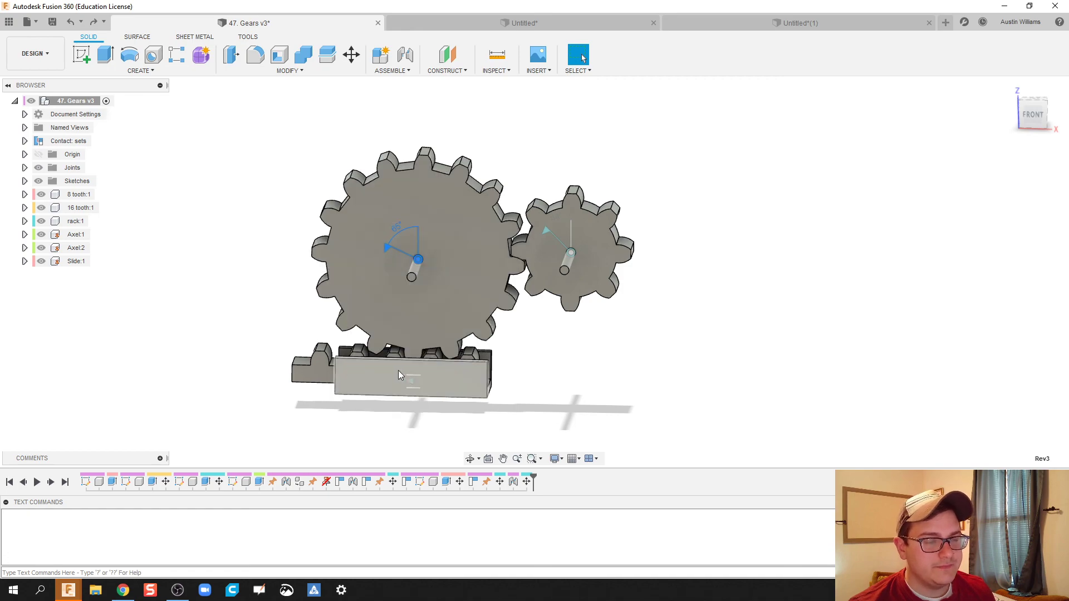